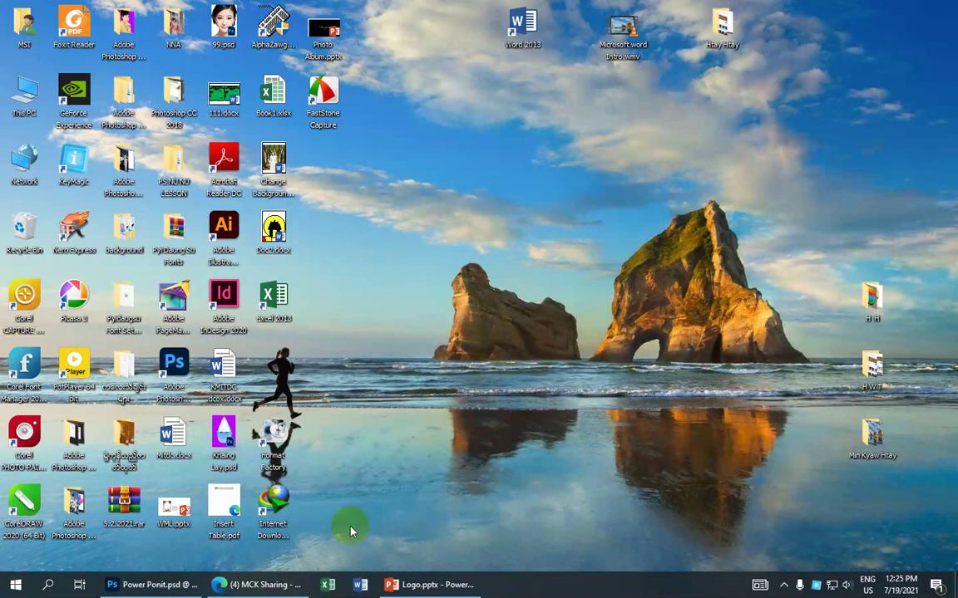
- Switch back to the Logo.pptx presentation and scroll through its slides
{"action": "left_click", "coordinate": [274, 587]}
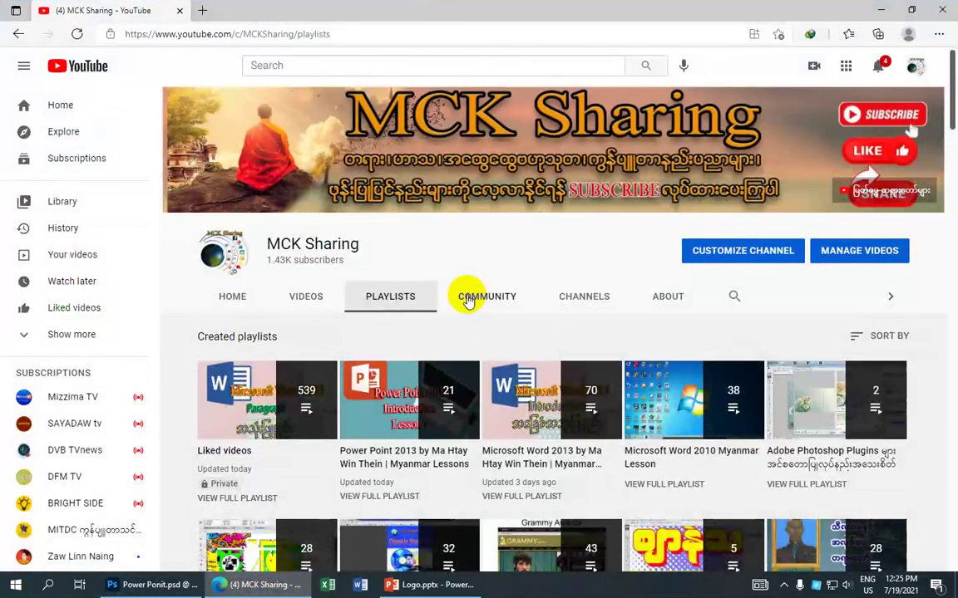
{"action": "left_click", "coordinate": [878, 12]}
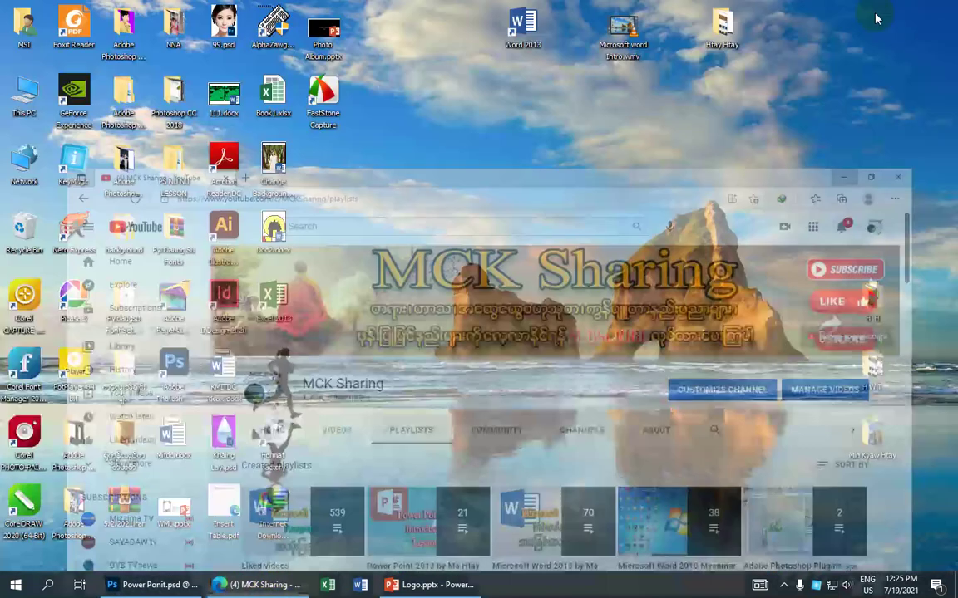
{"action": "left_click", "coordinate": [428, 585]}
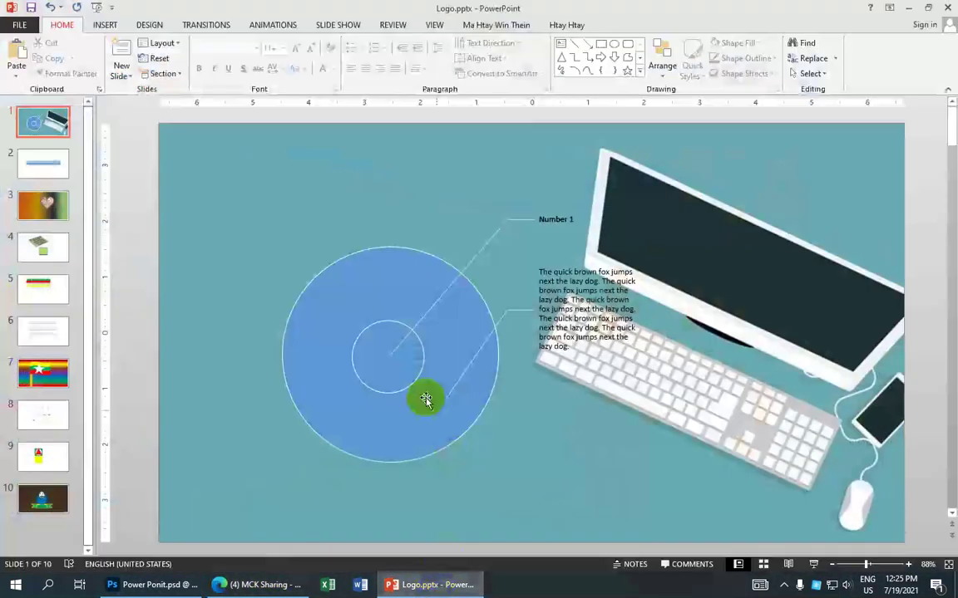
{"action": "scroll", "coordinate": [399, 401], "scroll_direction": "down", "scroll_amount": 4}
{"action": "scroll", "coordinate": [332, 397], "scroll_direction": "down", "scroll_amount": 4}
{"action": "scroll", "coordinate": [305, 396], "scroll_direction": "down", "scroll_amount": 1}
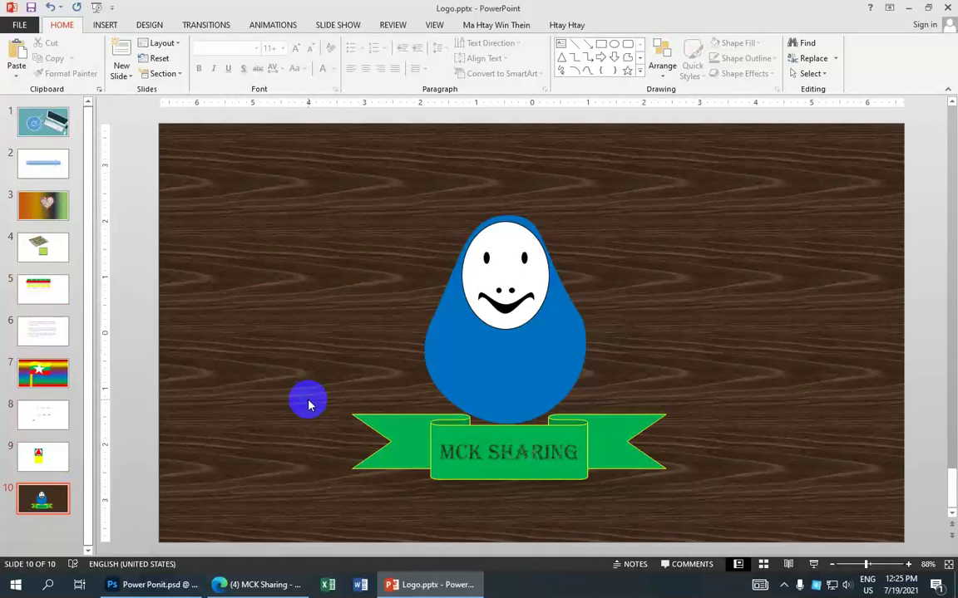
{"action": "scroll", "coordinate": [308, 404], "scroll_direction": "up", "scroll_amount": 3}
{"action": "scroll", "coordinate": [231, 347], "scroll_direction": "up", "scroll_amount": 4}
{"action": "scroll", "coordinate": [306, 274], "scroll_direction": "up", "scroll_amount": 2}
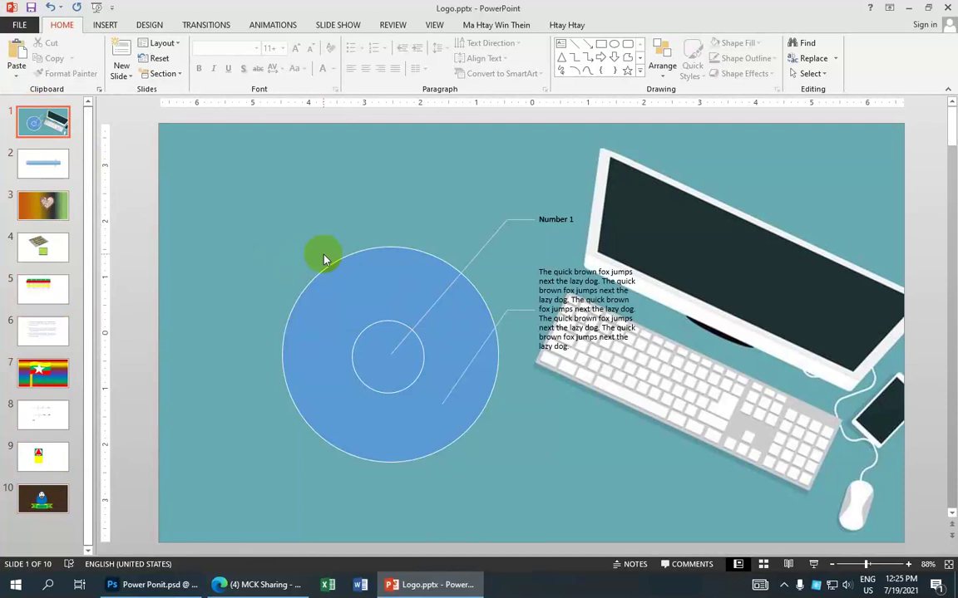
- Apply a Zoom entrance animation to the circle diagram on slide 1
{"action": "left_click", "coordinate": [449, 315]}
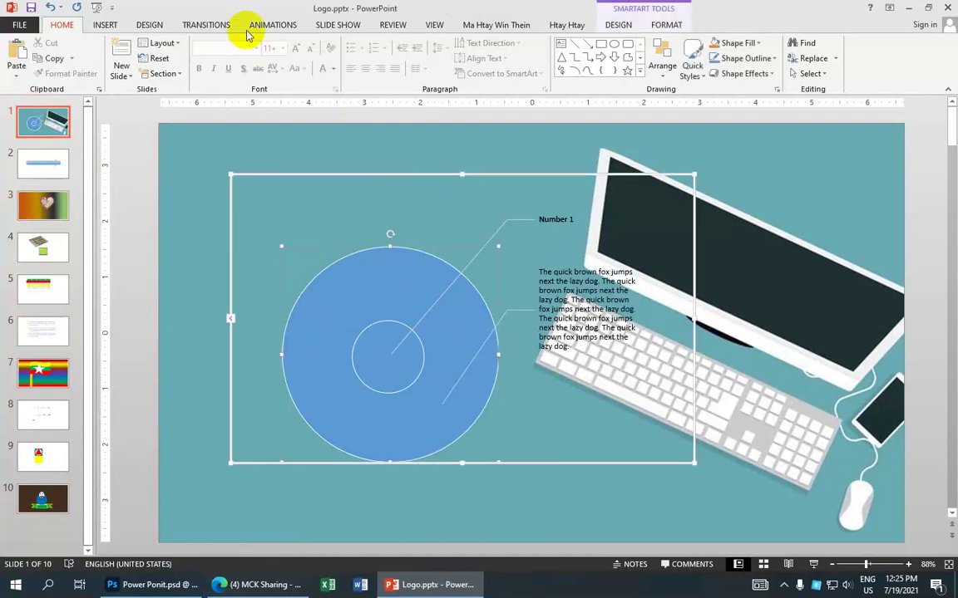
{"action": "left_click", "coordinate": [277, 31]}
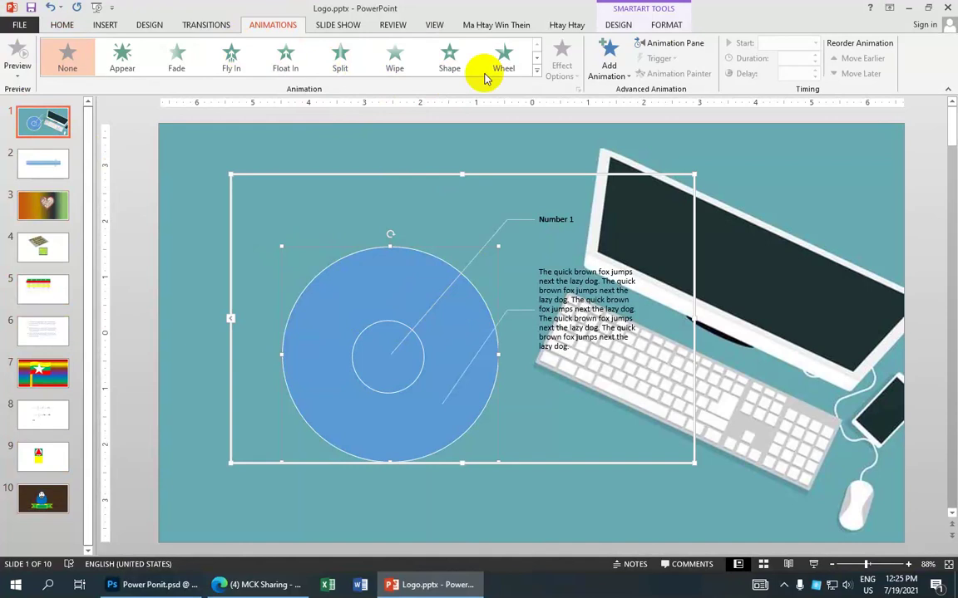
{"action": "left_click", "coordinate": [537, 73]}
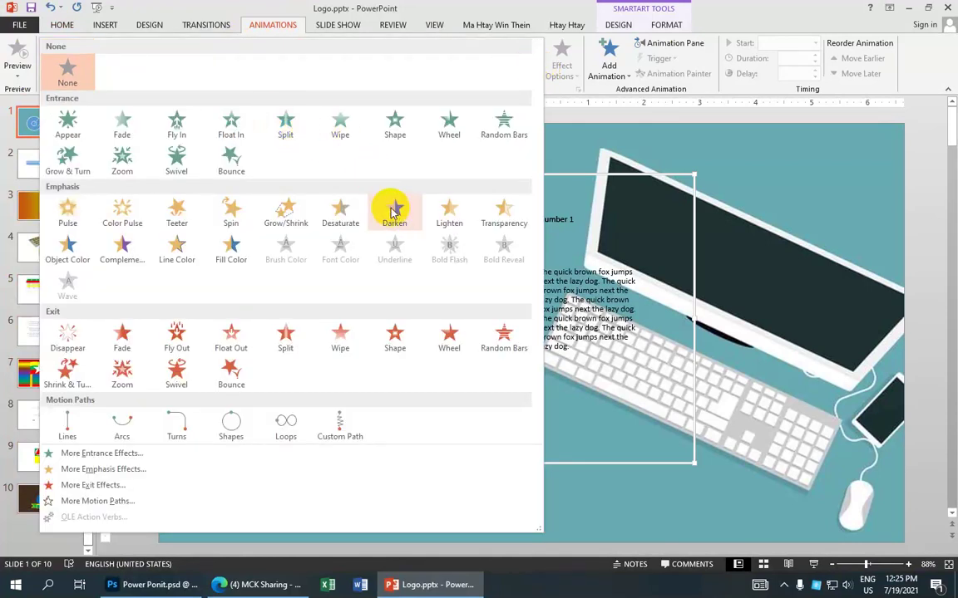
{"action": "left_click", "coordinate": [122, 160]}
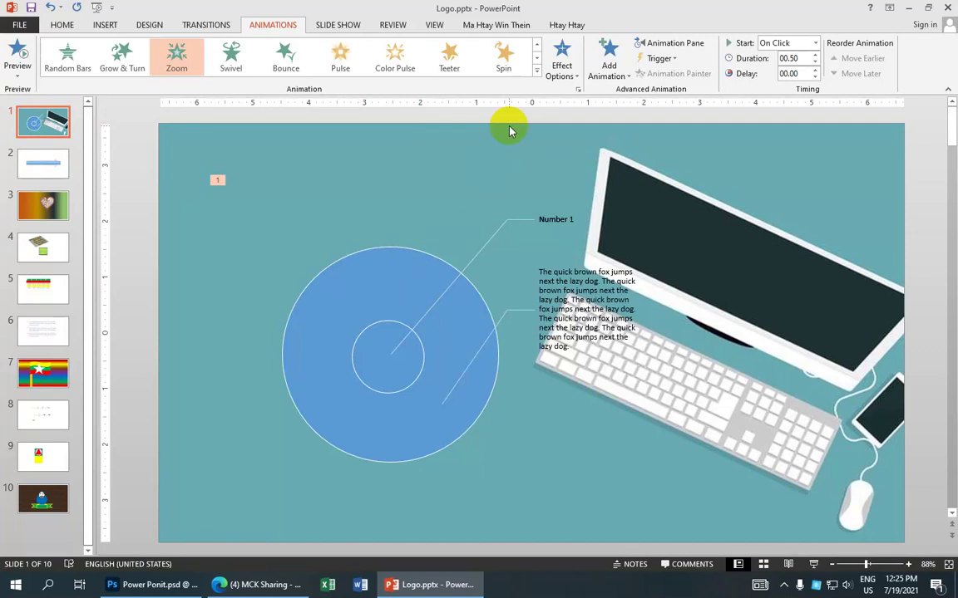
- Add a Darken emphasis animation to the circle diagram
{"action": "left_click", "coordinate": [606, 70]}
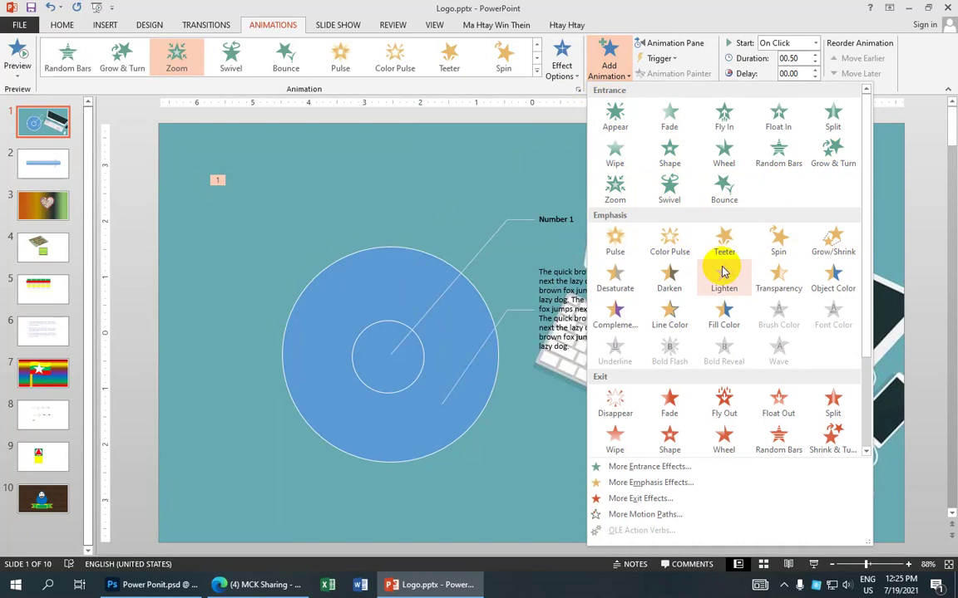
{"action": "left_click", "coordinate": [669, 277]}
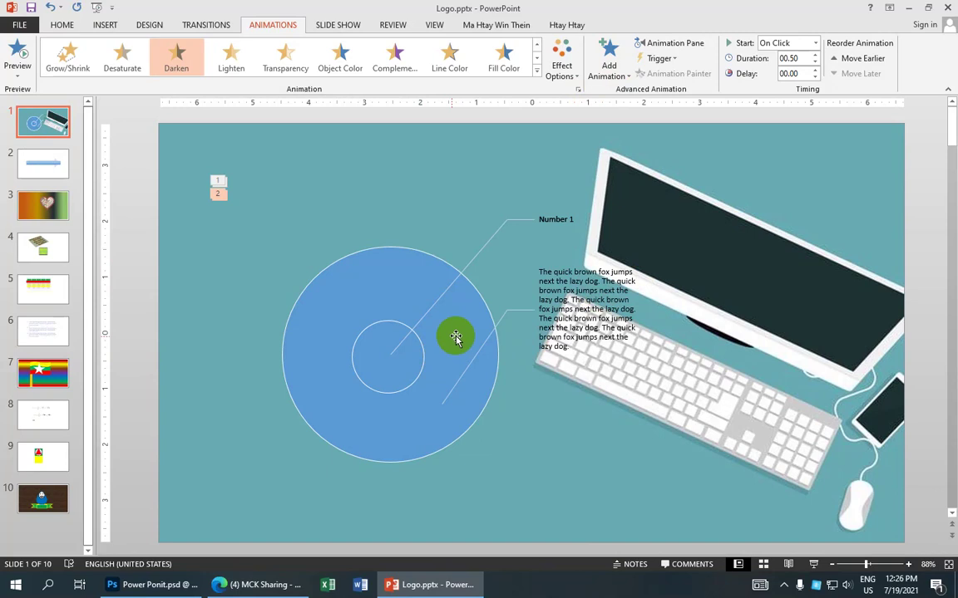
{"action": "left_click", "coordinate": [607, 71]}
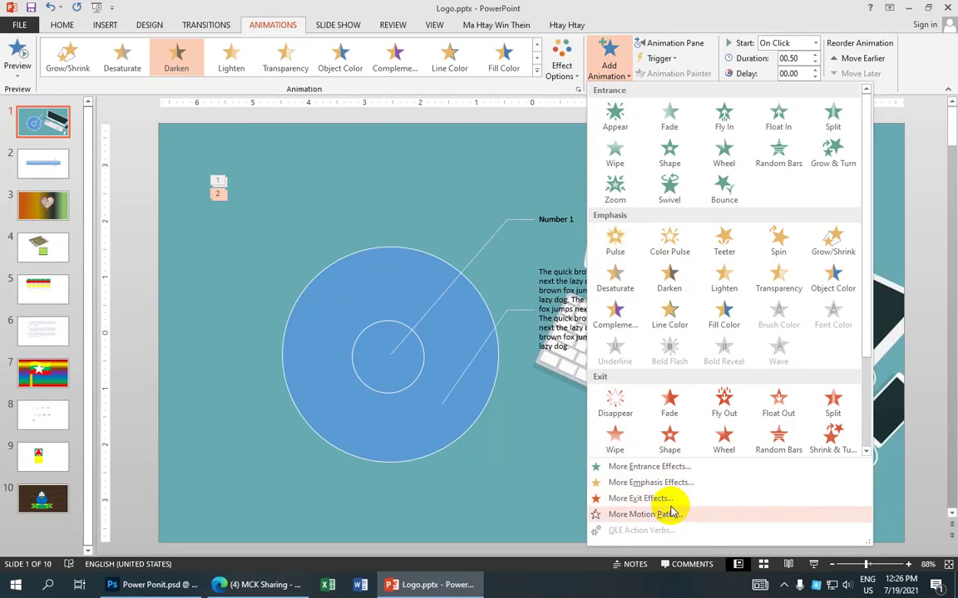
- Add another Darken emphasis from More Emphasis Effects and set its sequence to One by One
{"action": "left_click", "coordinate": [656, 483]}
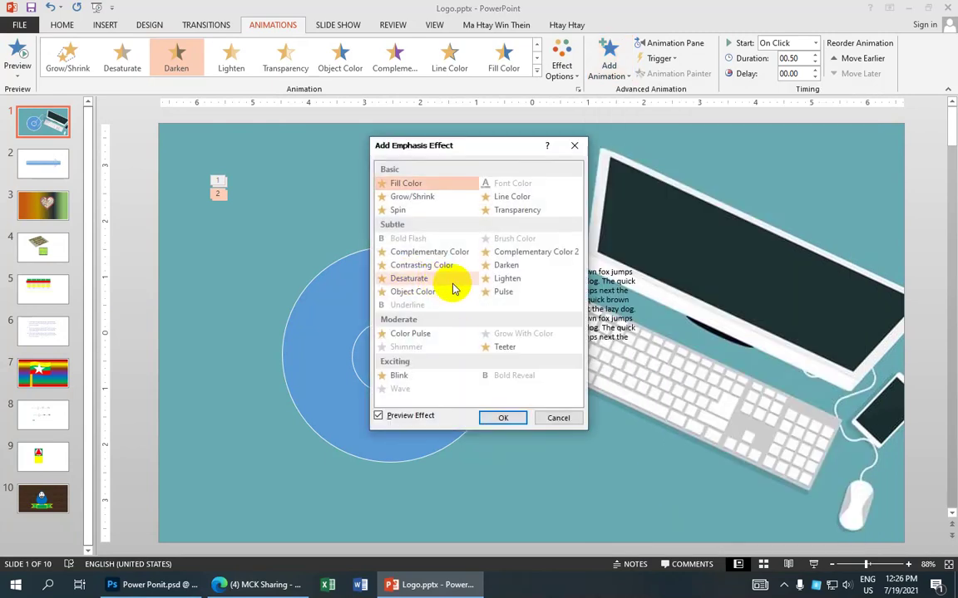
{"action": "left_click", "coordinate": [522, 268]}
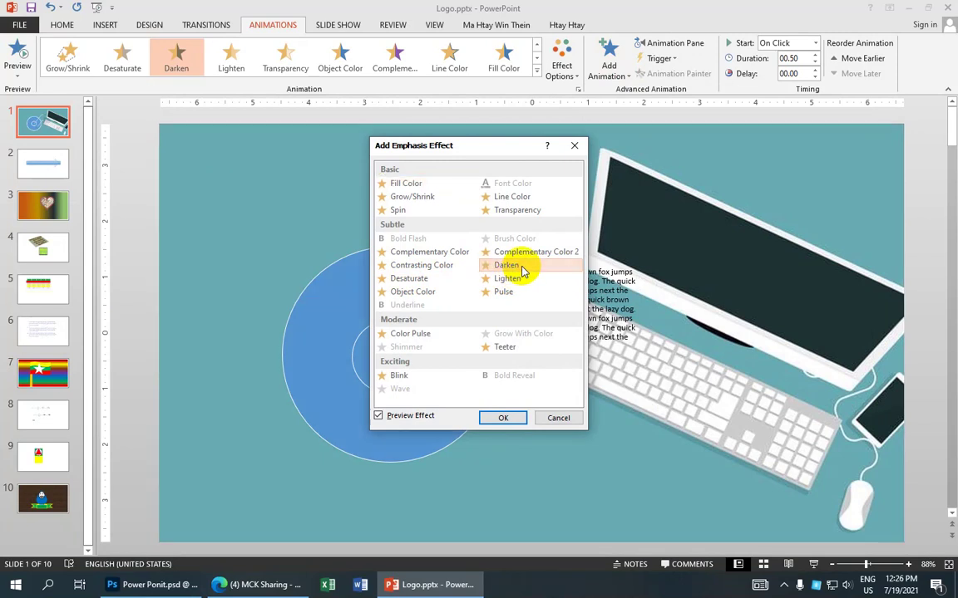
{"action": "left_click", "coordinate": [510, 418]}
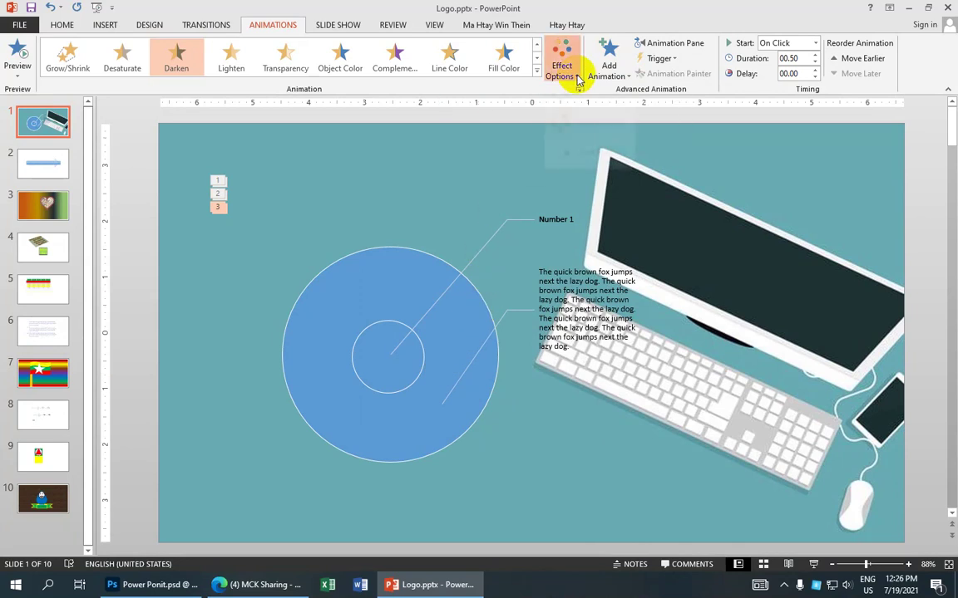
{"action": "left_click", "coordinate": [577, 76]}
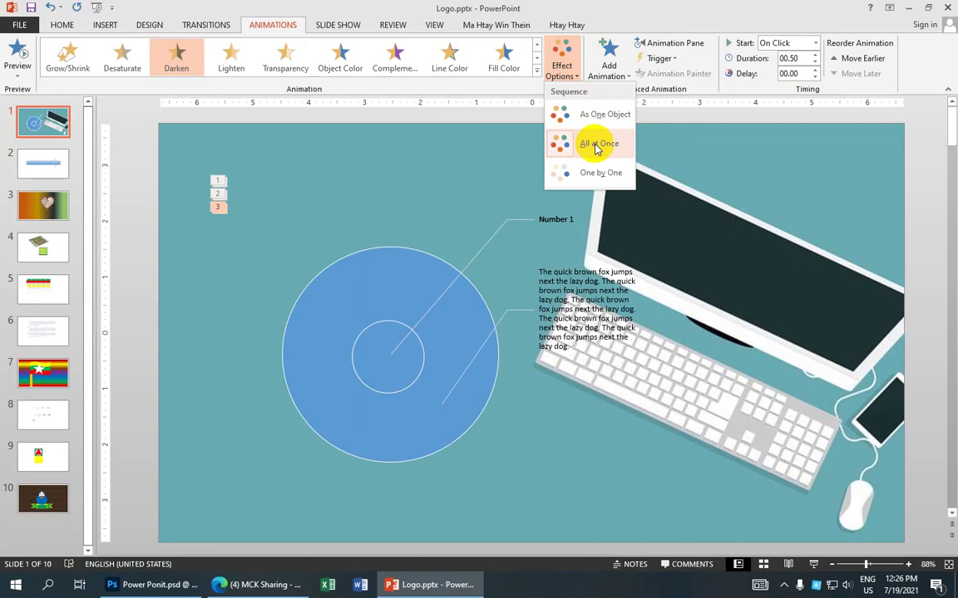
{"action": "left_click", "coordinate": [600, 174]}
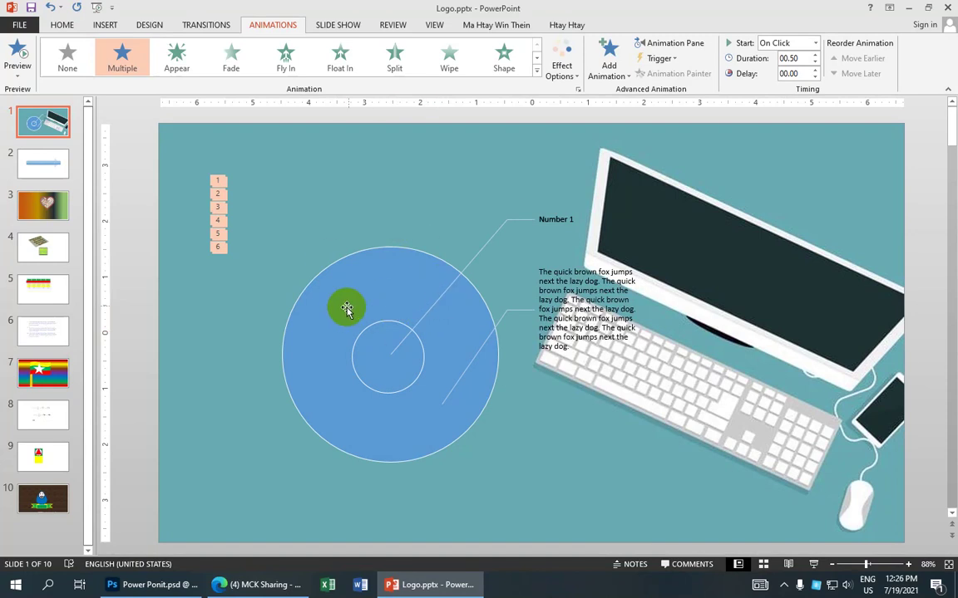
{"action": "left_click", "coordinate": [16, 58]}
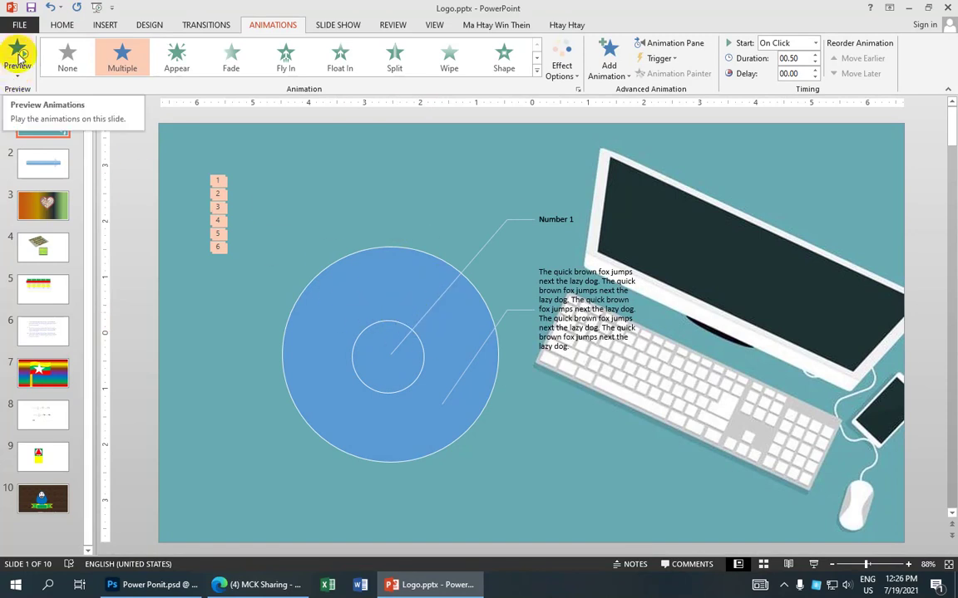
{"action": "left_click", "coordinate": [20, 56]}
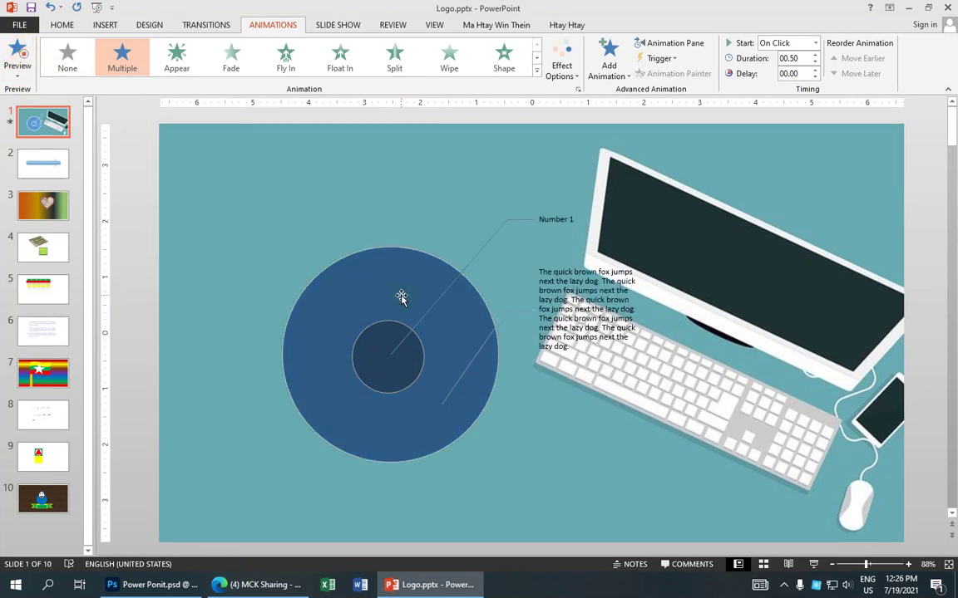
{"action": "left_click", "coordinate": [408, 302]}
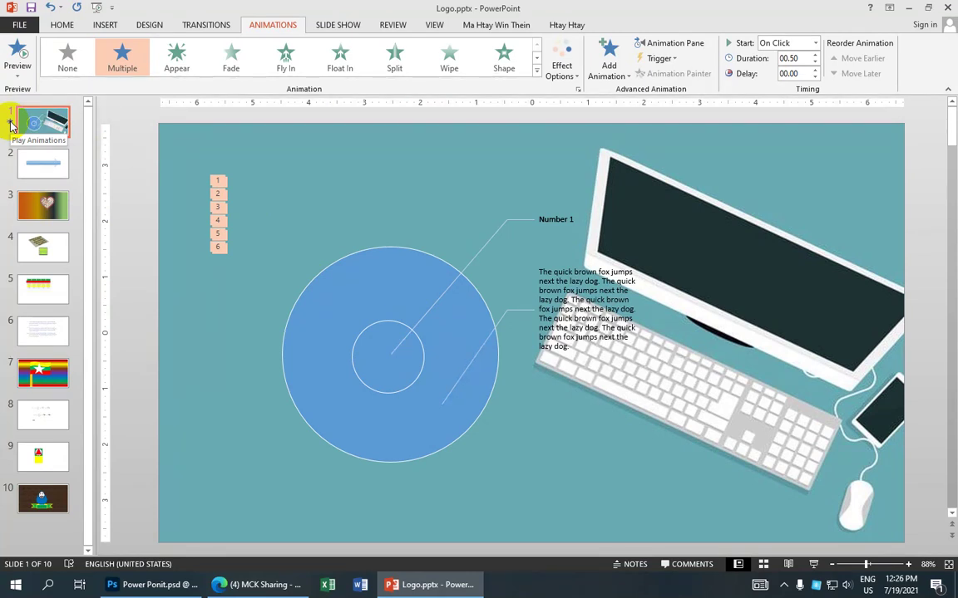
{"action": "left_click", "coordinate": [11, 124]}
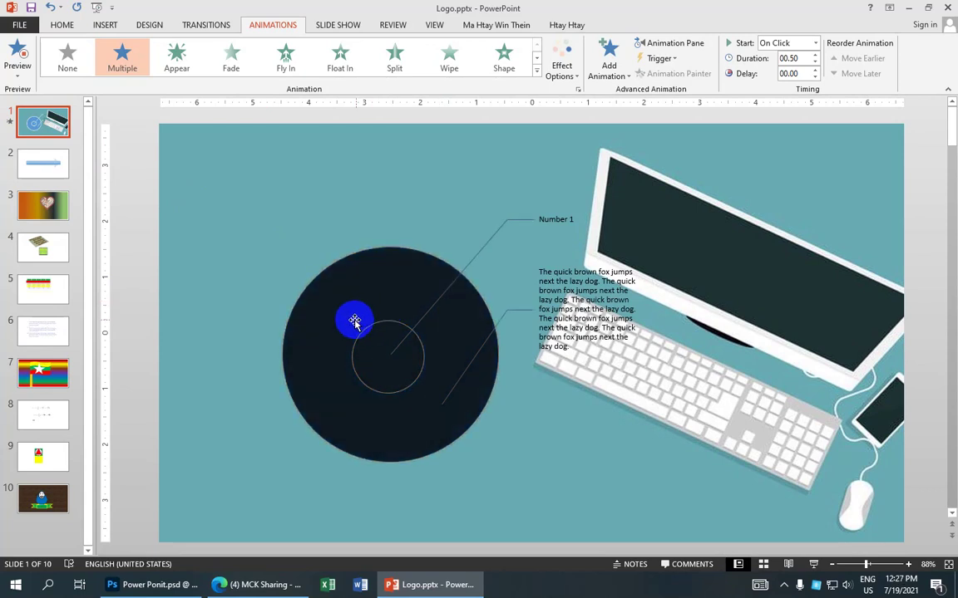
{"action": "left_click", "coordinate": [355, 321]}
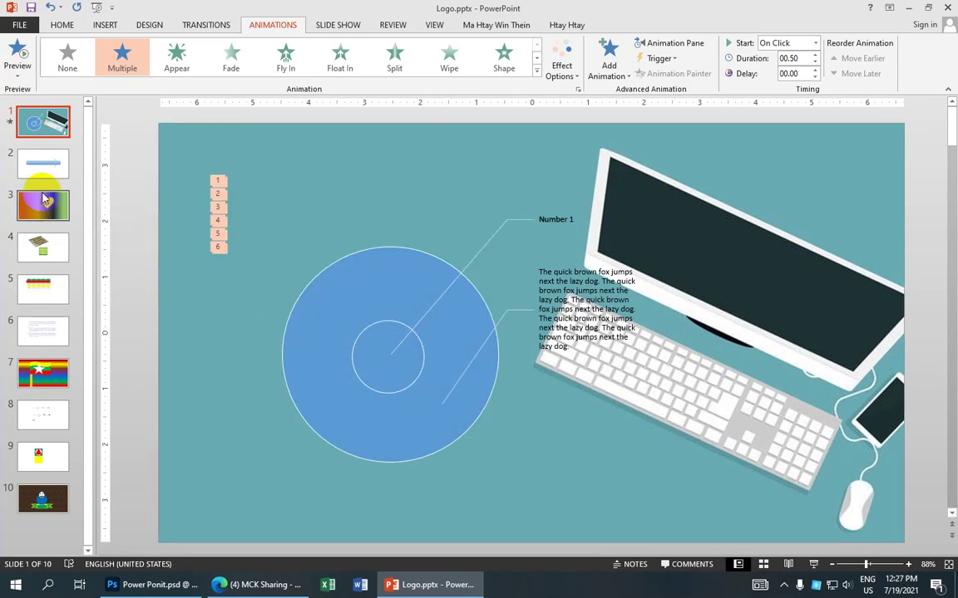
- Give slide 2's arrow diagram a Random Bars entrance with 05.00 duration and 05.00 delay
{"action": "left_click", "coordinate": [39, 156]}
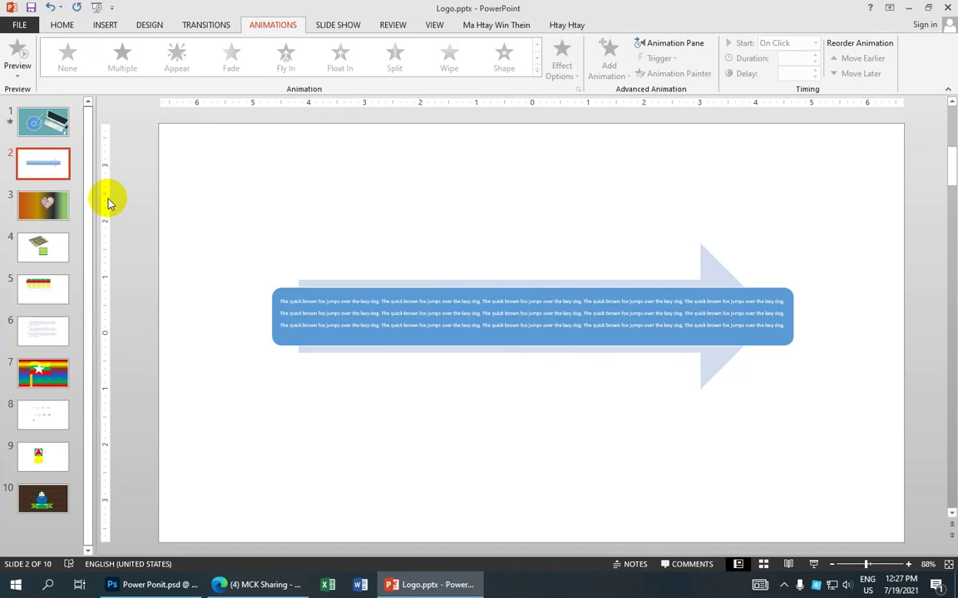
{"action": "left_click", "coordinate": [488, 329]}
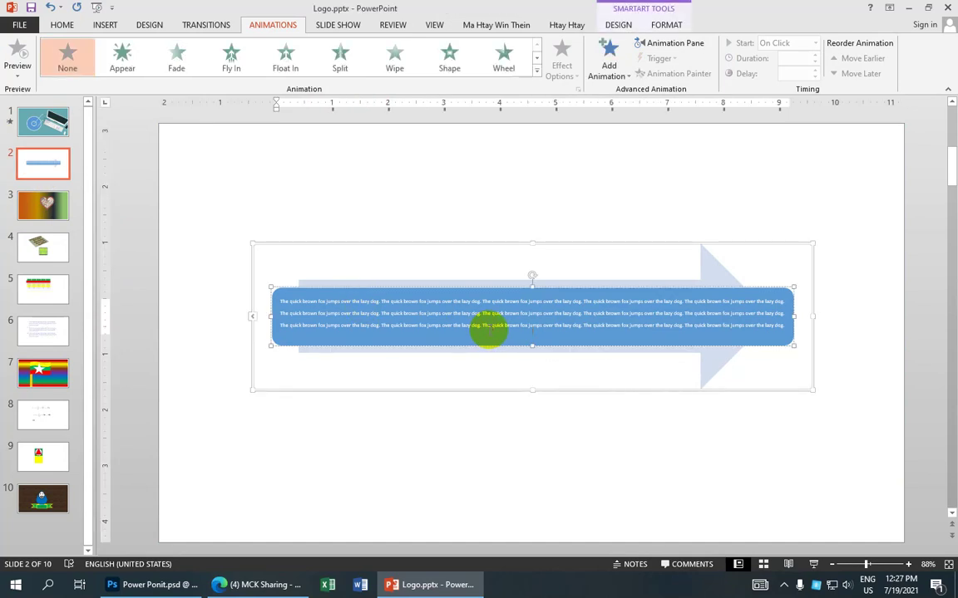
{"action": "left_click", "coordinate": [536, 75]}
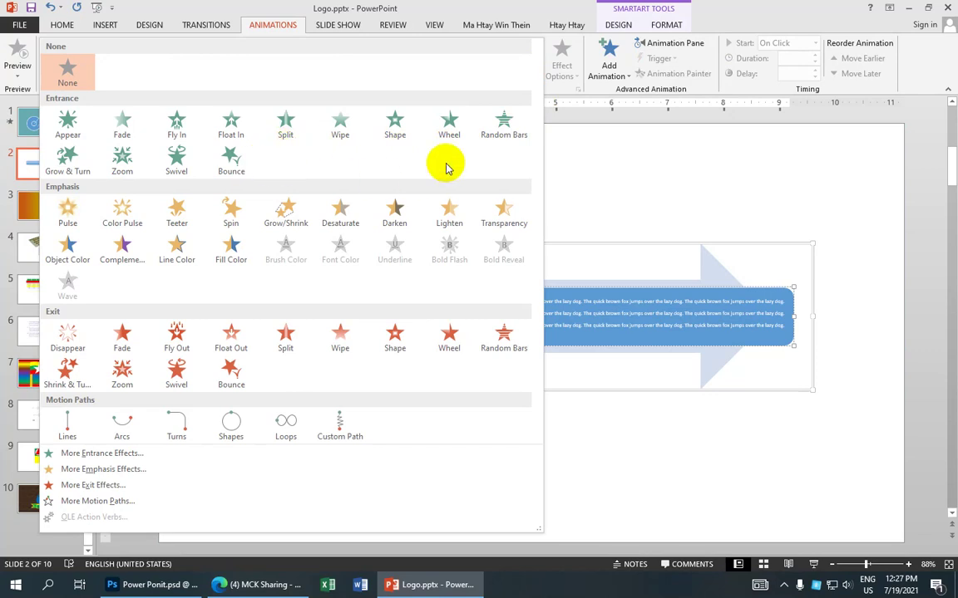
{"action": "left_click", "coordinate": [502, 123]}
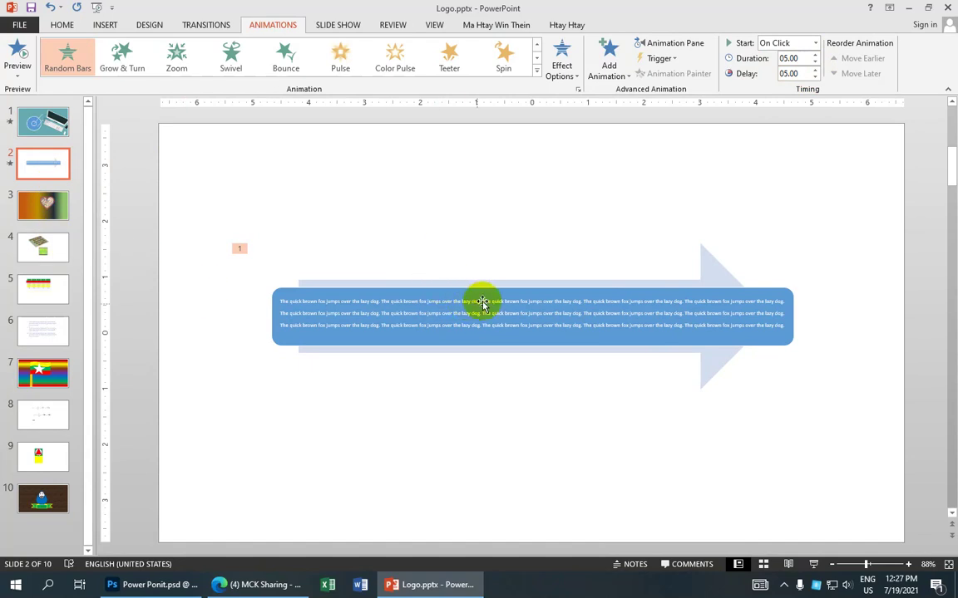
{"action": "left_click", "coordinate": [613, 79]}
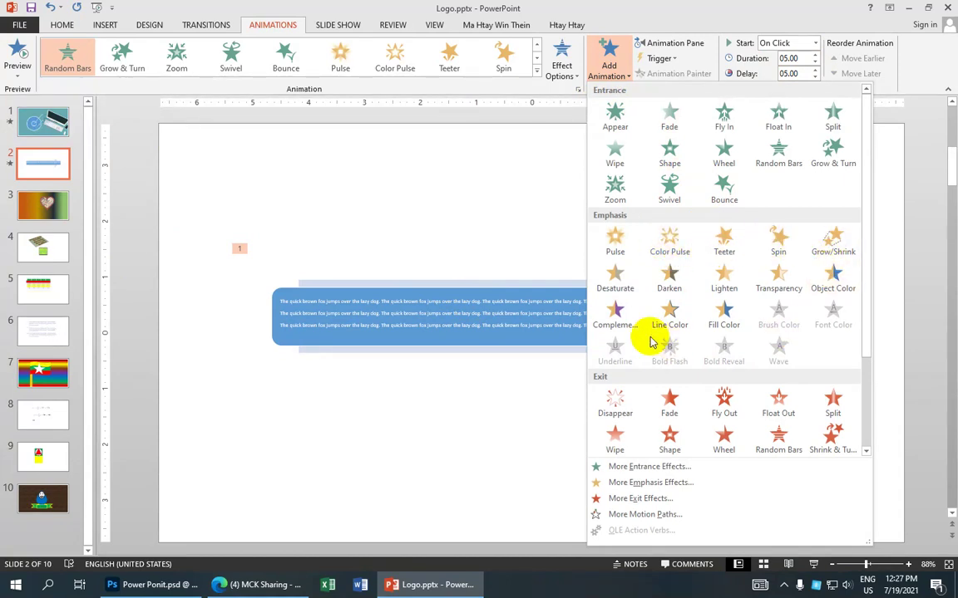
- Add a Pulse emphasis at 03.00 duration and delay to slide 2's arrow, preview, then go to slide 3
{"action": "left_click", "coordinate": [615, 247]}
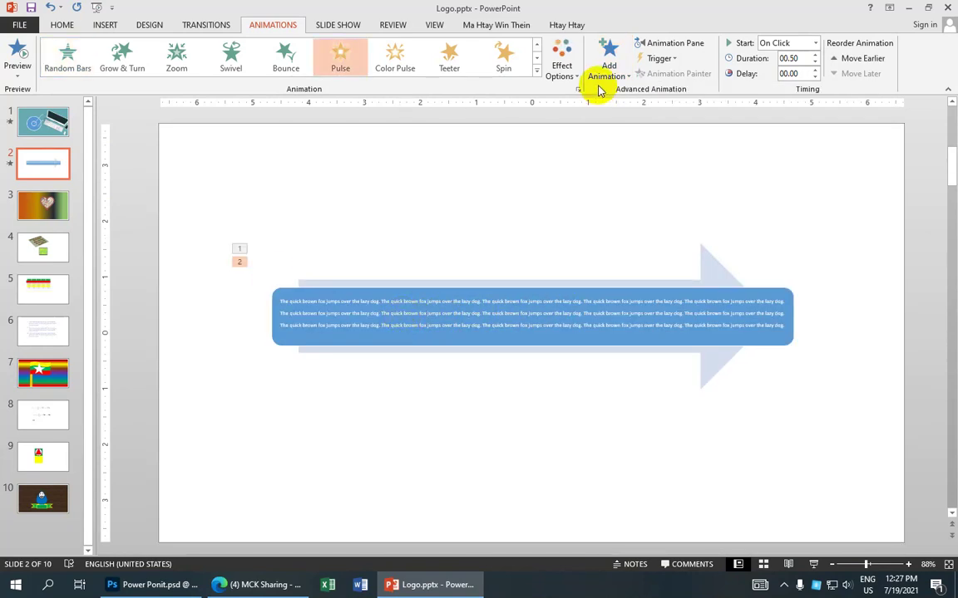
{"action": "left_click", "coordinate": [815, 55]}
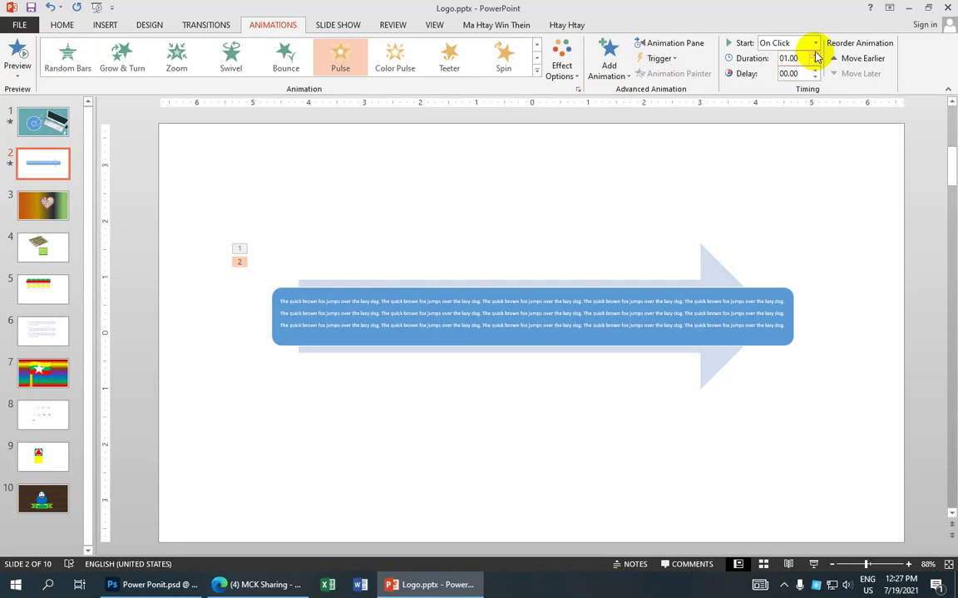
{"action": "left_click", "coordinate": [816, 43]}
{"action": "left_click", "coordinate": [816, 54]}
{"action": "type", "text": "03"}
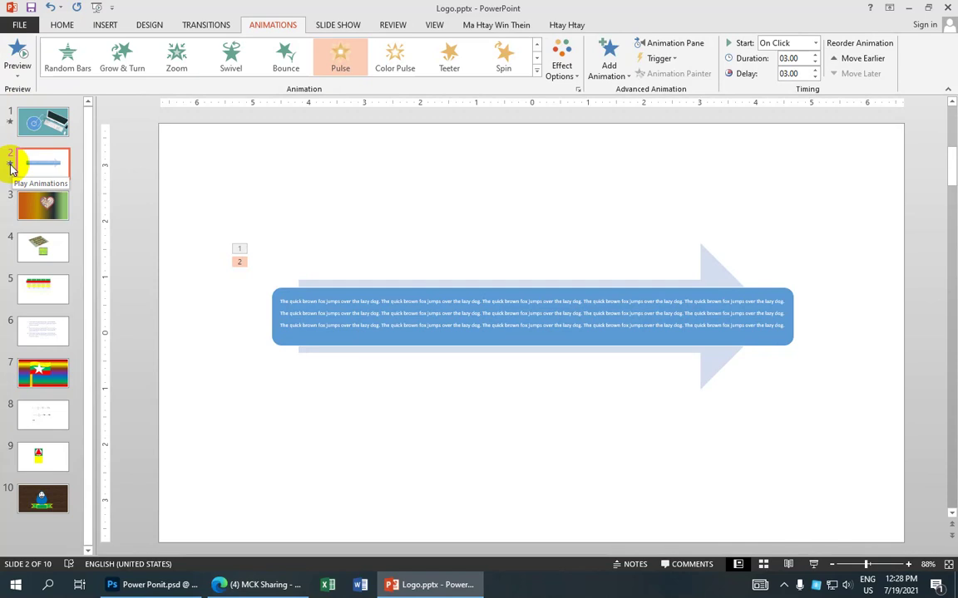
{"action": "left_click", "coordinate": [11, 166]}
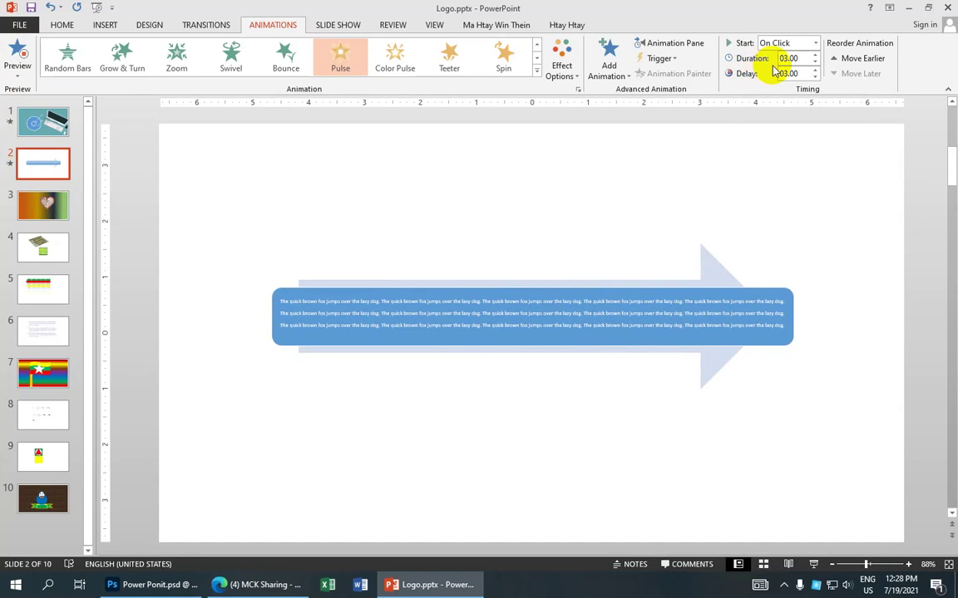
{"action": "left_click", "coordinate": [695, 293]}
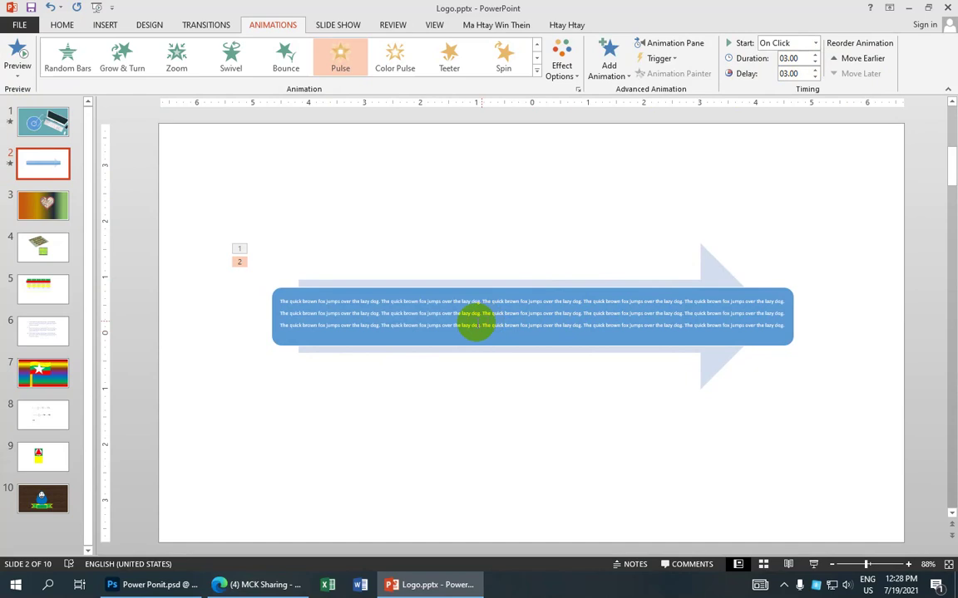
{"action": "left_click", "coordinate": [32, 213]}
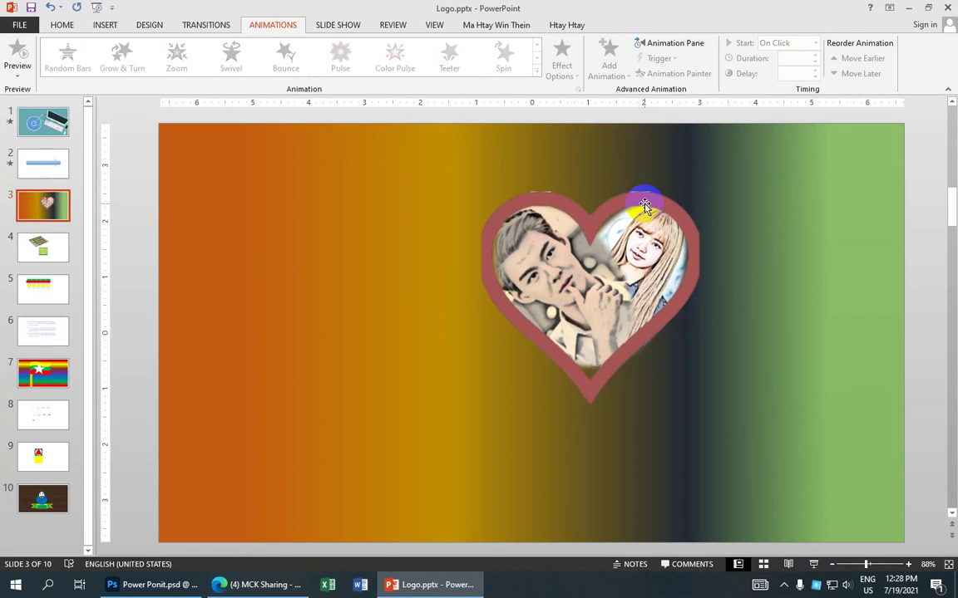
- Give the heart picture a Lines motion path ending at the lower right, then preview it
{"action": "left_click", "coordinate": [644, 204]}
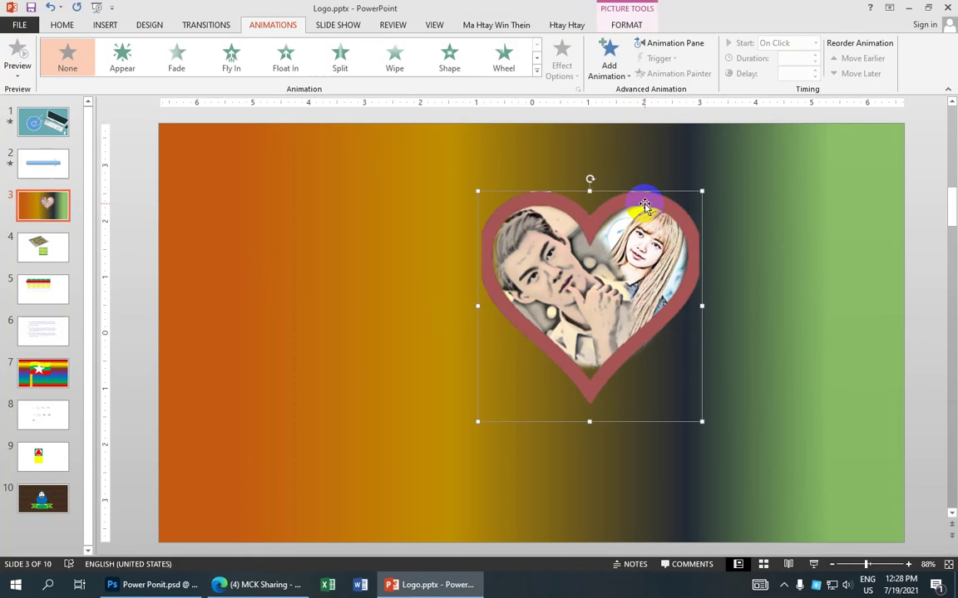
{"action": "left_click", "coordinate": [538, 76]}
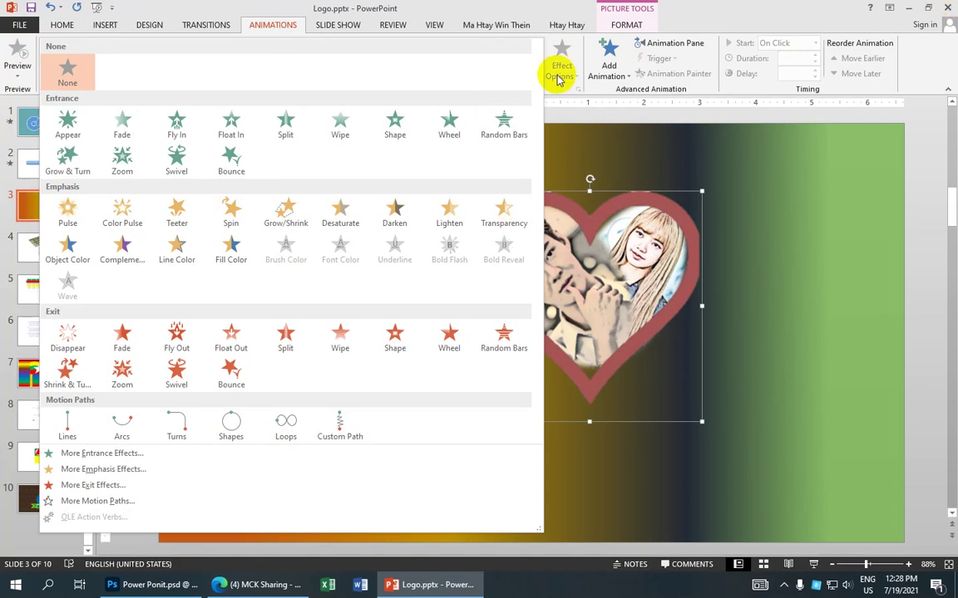
{"action": "left_click", "coordinate": [68, 428]}
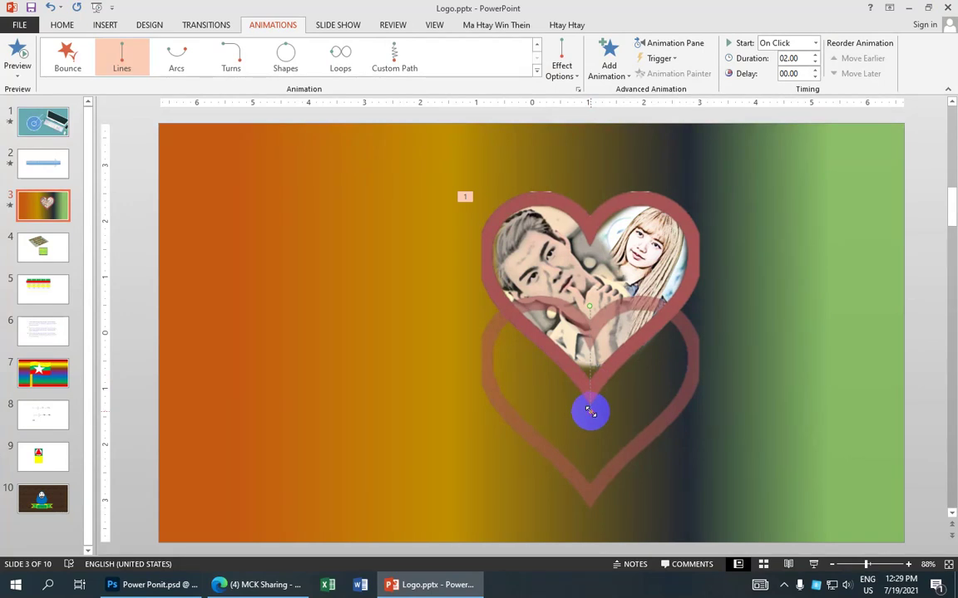
{"action": "left_click_drag", "start_coordinate": [590, 411], "coordinate": [741, 379]}
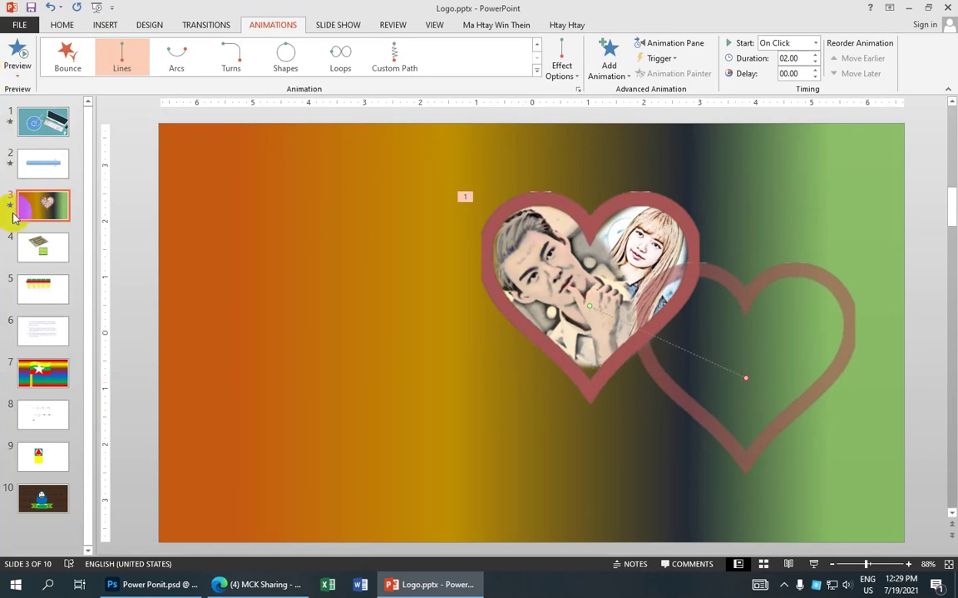
{"action": "left_click", "coordinate": [16, 56]}
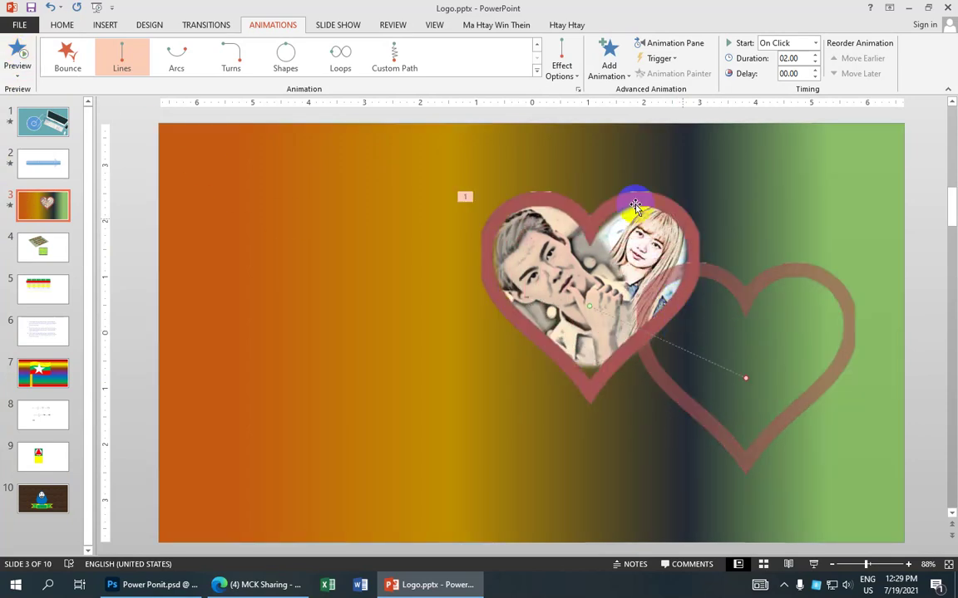
- Add a Shape exit with Circle effect option and longer duration to the heart picture
{"action": "left_click", "coordinate": [609, 74]}
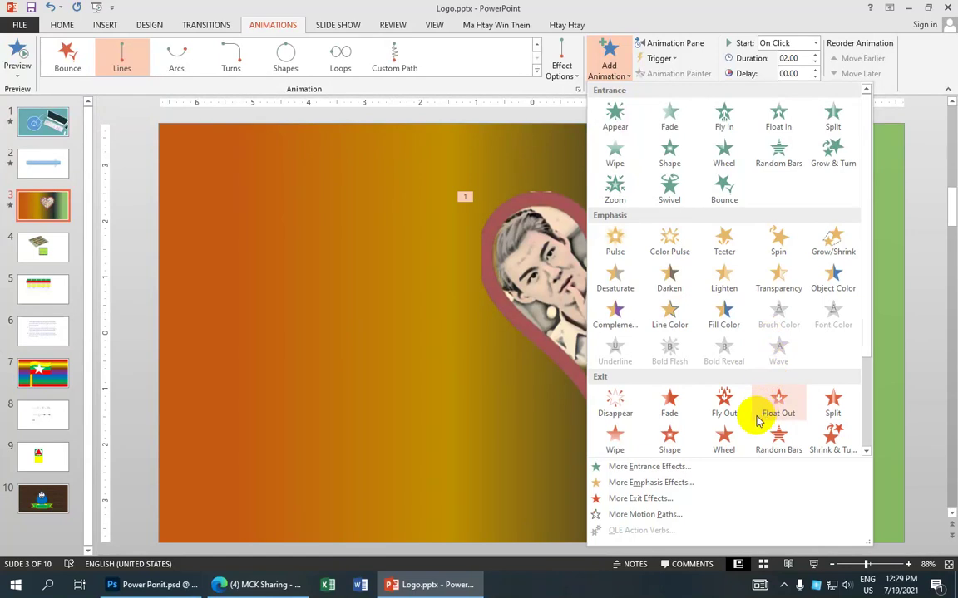
{"action": "left_click", "coordinate": [670, 438]}
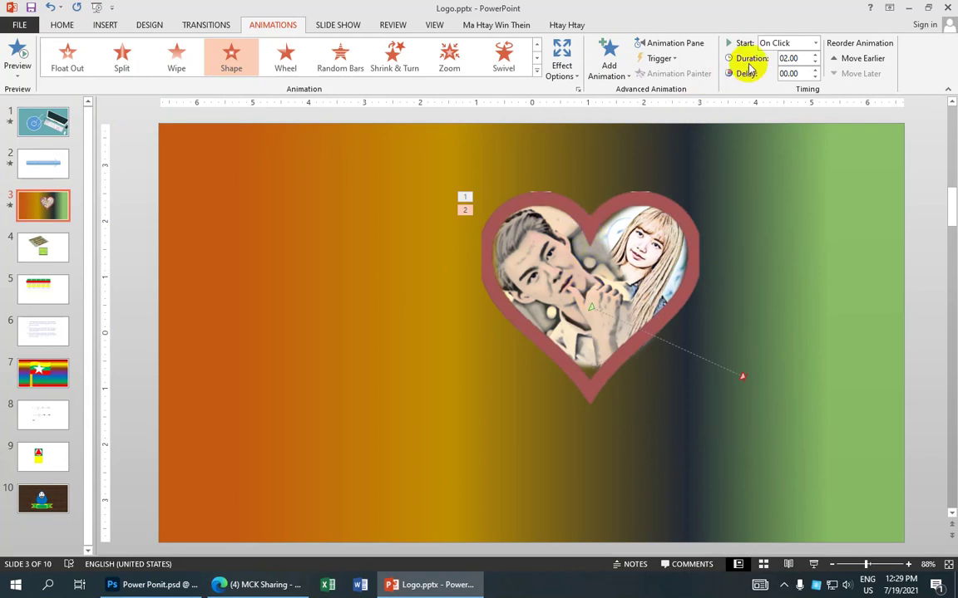
{"action": "left_click", "coordinate": [814, 56]}
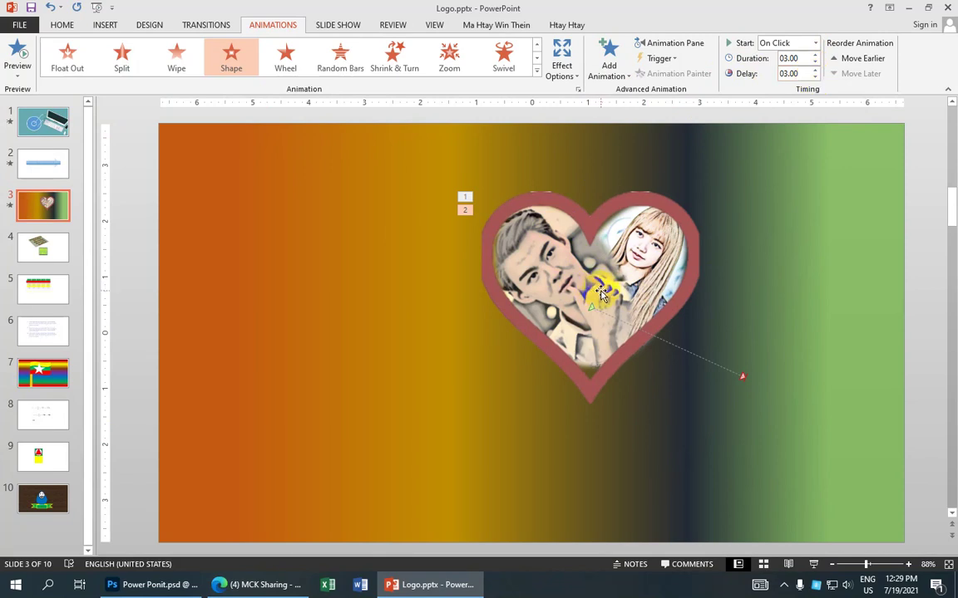
{"action": "left_click", "coordinate": [576, 78]}
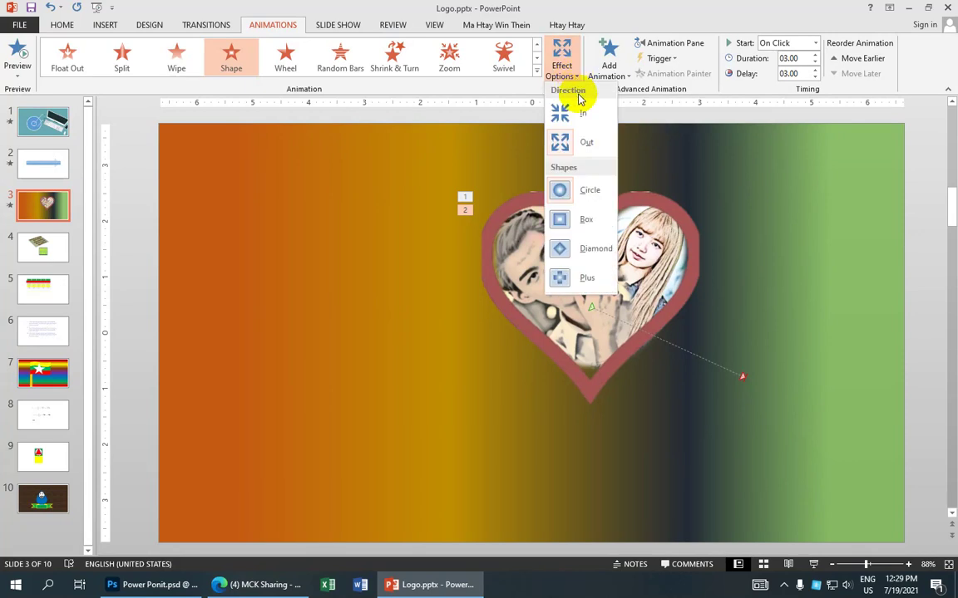
{"action": "left_click", "coordinate": [587, 198]}
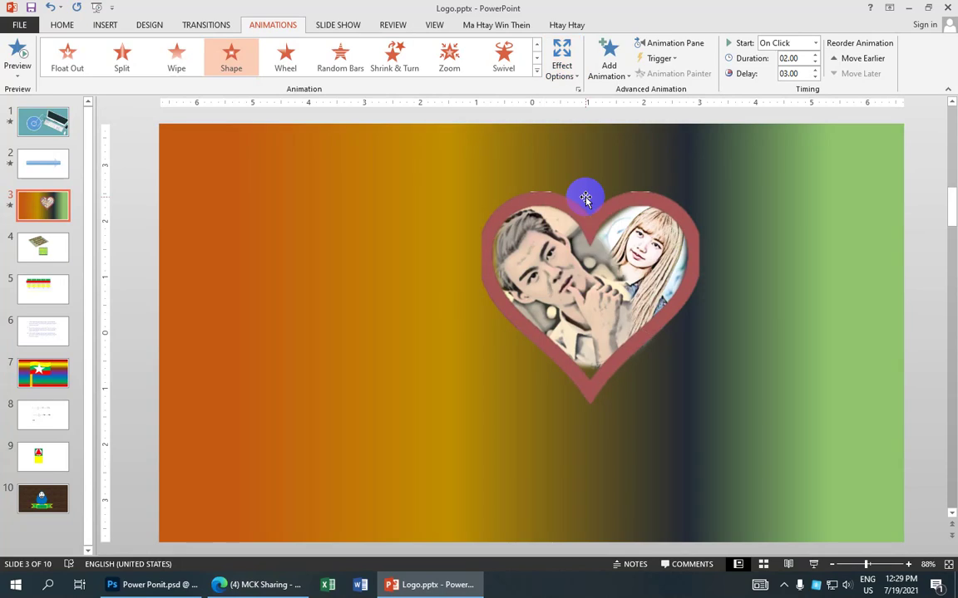
- Preview slide 3's heart animations, then move on to slide 4
{"action": "left_click", "coordinate": [12, 205]}
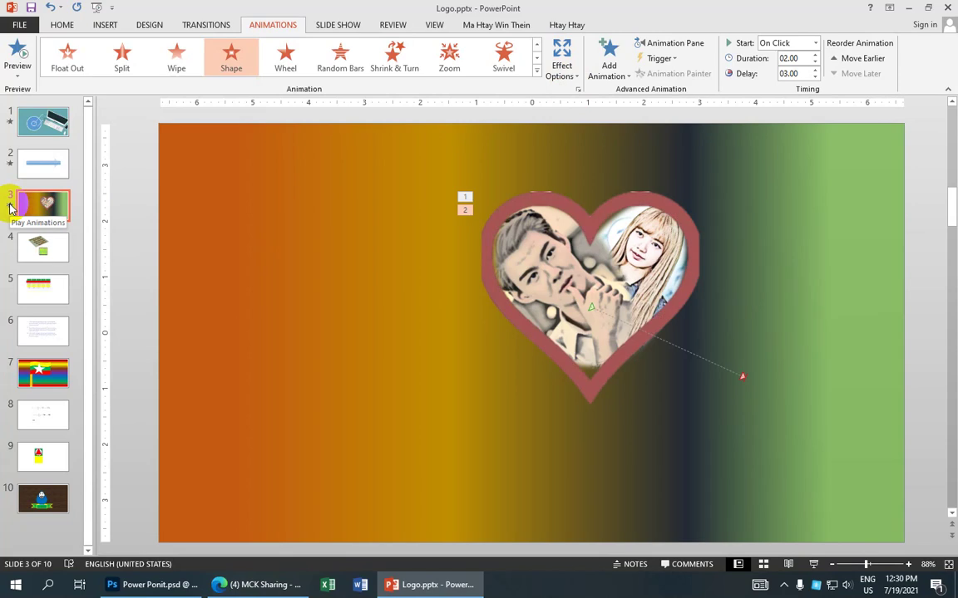
{"action": "left_click", "coordinate": [11, 207]}
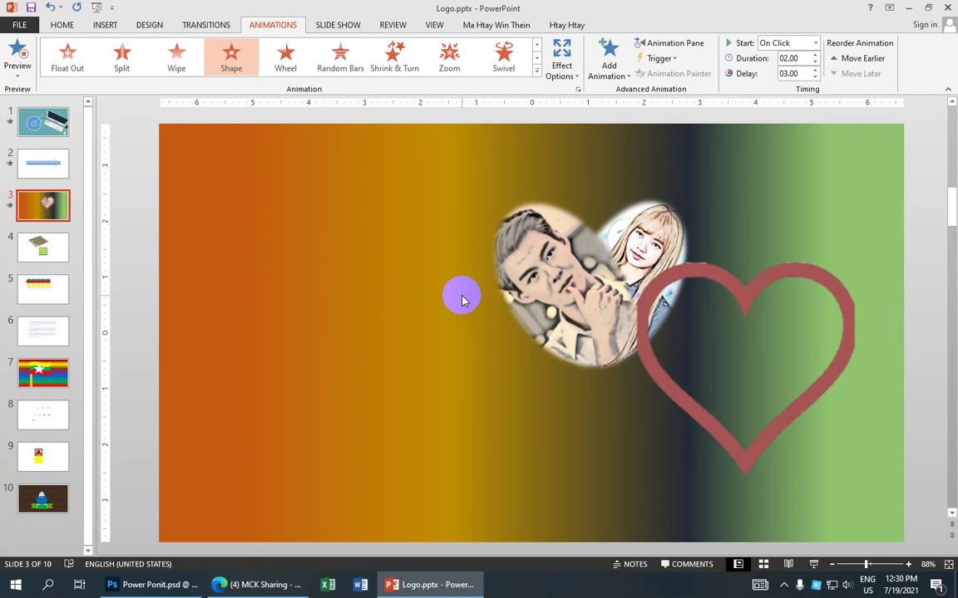
{"action": "left_click", "coordinate": [11, 207]}
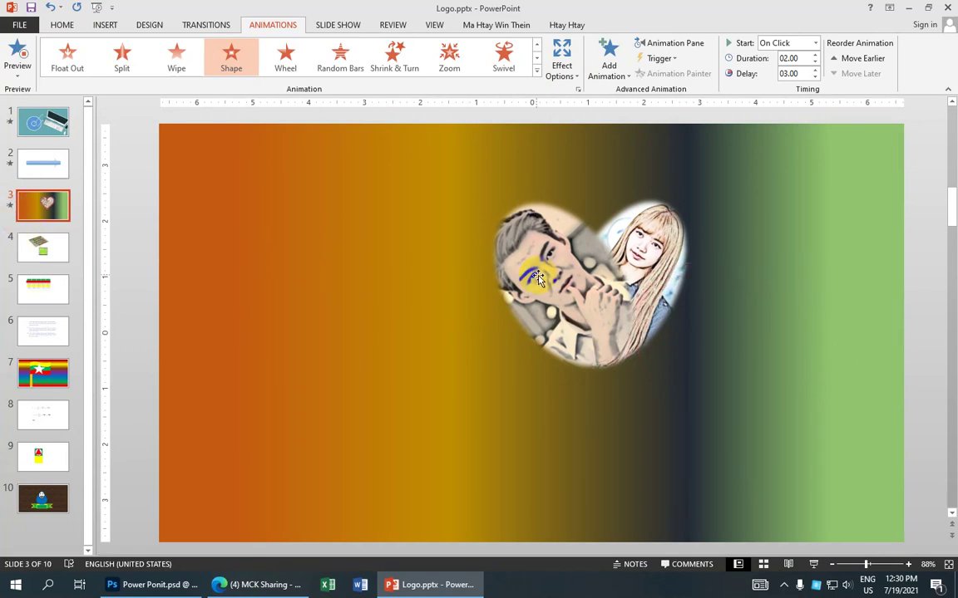
{"action": "left_click", "coordinate": [561, 287]}
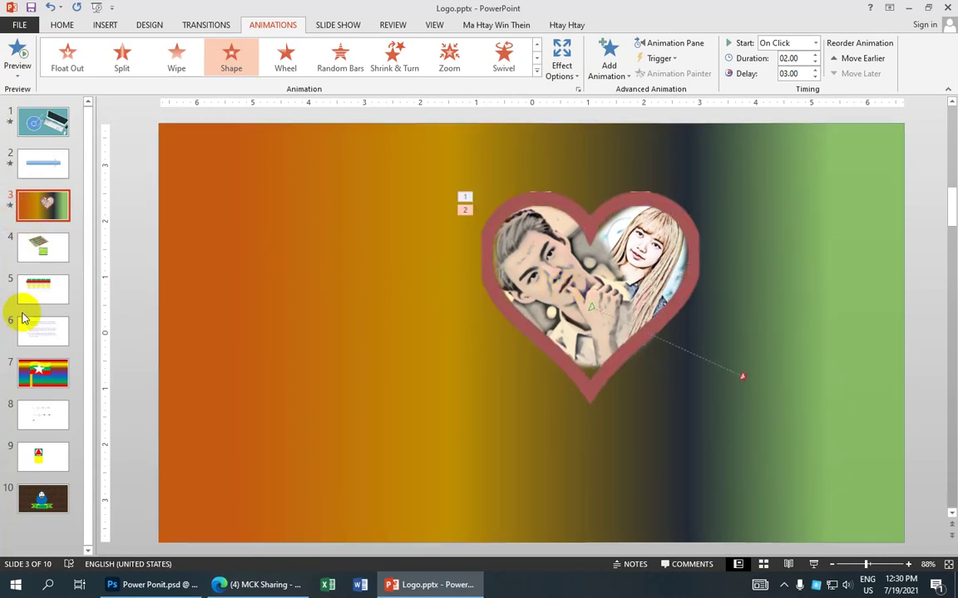
{"action": "left_click", "coordinate": [37, 265]}
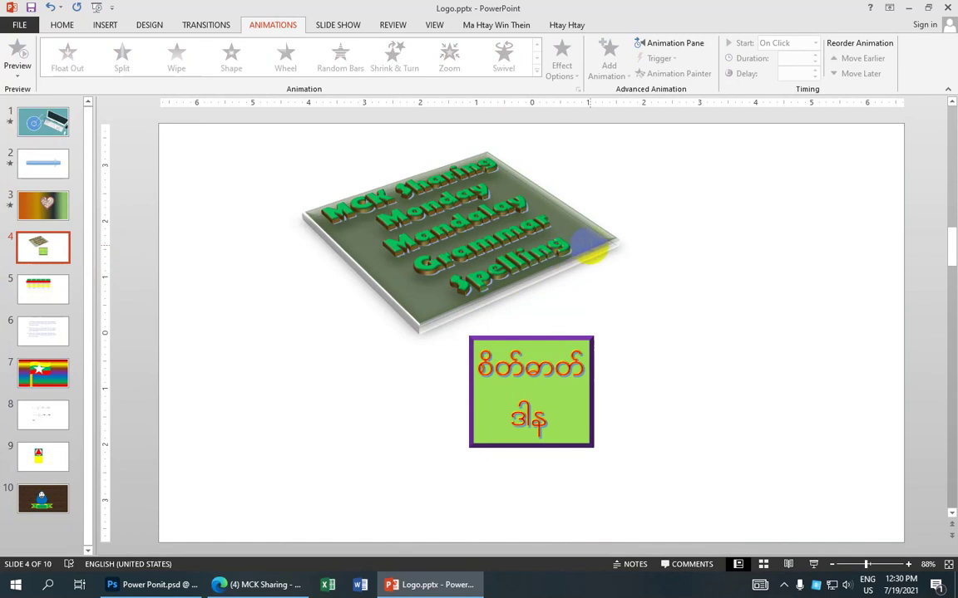
- Apply a Grow/Shrink emphasis set to Smaller on slide 4's tilted 3D text box
{"action": "left_click", "coordinate": [592, 249]}
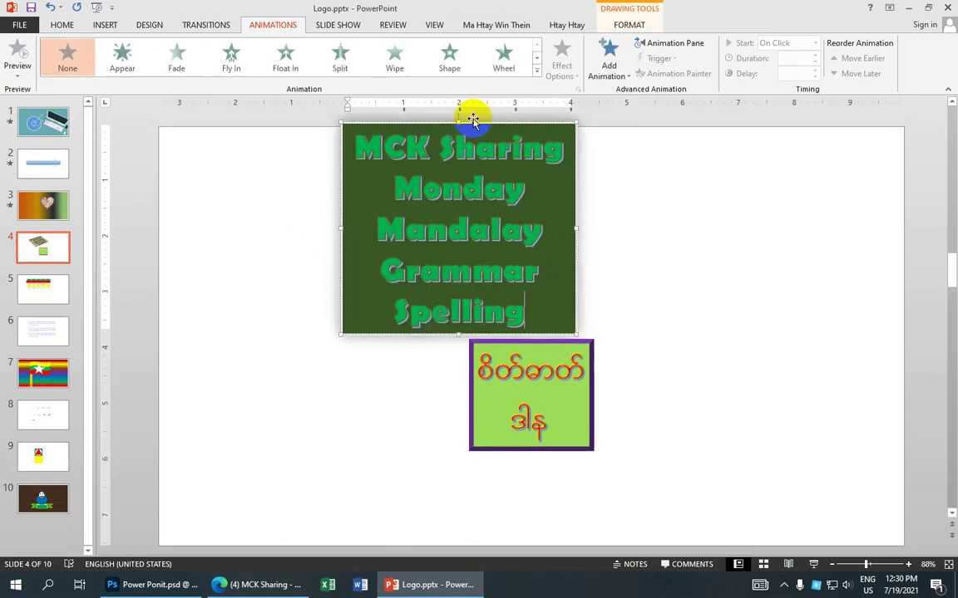
{"action": "left_click", "coordinate": [536, 71]}
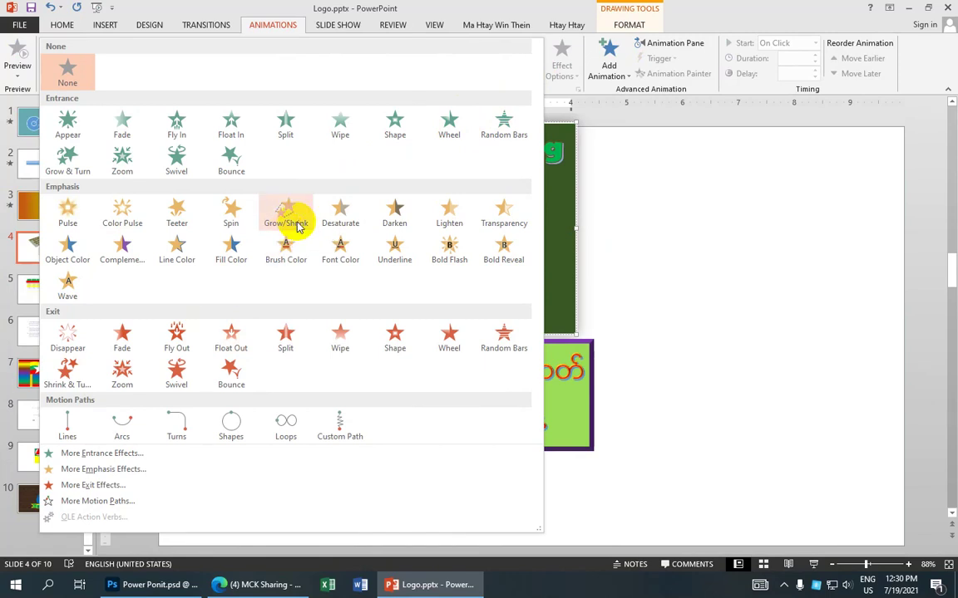
{"action": "left_click", "coordinate": [299, 226]}
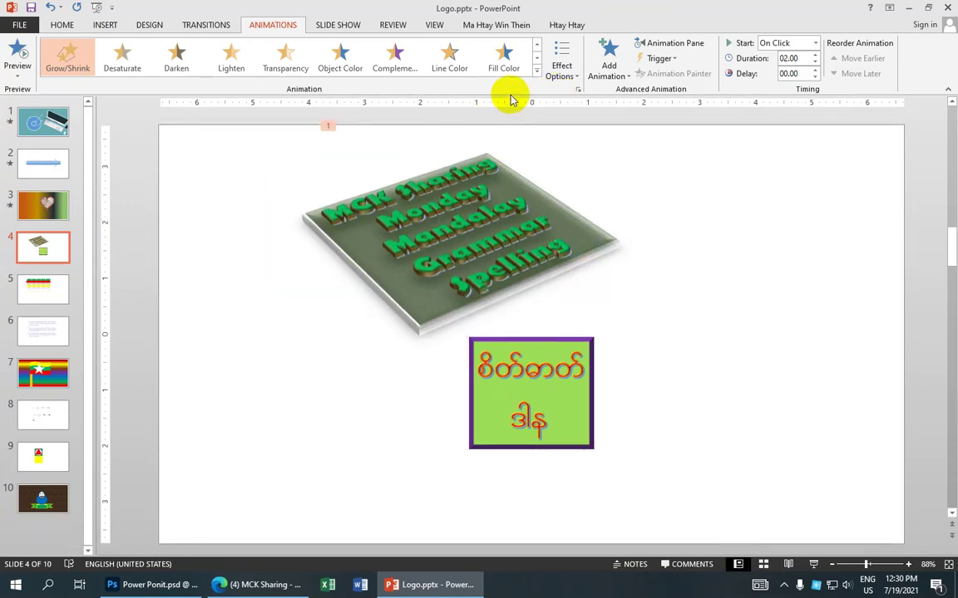
{"action": "left_click", "coordinate": [576, 80]}
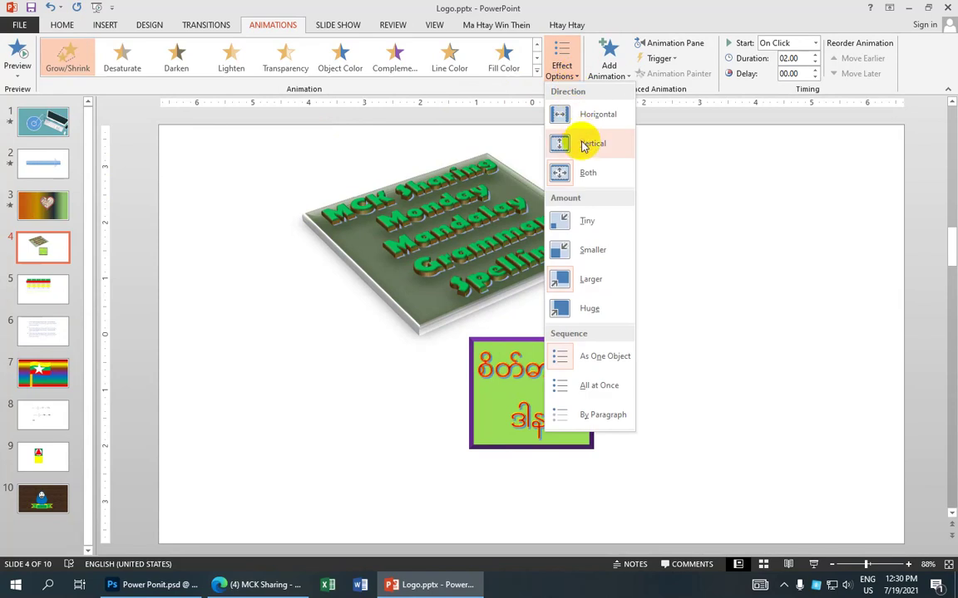
{"action": "left_click", "coordinate": [584, 257]}
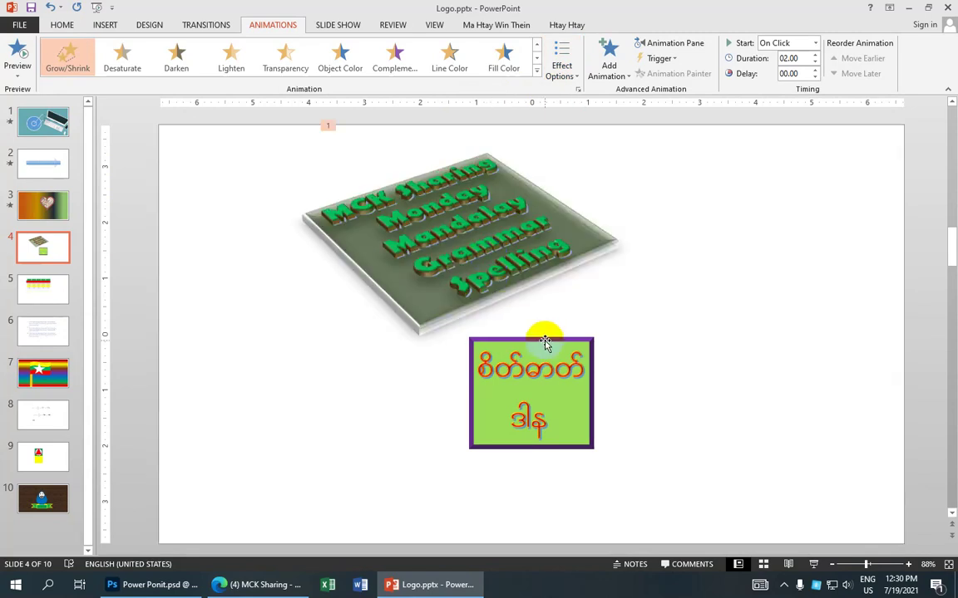
- Give the green Burmese-text box a Split entrance (04.00 duration, 03.00 delay), then open slide 5
{"action": "left_click", "coordinate": [545, 343]}
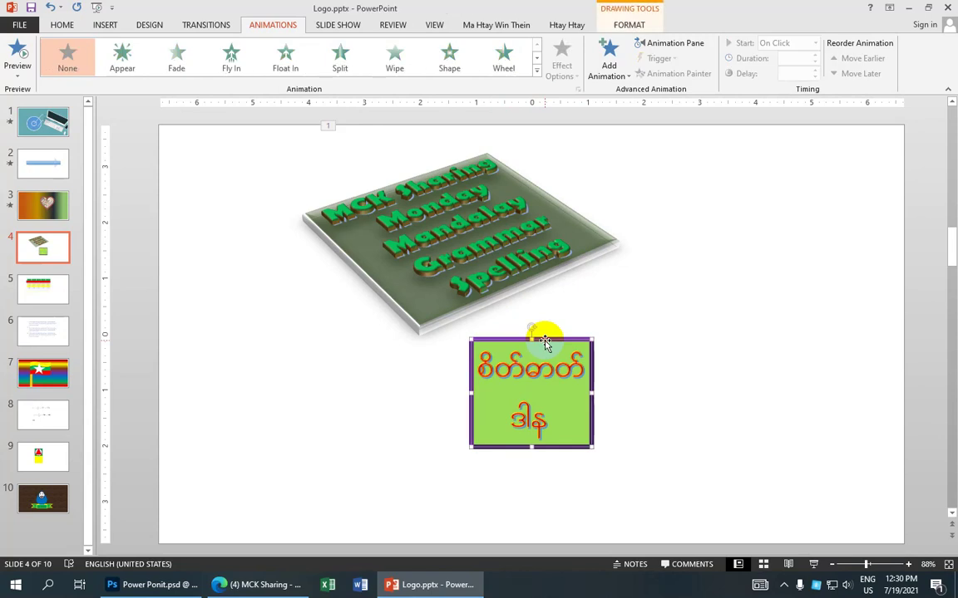
{"action": "left_click", "coordinate": [536, 73]}
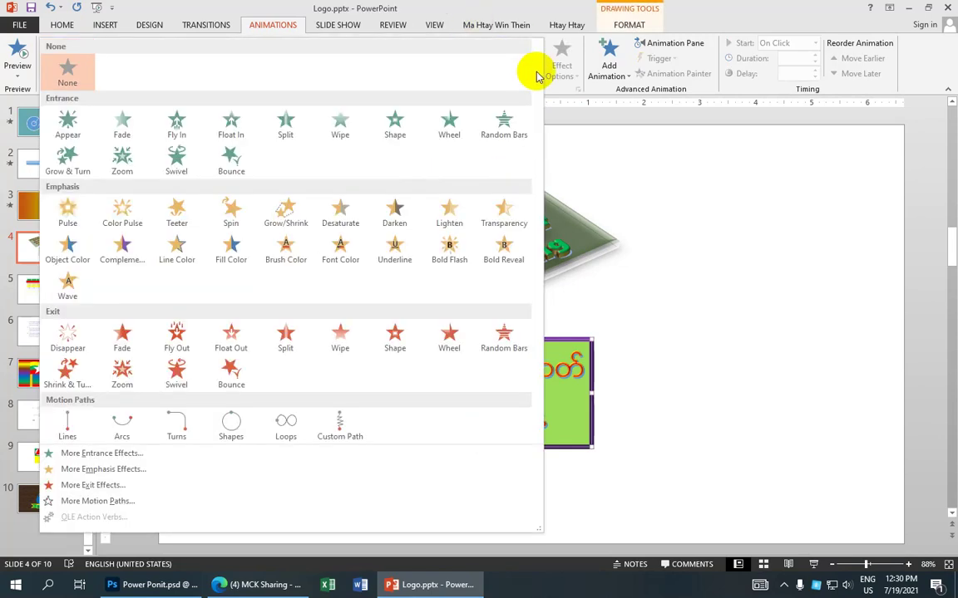
{"action": "left_click", "coordinate": [286, 124]}
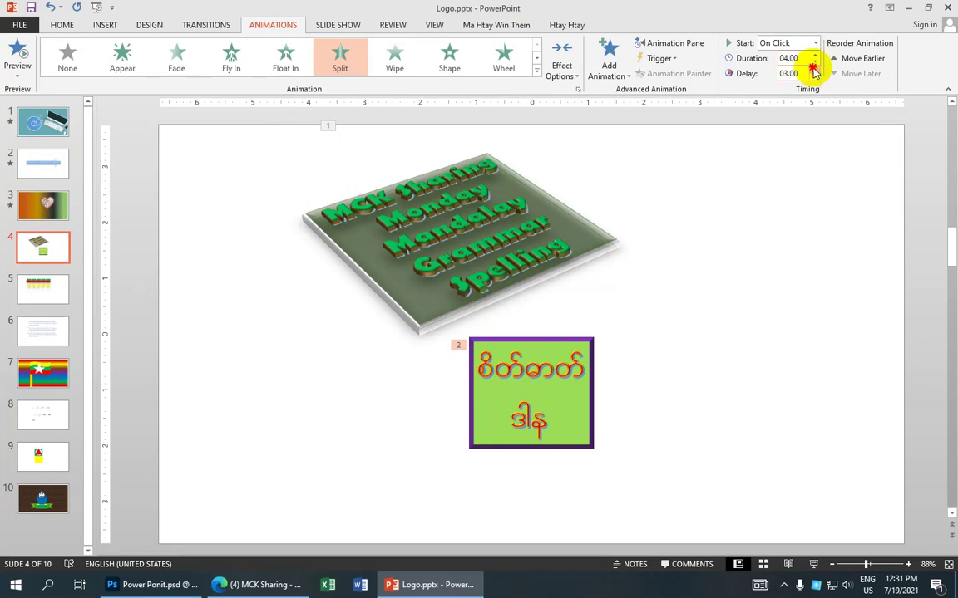
{"action": "left_click", "coordinate": [42, 293]}
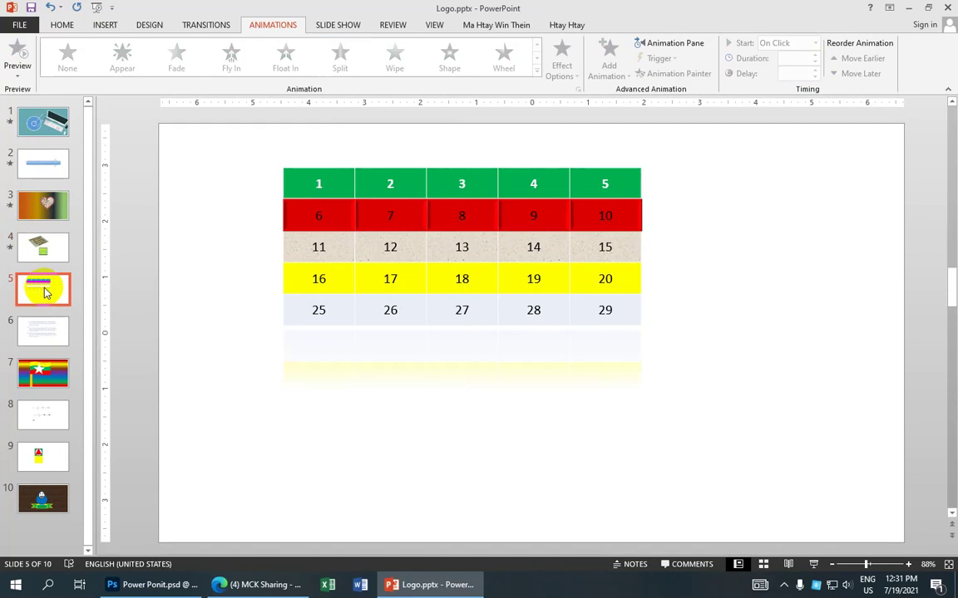
- Apply a Bounce entrance animation to the number table on slide 5
{"action": "left_click", "coordinate": [335, 200]}
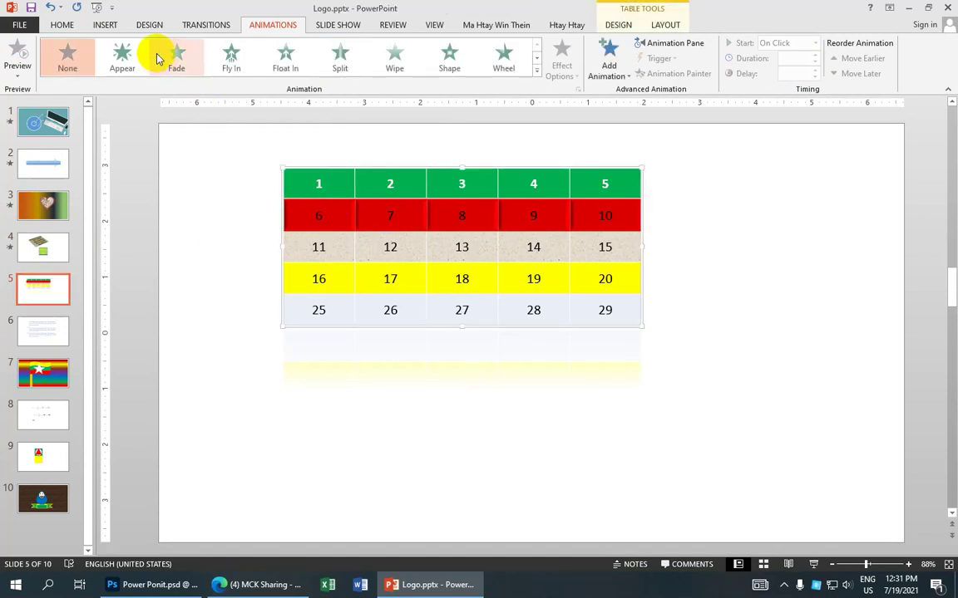
{"action": "left_click", "coordinate": [537, 73]}
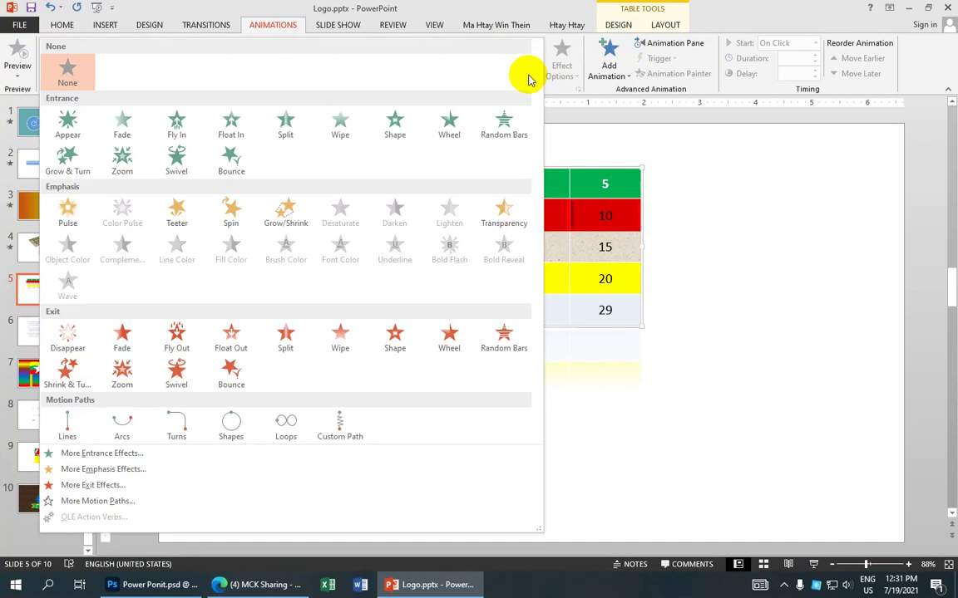
{"action": "left_click", "coordinate": [232, 170]}
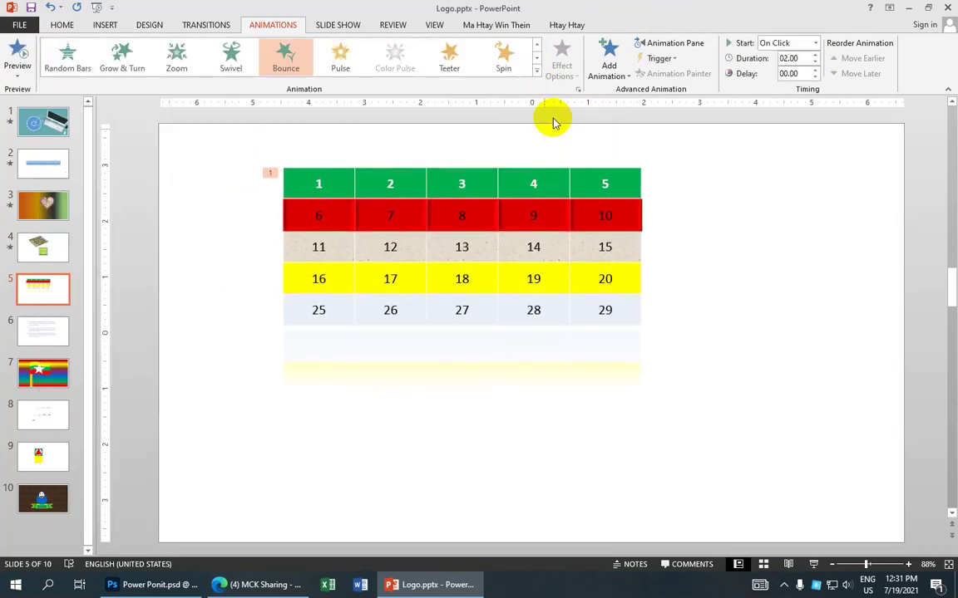
{"action": "left_click", "coordinate": [609, 71]}
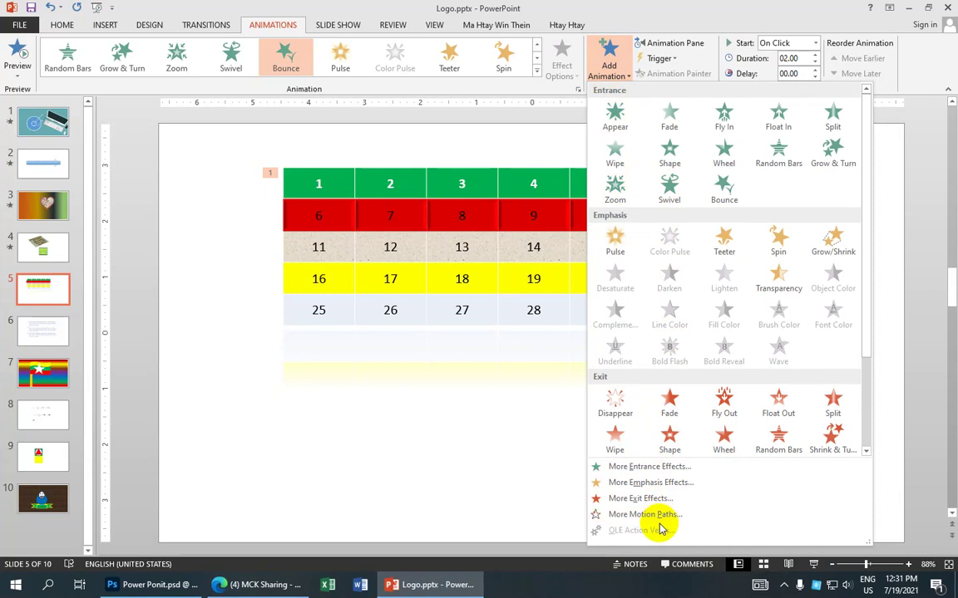
- Add a Spinner entrance to the table from More Entrance Effects
{"action": "left_click", "coordinate": [644, 468]}
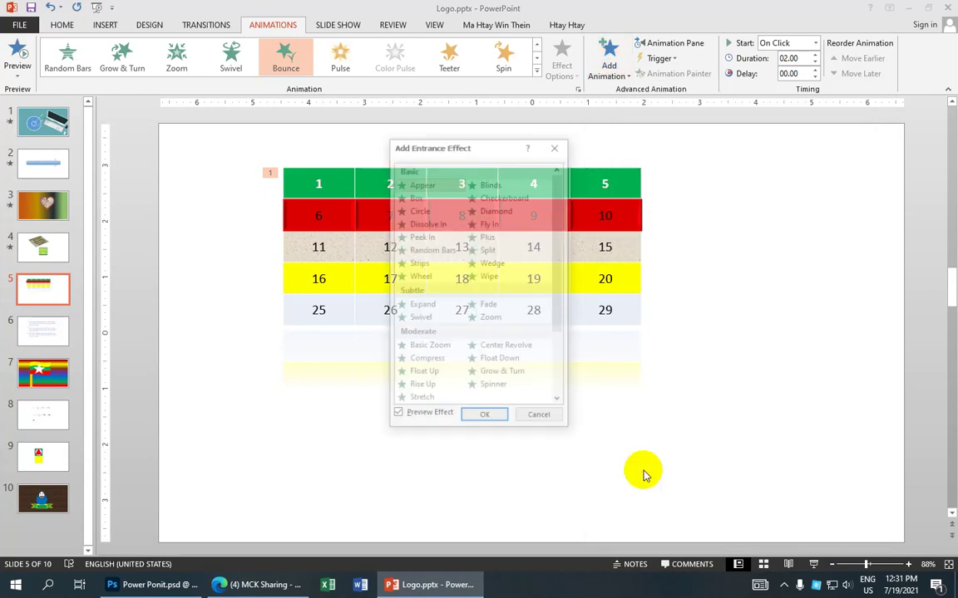
{"action": "scroll", "coordinate": [457, 287], "scroll_direction": "down", "scroll_amount": 1}
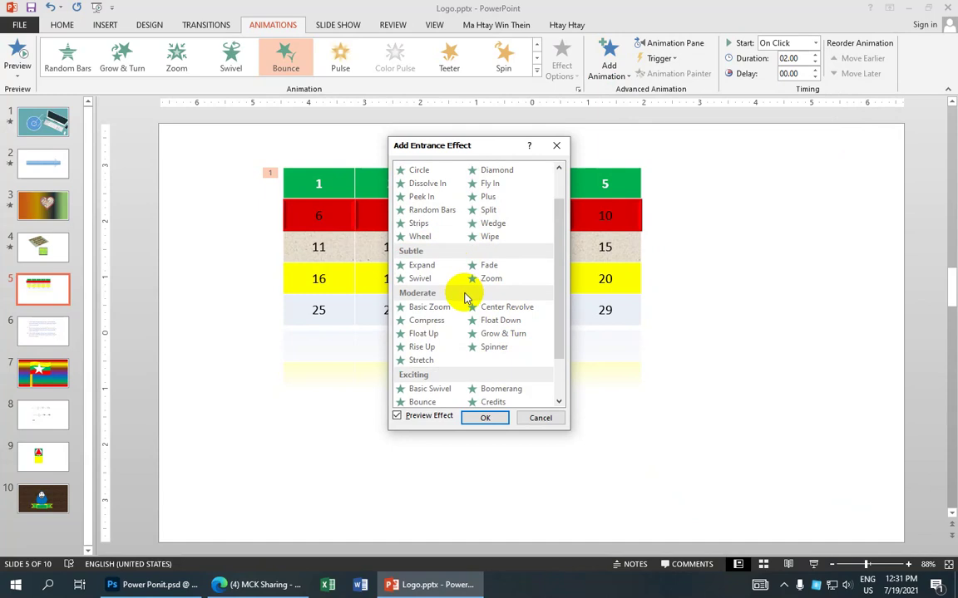
{"action": "scroll", "coordinate": [464, 297], "scroll_direction": "down", "scroll_amount": 1}
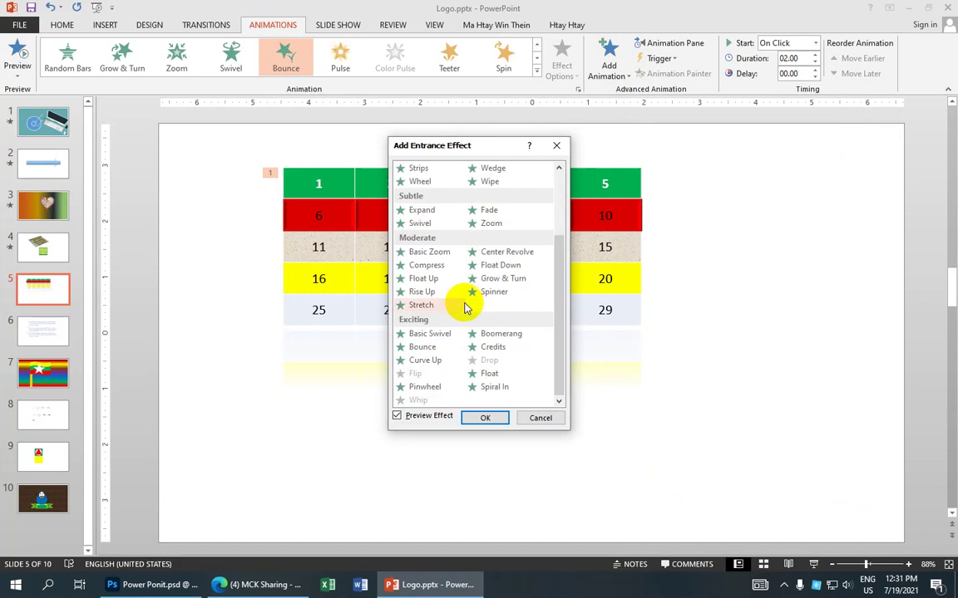
{"action": "left_click", "coordinate": [422, 292]}
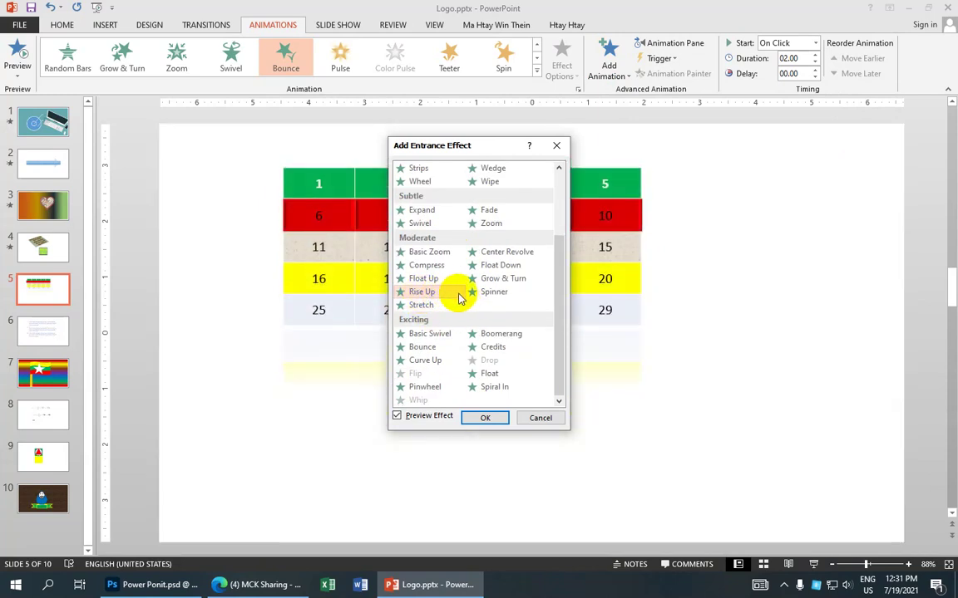
{"action": "left_click", "coordinate": [503, 294]}
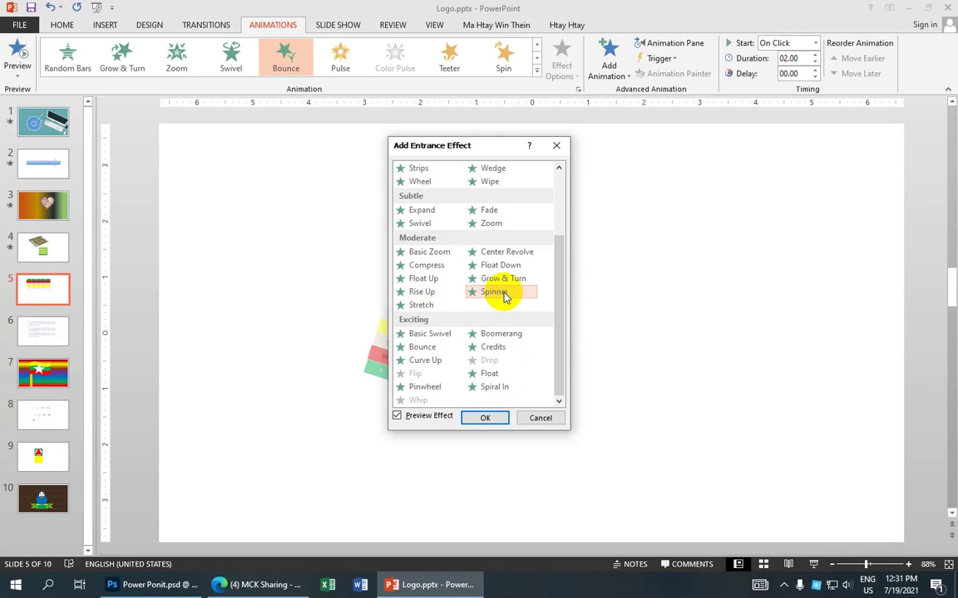
{"action": "left_click", "coordinate": [504, 417]}
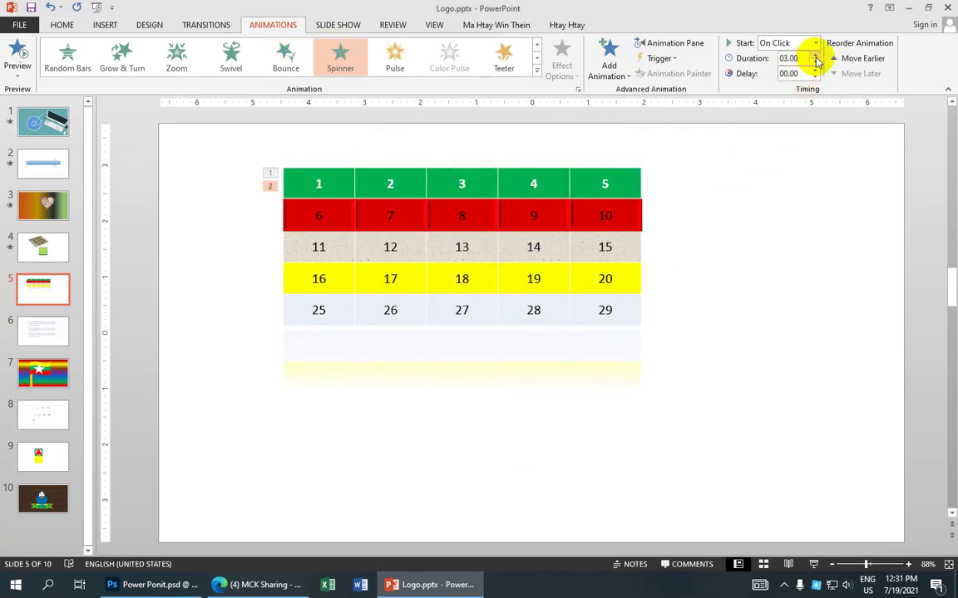
- Set the Spinner to 03.00 duration and 03.00 delay, then preview slide 5's animations
{"action": "left_click", "coordinate": [814, 68]}
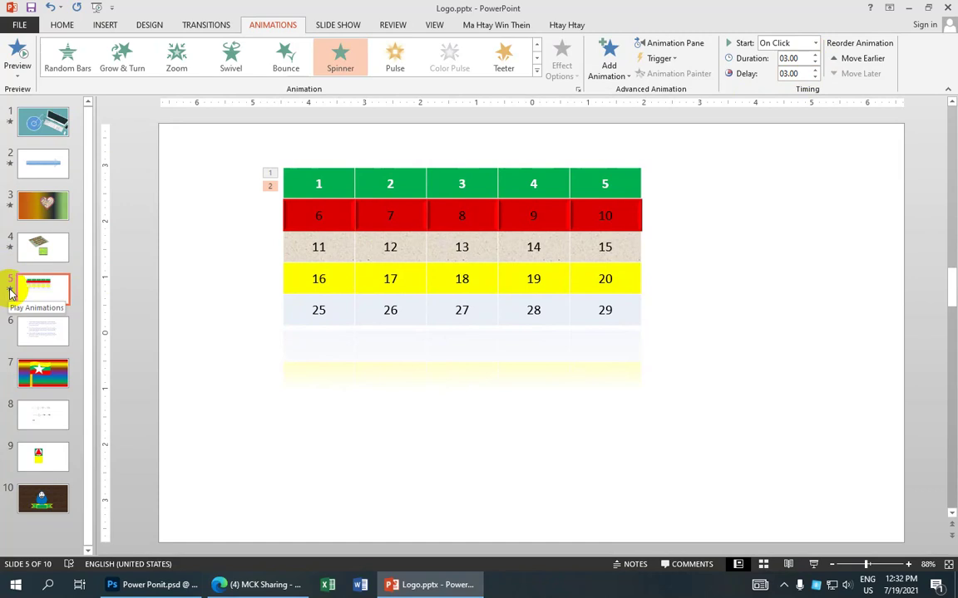
{"action": "left_click", "coordinate": [10, 291]}
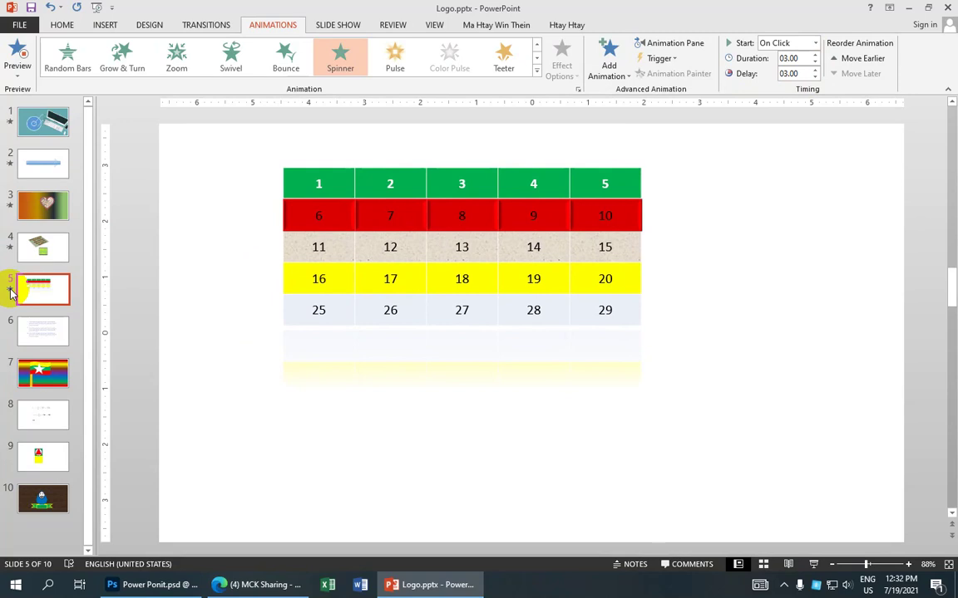
{"action": "left_click", "coordinate": [22, 293]}
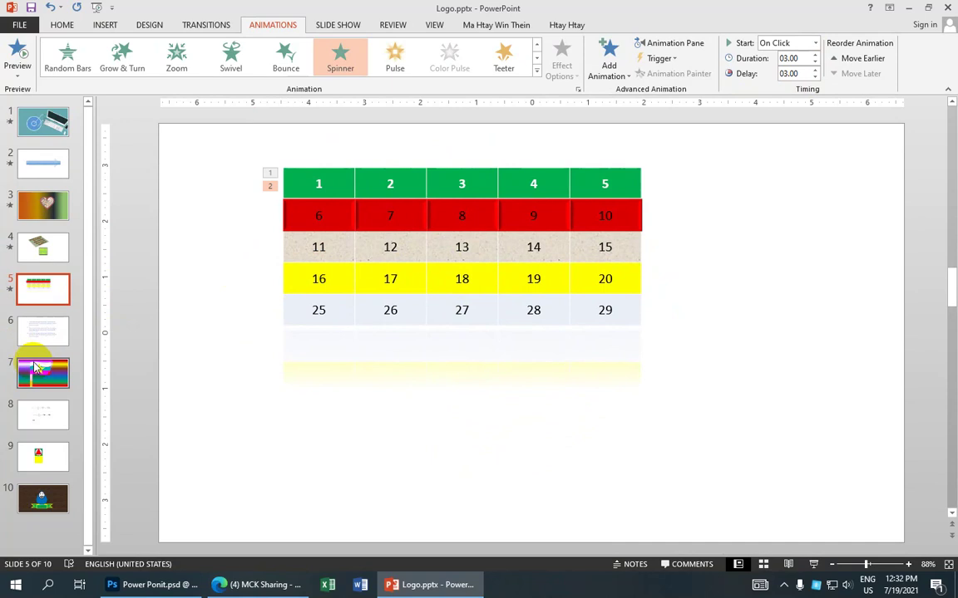
- On slide 6, give the first bulleted paragraph a Fly In entrance animation
{"action": "left_click", "coordinate": [38, 329]}
{"action": "left_click", "coordinate": [455, 242]}
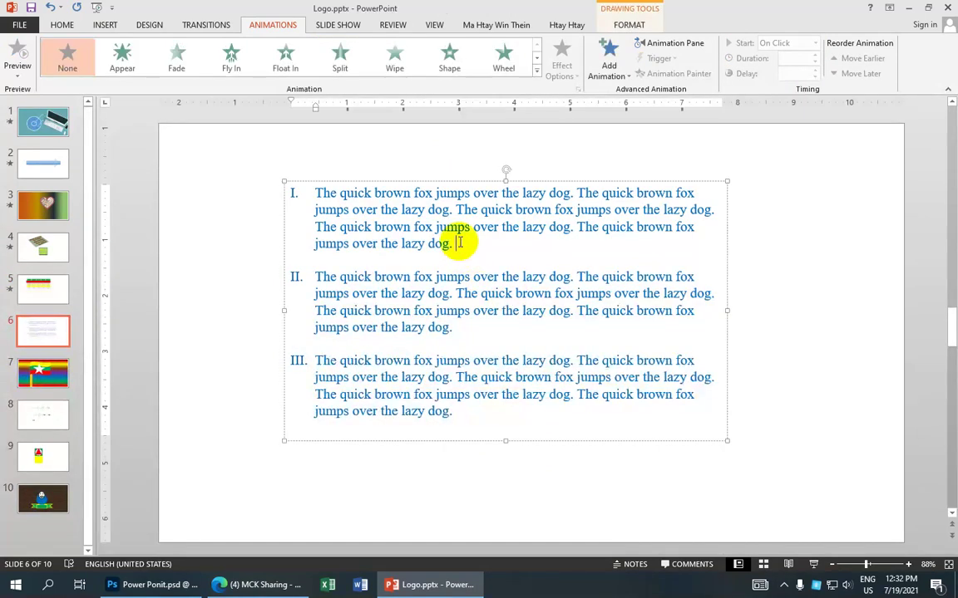
{"action": "left_click_drag", "start_coordinate": [313, 192], "coordinate": [549, 247]}
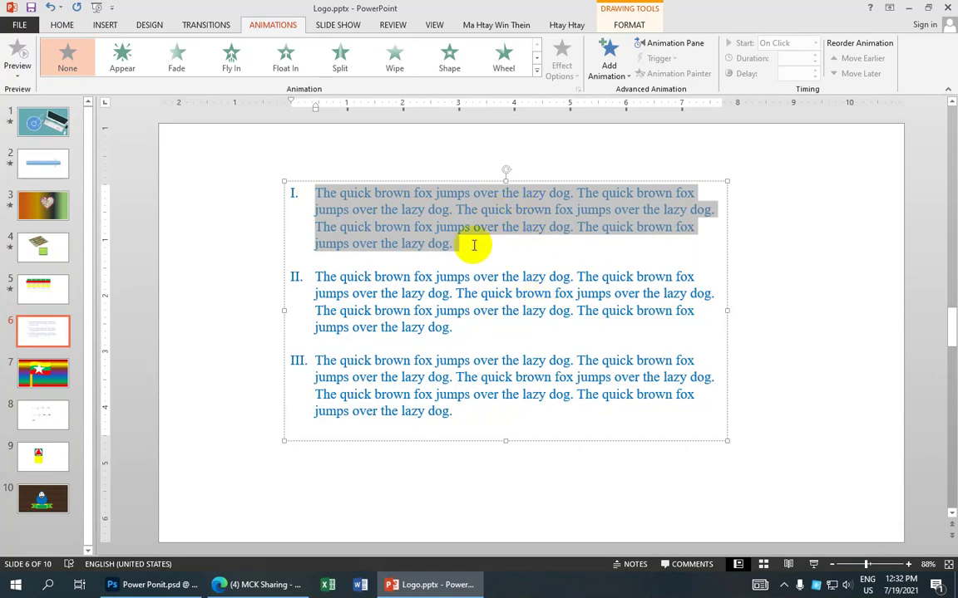
{"action": "left_click", "coordinate": [537, 70]}
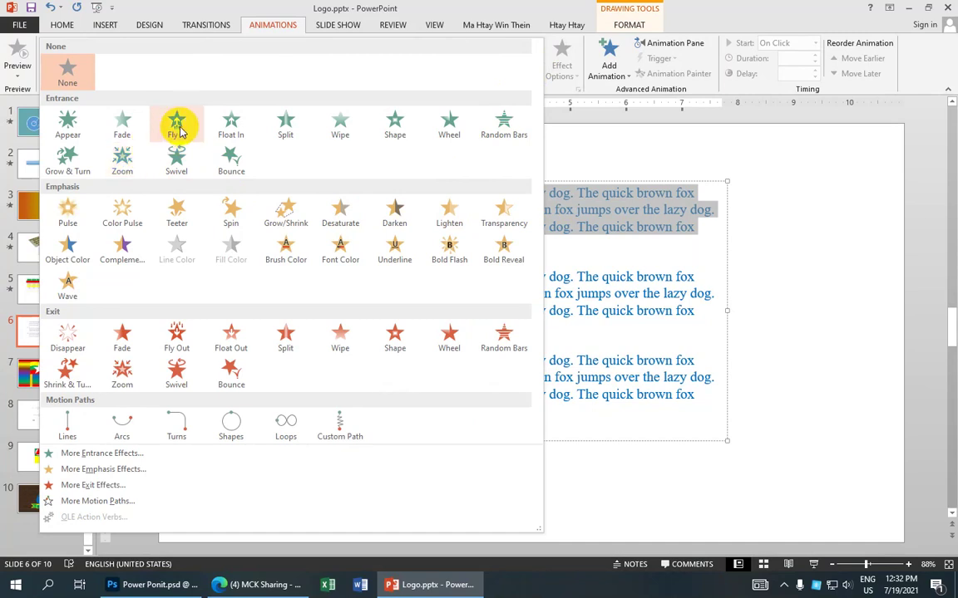
{"action": "left_click", "coordinate": [179, 130]}
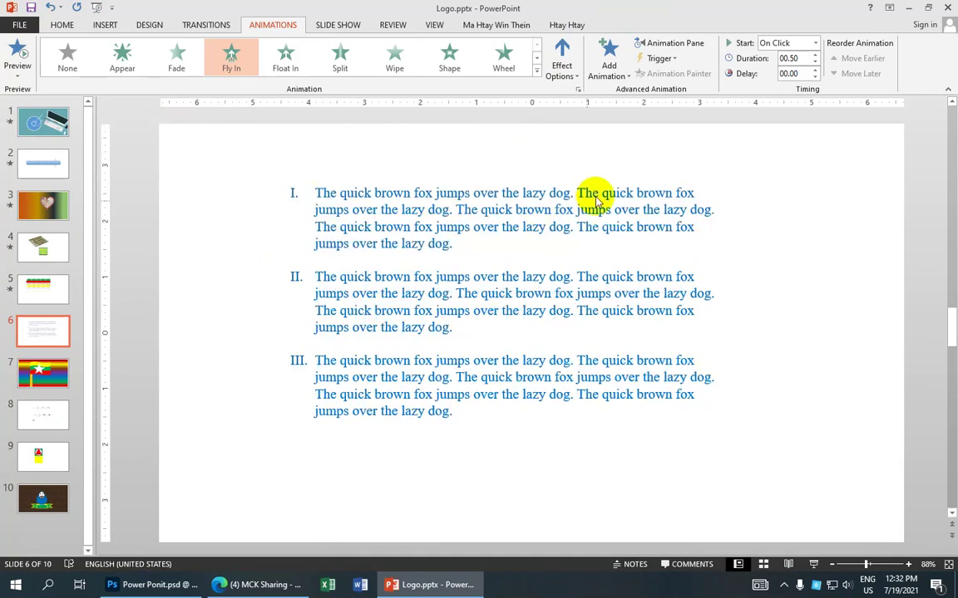
{"action": "left_click", "coordinate": [617, 84]}
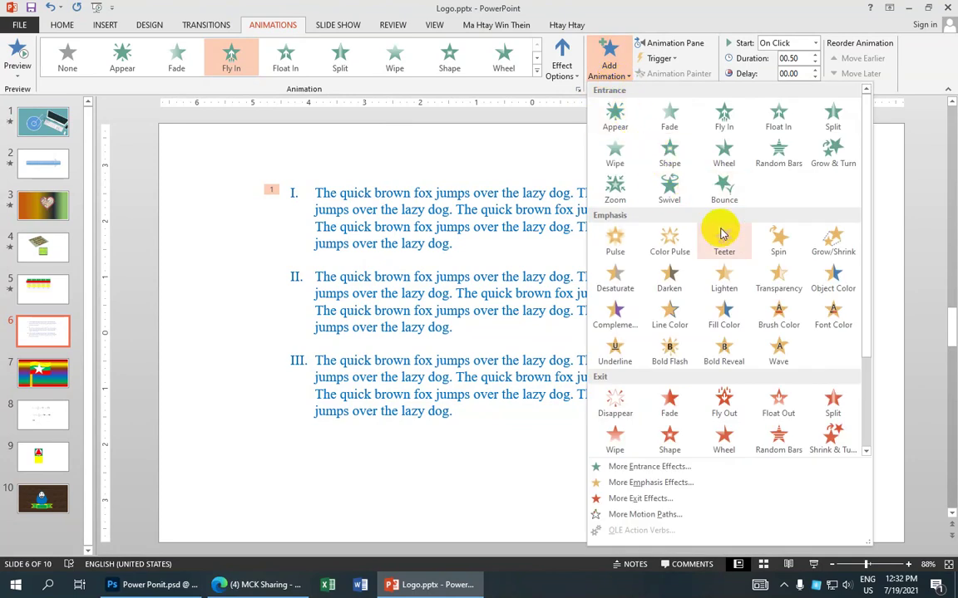
- Add a 2-second Font Color emphasis to slide 6's three paragraphs and preview the animations
{"action": "left_click", "coordinate": [697, 480]}
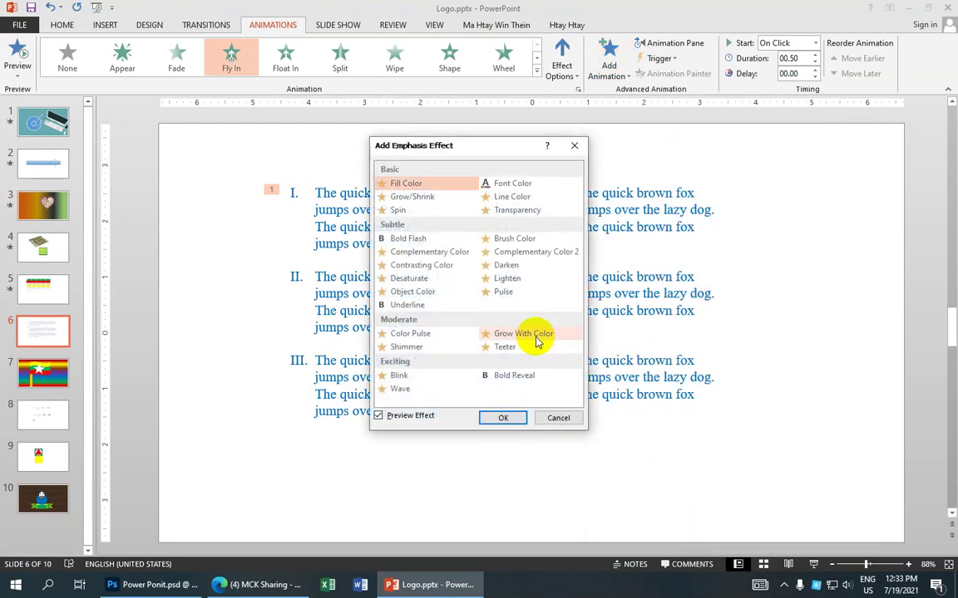
{"action": "left_click", "coordinate": [523, 188]}
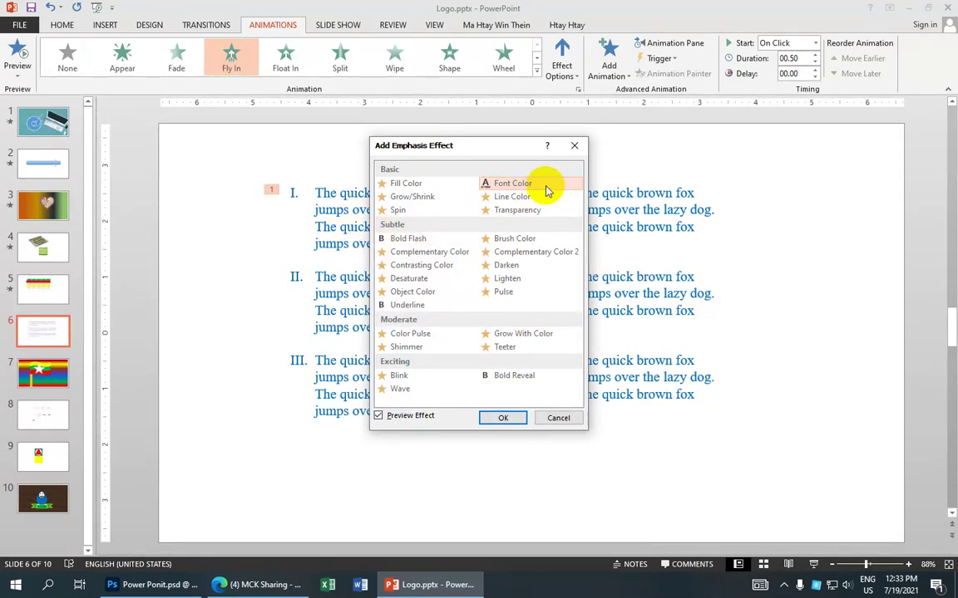
{"action": "left_click", "coordinate": [503, 419]}
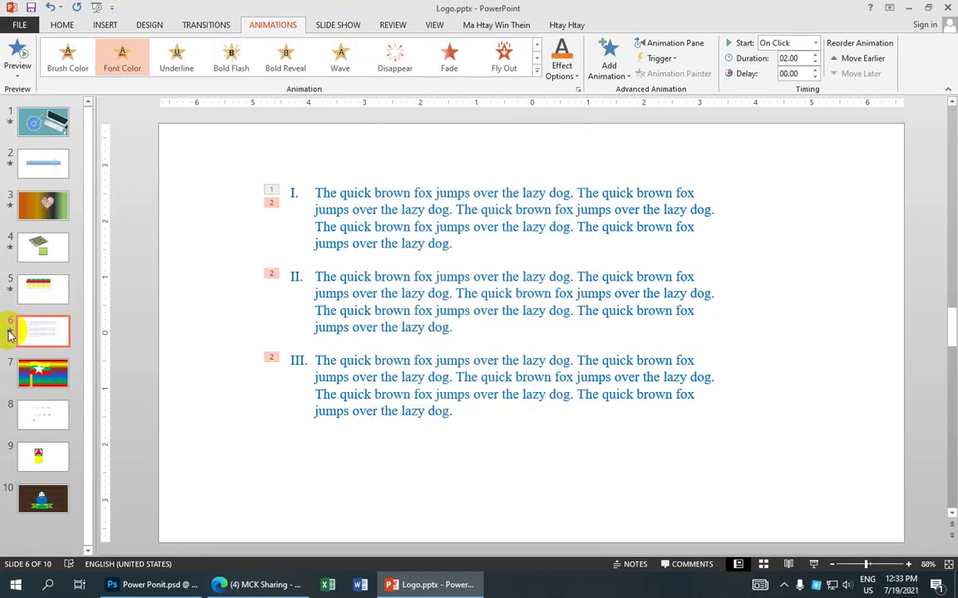
{"action": "left_click", "coordinate": [18, 53]}
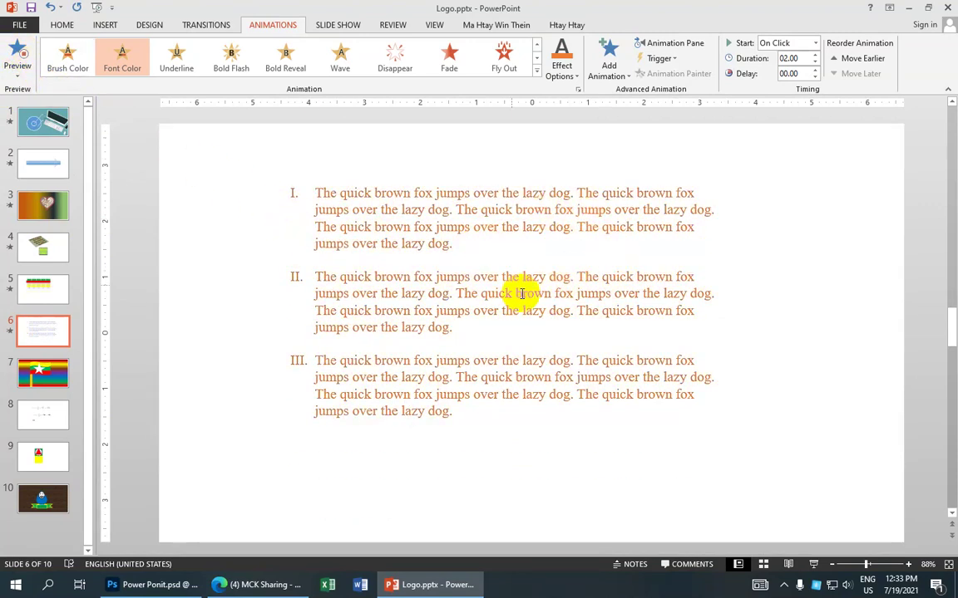
- Give paragraph II a Disappear exit with 02.00 duration and 02.00 delay
{"action": "left_click", "coordinate": [310, 276]}
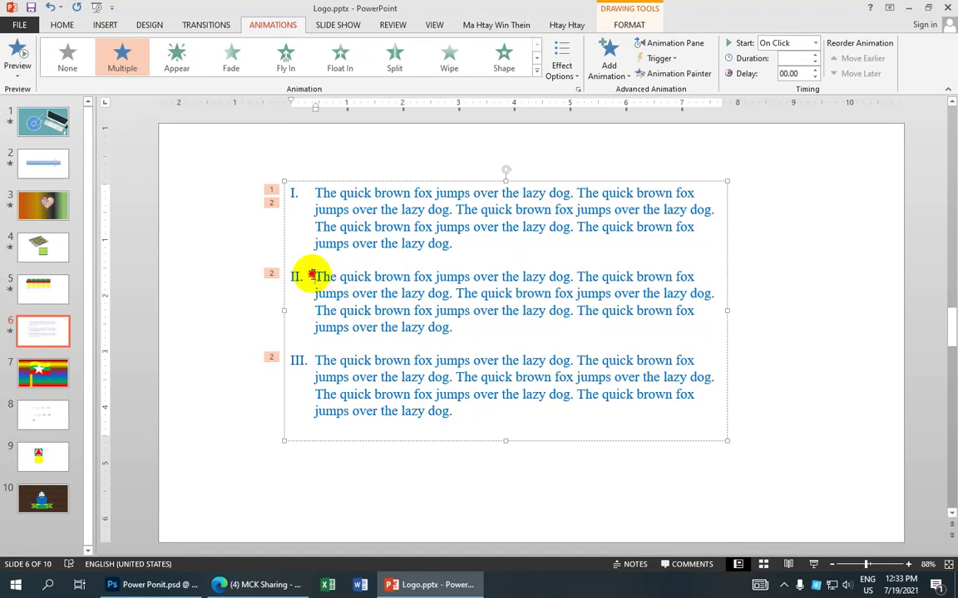
{"action": "left_click_drag", "start_coordinate": [316, 276], "coordinate": [611, 326]}
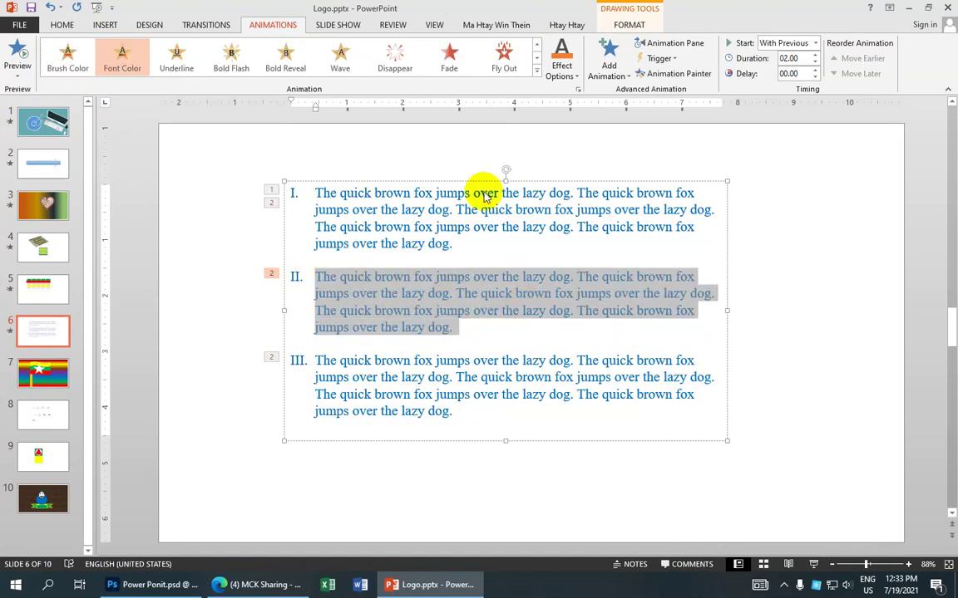
{"action": "left_click", "coordinate": [536, 71]}
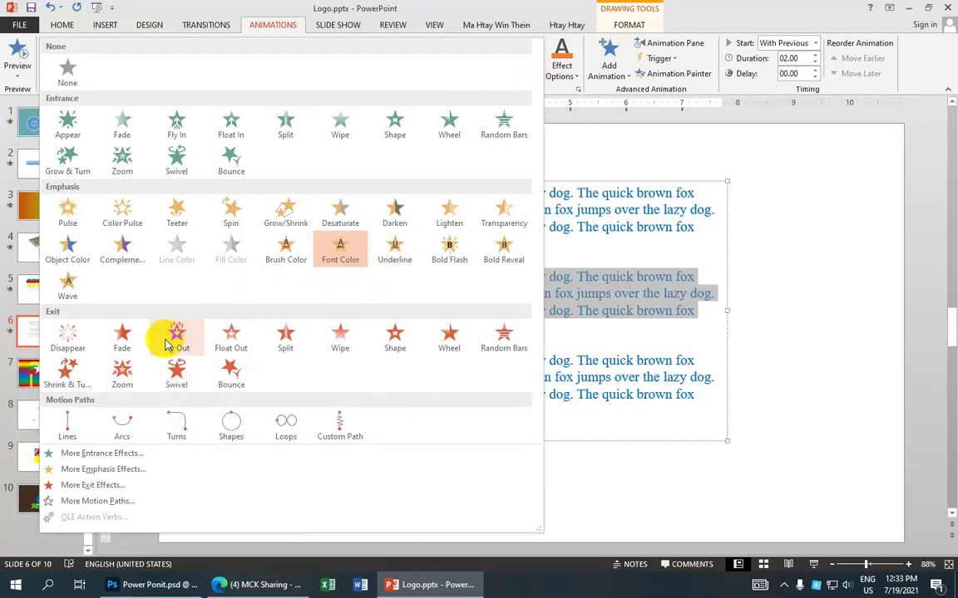
{"action": "left_click", "coordinate": [70, 341]}
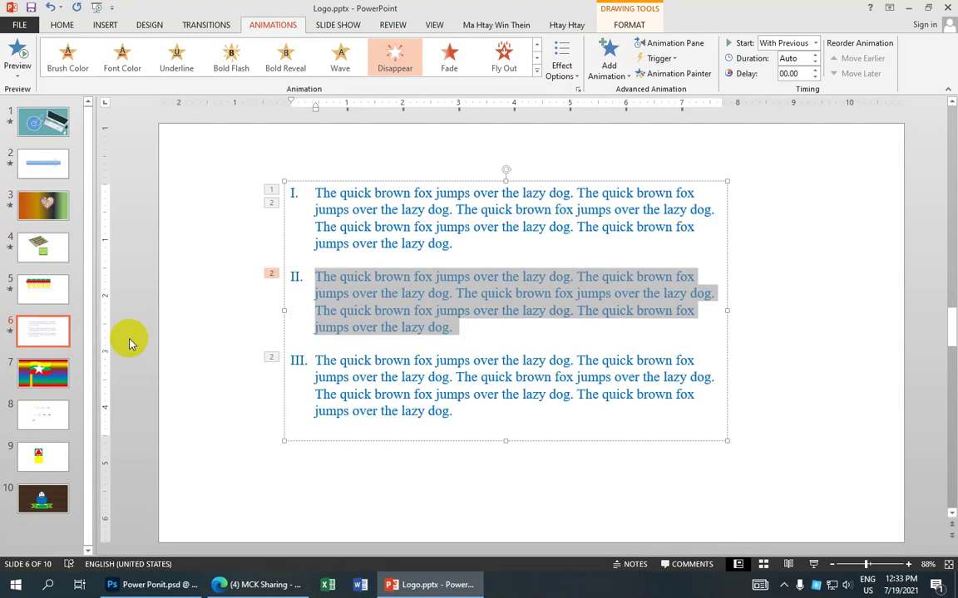
{"action": "left_click", "coordinate": [814, 55]}
{"action": "type", "text": "02"}
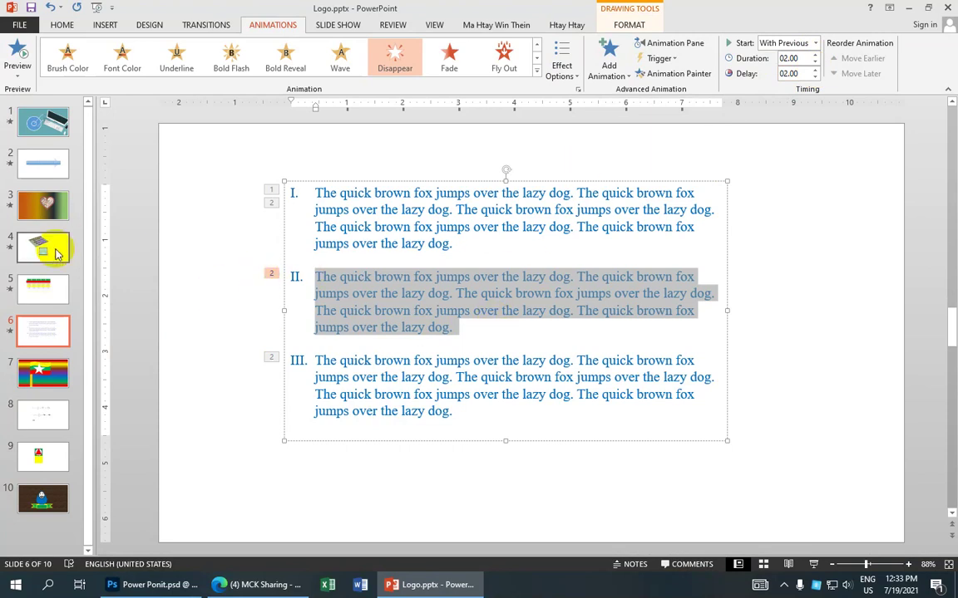
- Give paragraph III a Split Vertical In exit at 03.00 duration and delay, then preview it
{"action": "left_click", "coordinate": [403, 361]}
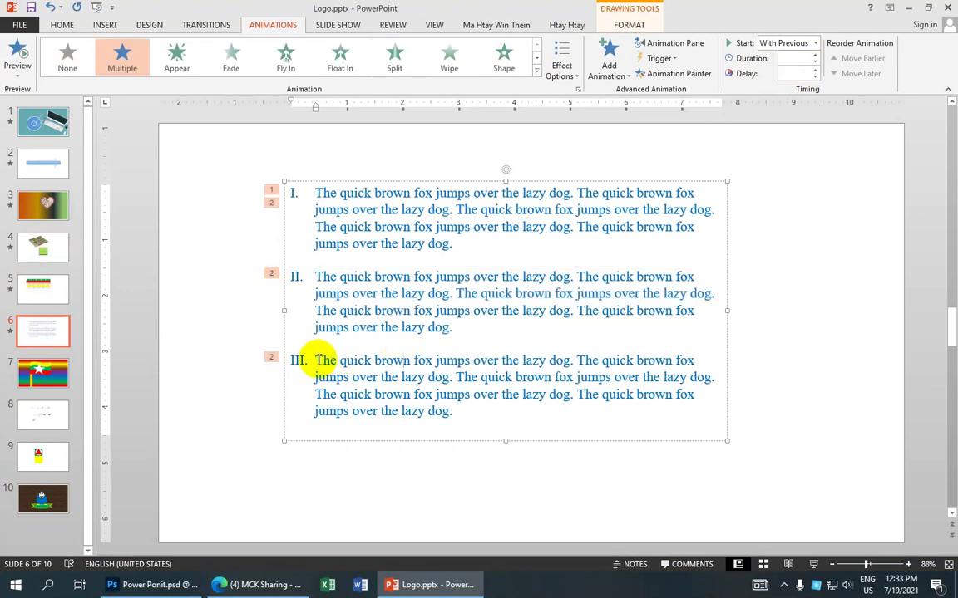
{"action": "left_click_drag", "start_coordinate": [314, 359], "coordinate": [573, 412]}
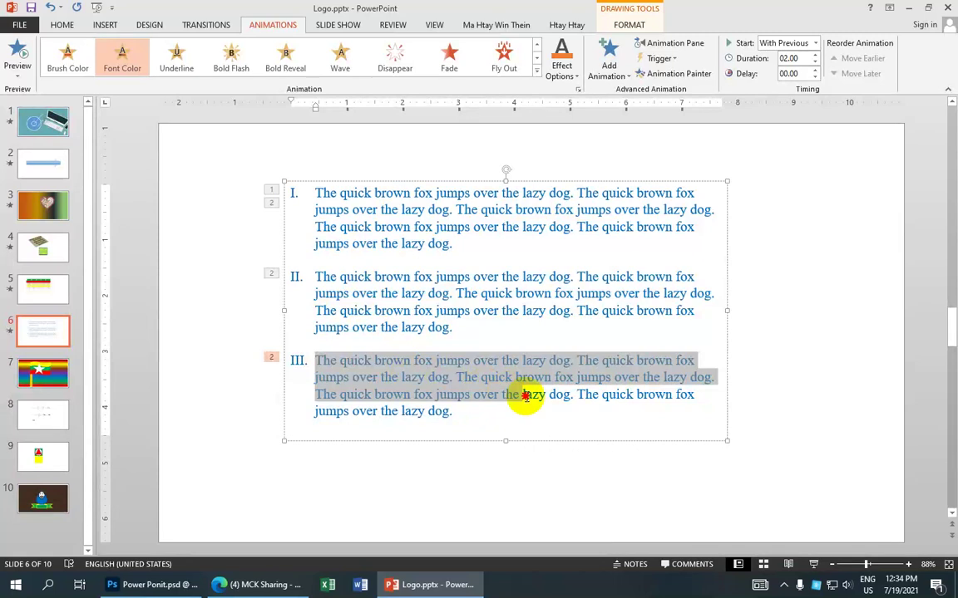
{"action": "left_click", "coordinate": [537, 71]}
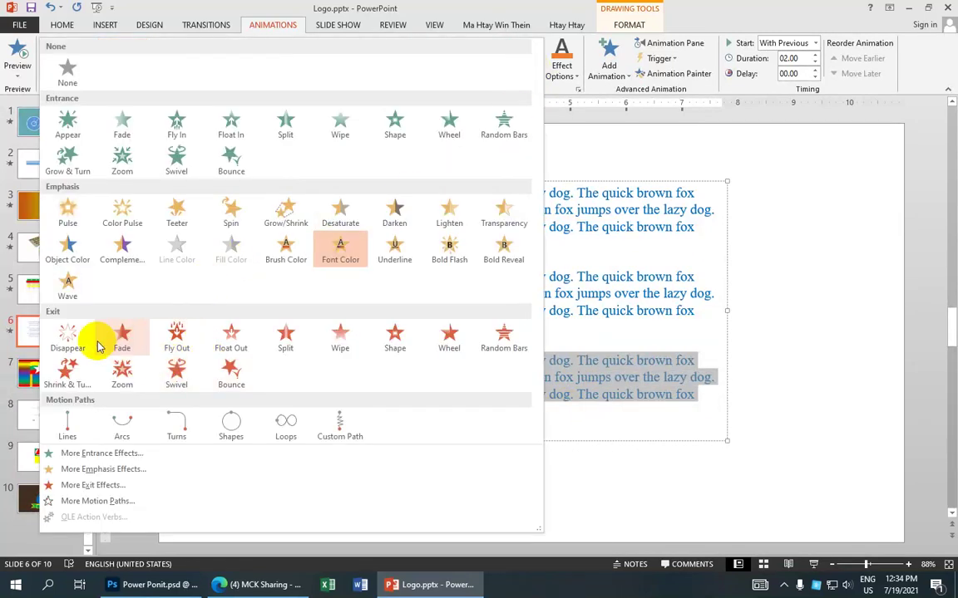
{"action": "key", "text": "Escape"}
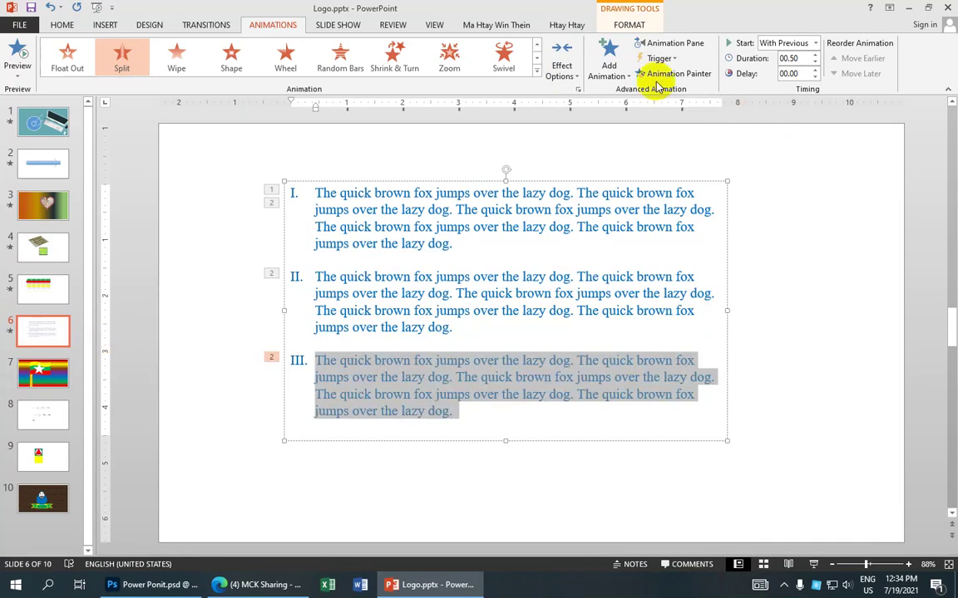
{"action": "left_click", "coordinate": [575, 75]}
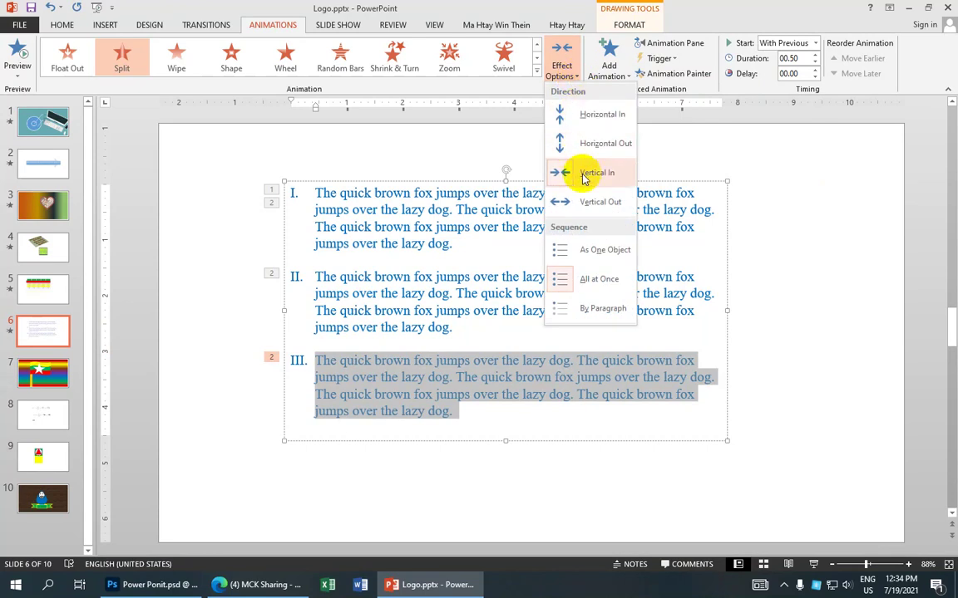
{"action": "left_click", "coordinate": [584, 175]}
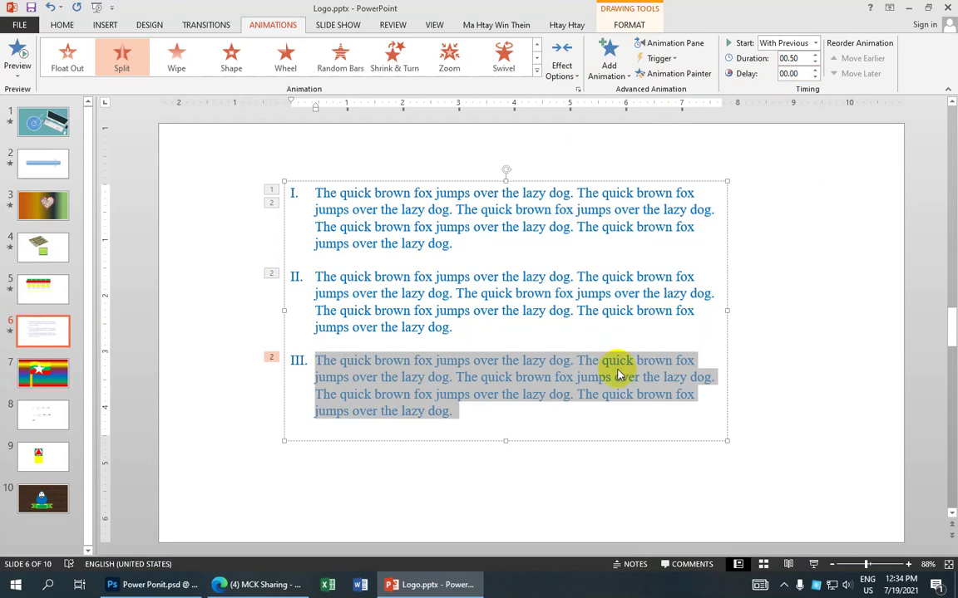
{"action": "left_click", "coordinate": [816, 55]}
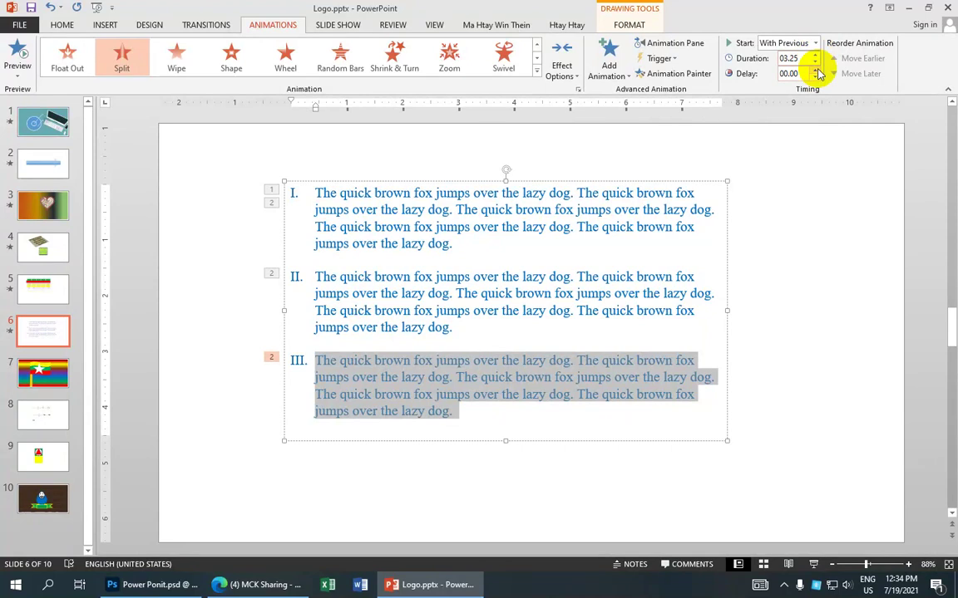
{"action": "left_click", "coordinate": [816, 64]}
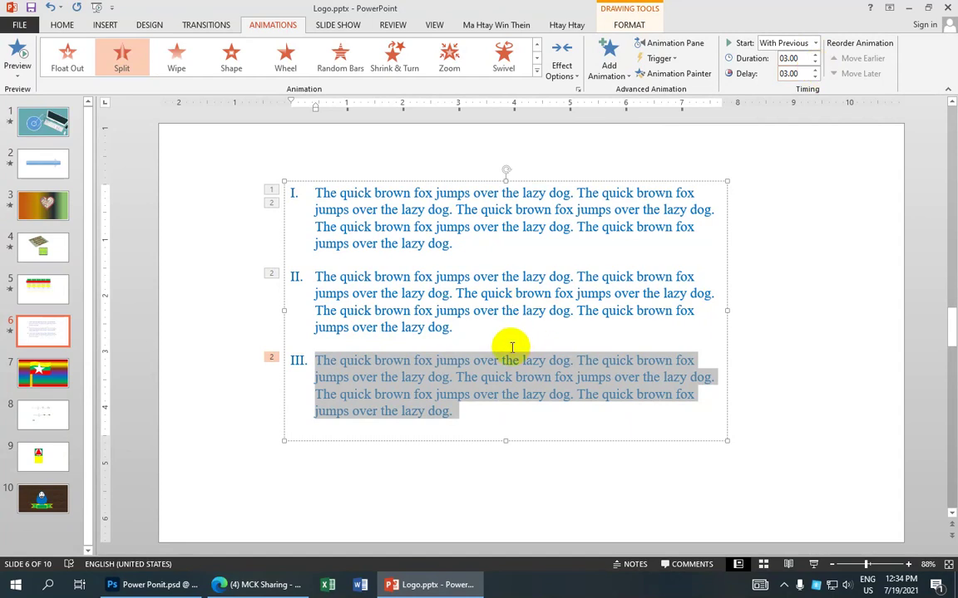
{"action": "left_click", "coordinate": [10, 333]}
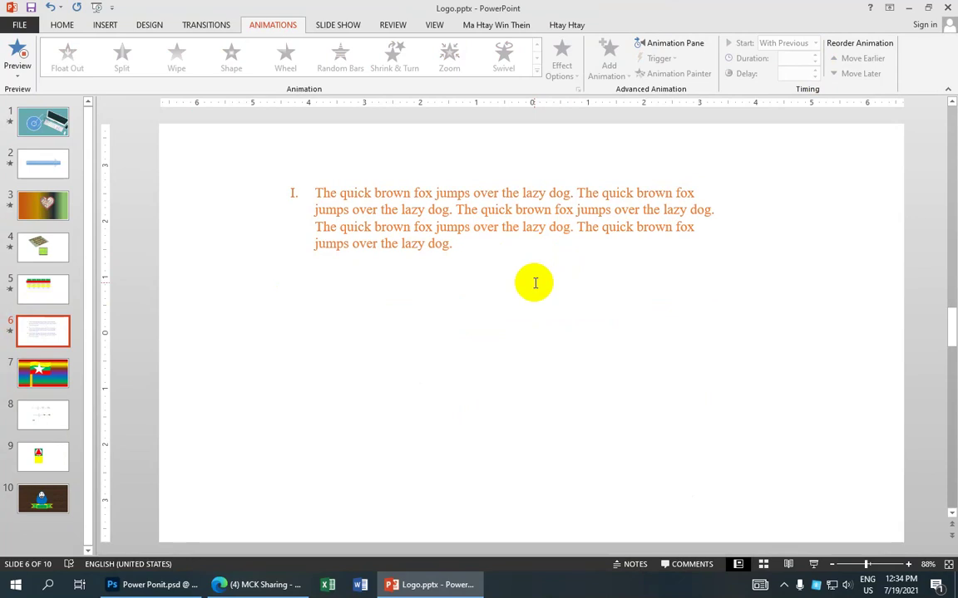
{"action": "scroll", "coordinate": [291, 378], "scroll_direction": "down", "scroll_amount": 2}
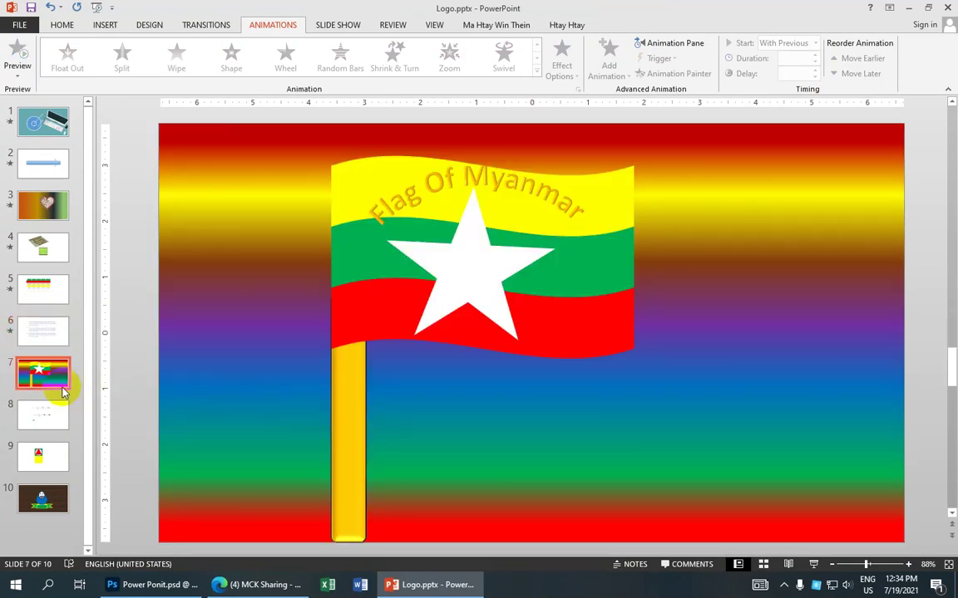
- On slide 10, give the blue figure a Box Shape entrance at 03.00 duration and delay
{"action": "left_click", "coordinate": [58, 499]}
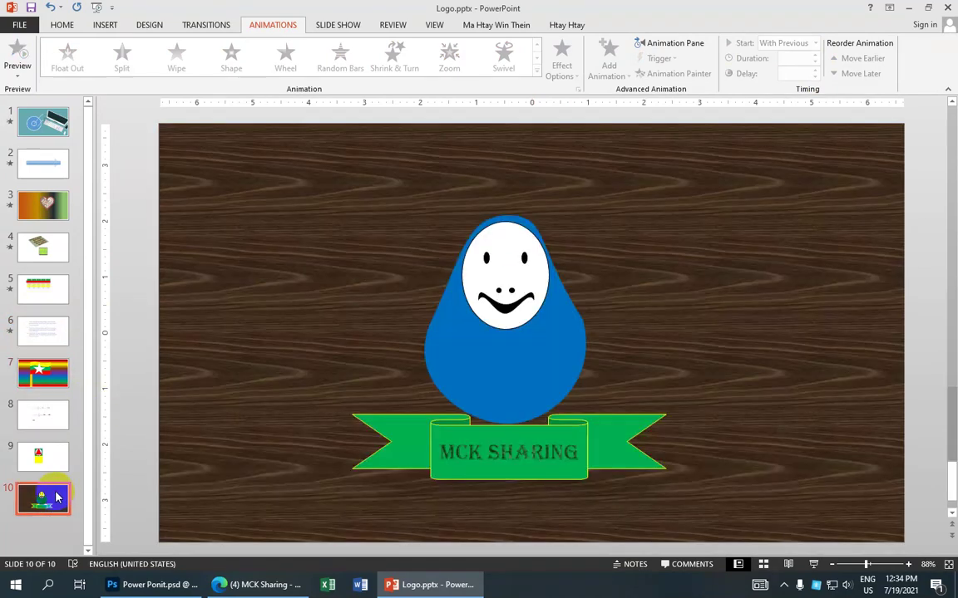
{"action": "left_click", "coordinate": [557, 365]}
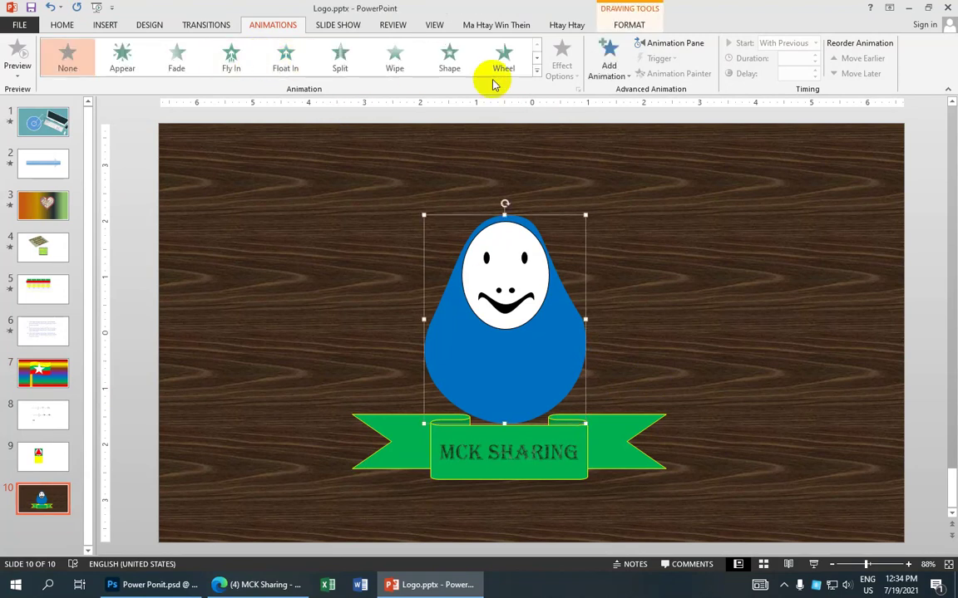
{"action": "left_click", "coordinate": [537, 71]}
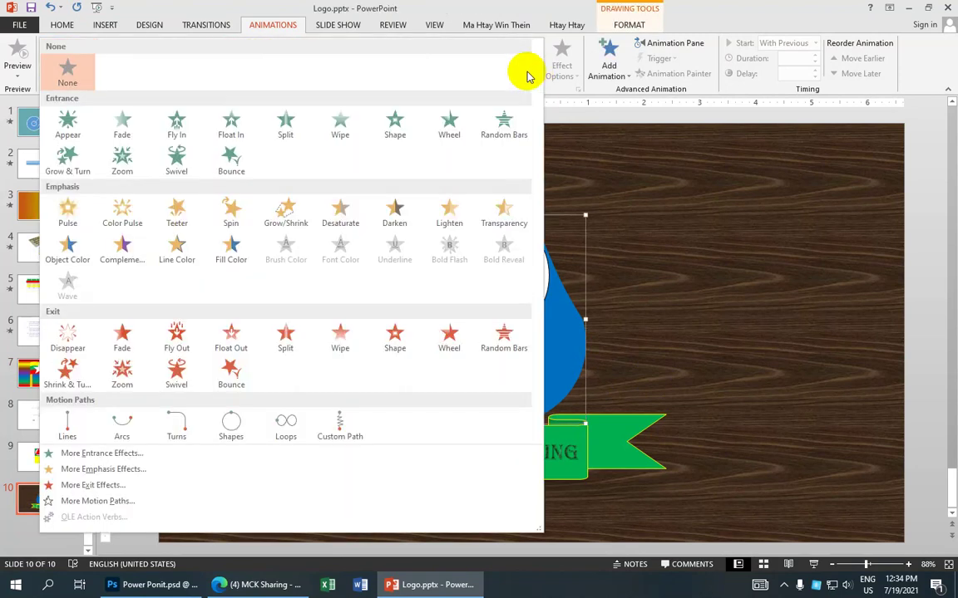
{"action": "left_click", "coordinate": [397, 122]}
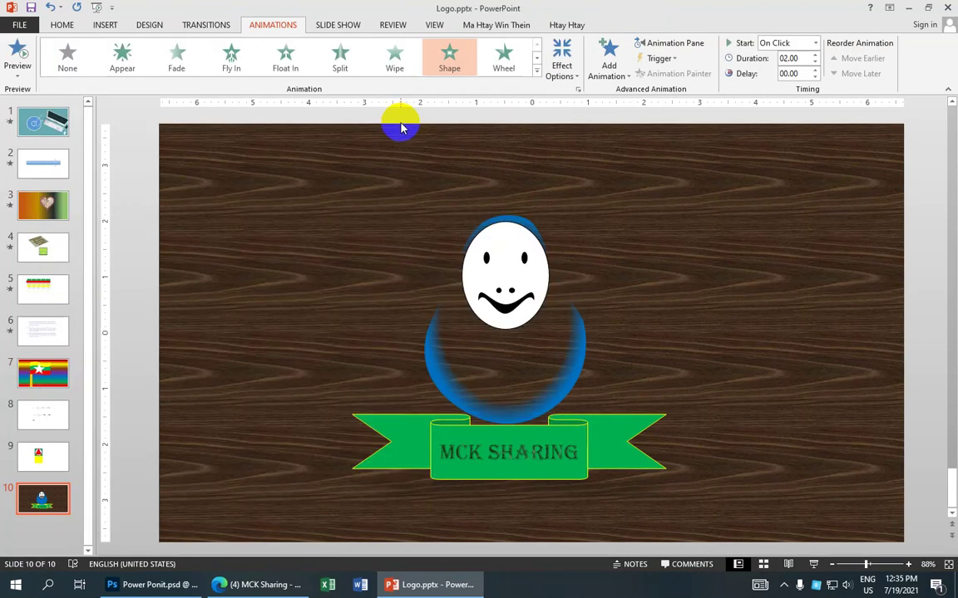
{"action": "left_click", "coordinate": [578, 79]}
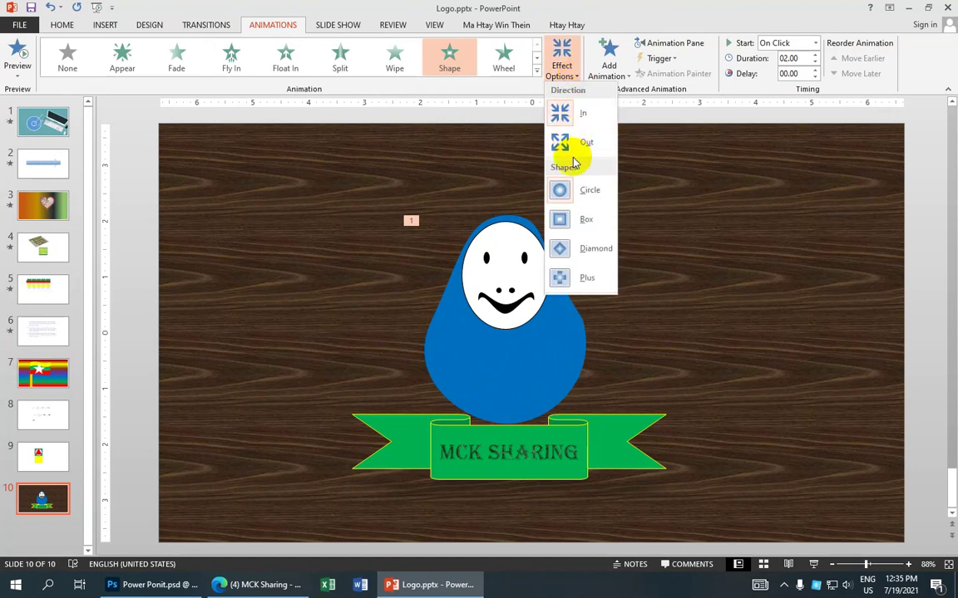
{"action": "left_click", "coordinate": [587, 221]}
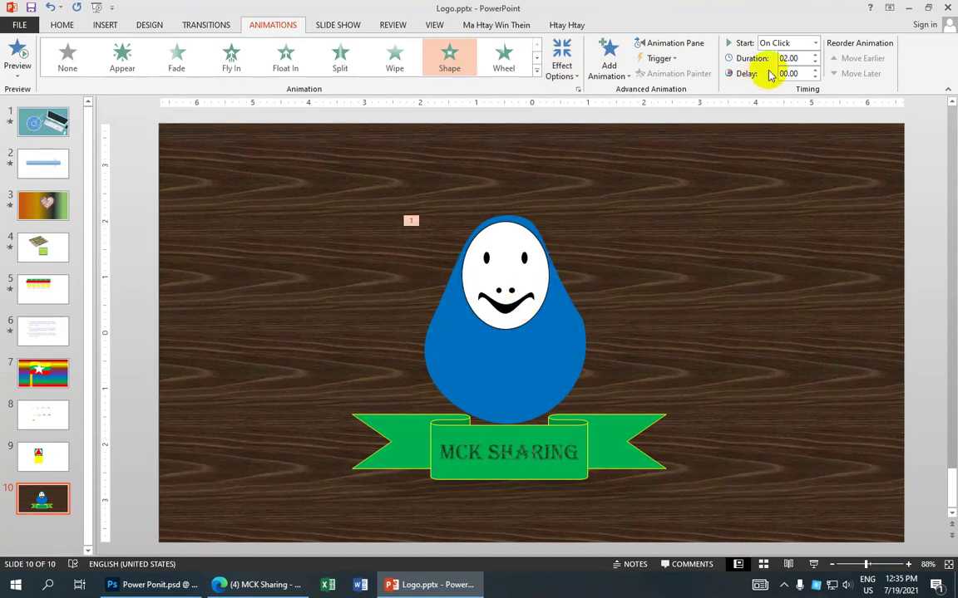
{"action": "left_click", "coordinate": [814, 56]}
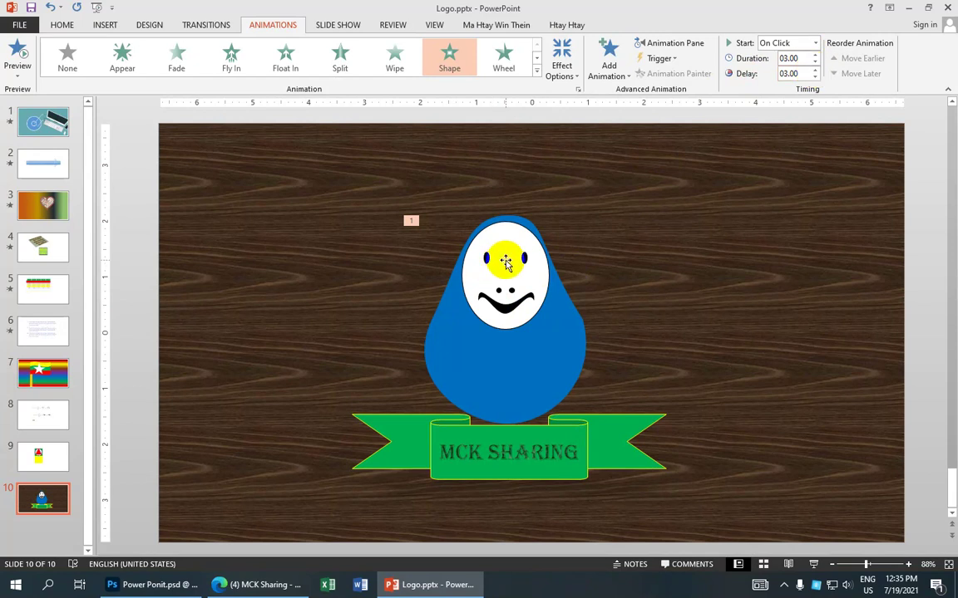
- Give the eyes a Split entrance with 02.00 duration and 02.00 delay
{"action": "left_click", "coordinate": [505, 261]}
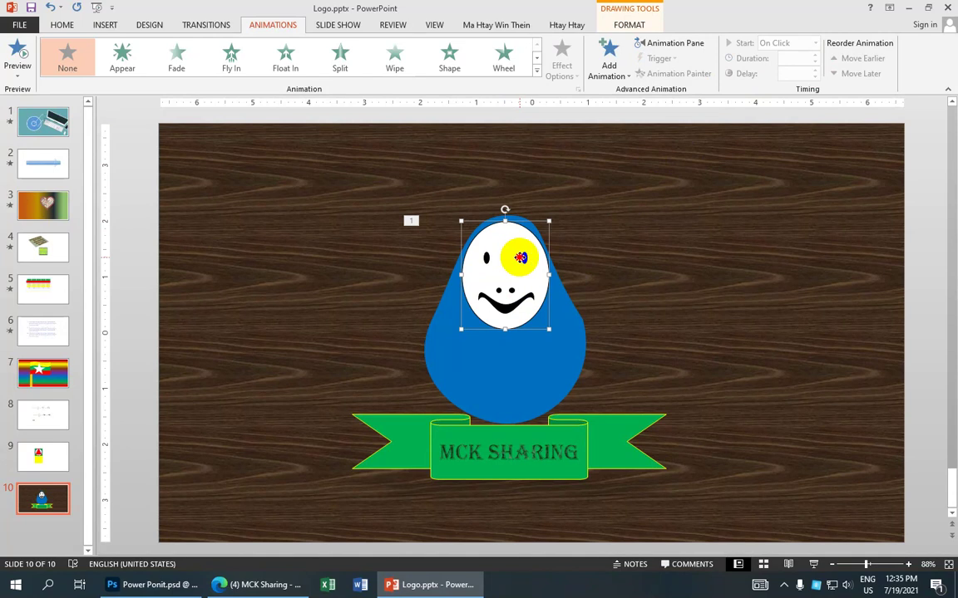
{"action": "left_click", "coordinate": [522, 259]}
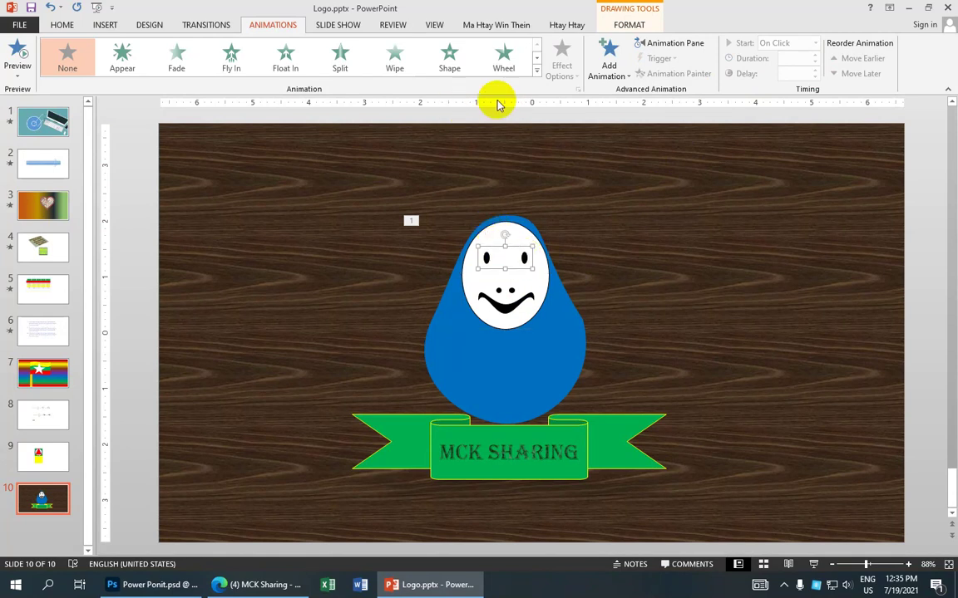
{"action": "left_click", "coordinate": [536, 74]}
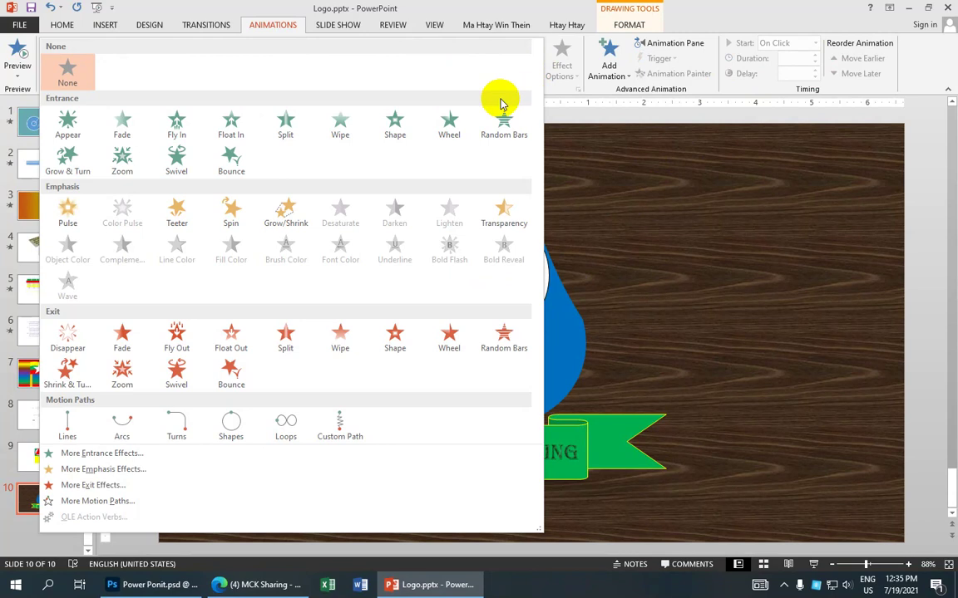
{"action": "left_click", "coordinate": [291, 125]}
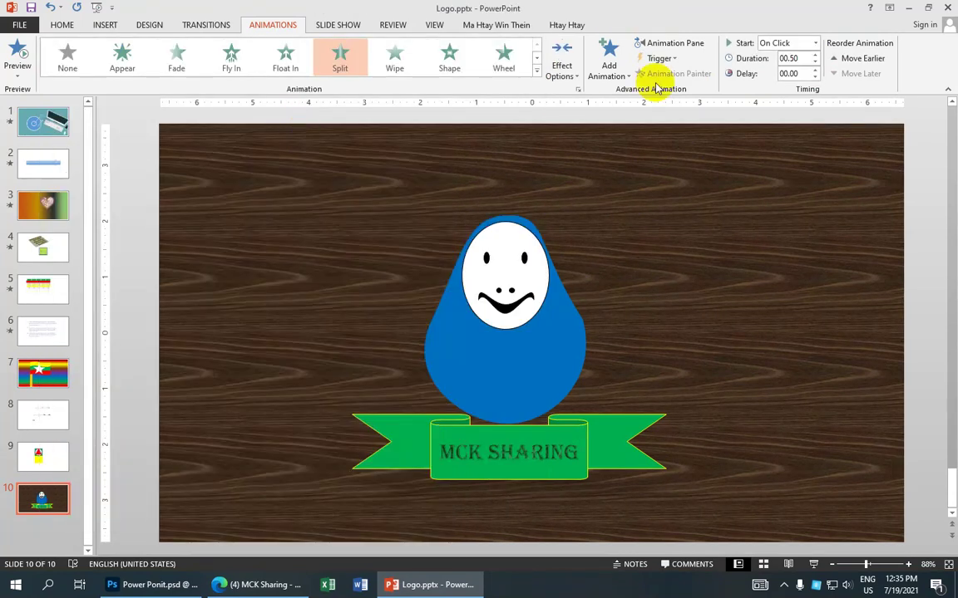
{"action": "left_click", "coordinate": [813, 55]}
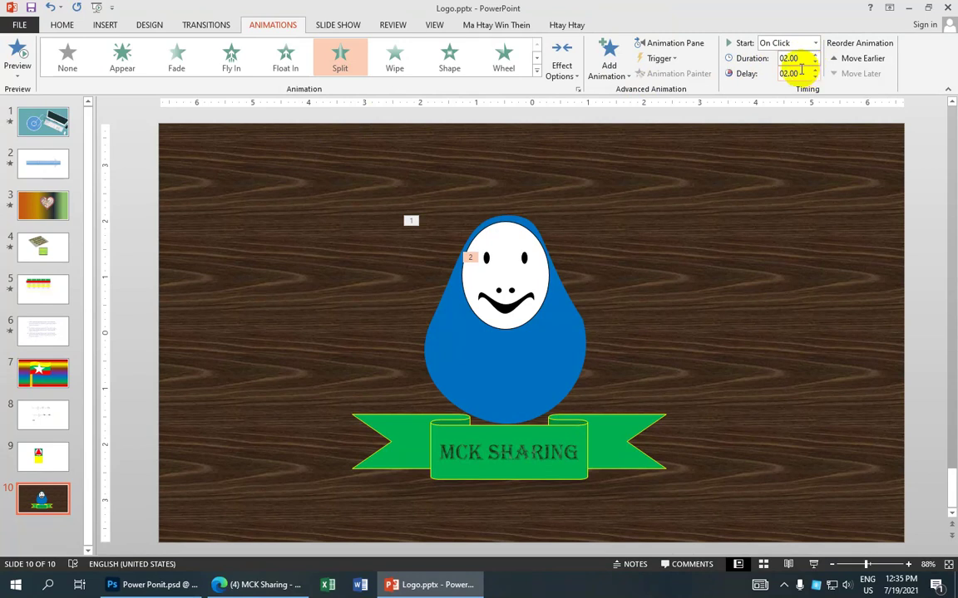
- Give the white face oval a Swivel entrance with 03.00 duration and 03.00 delay
{"action": "left_click", "coordinate": [537, 309]}
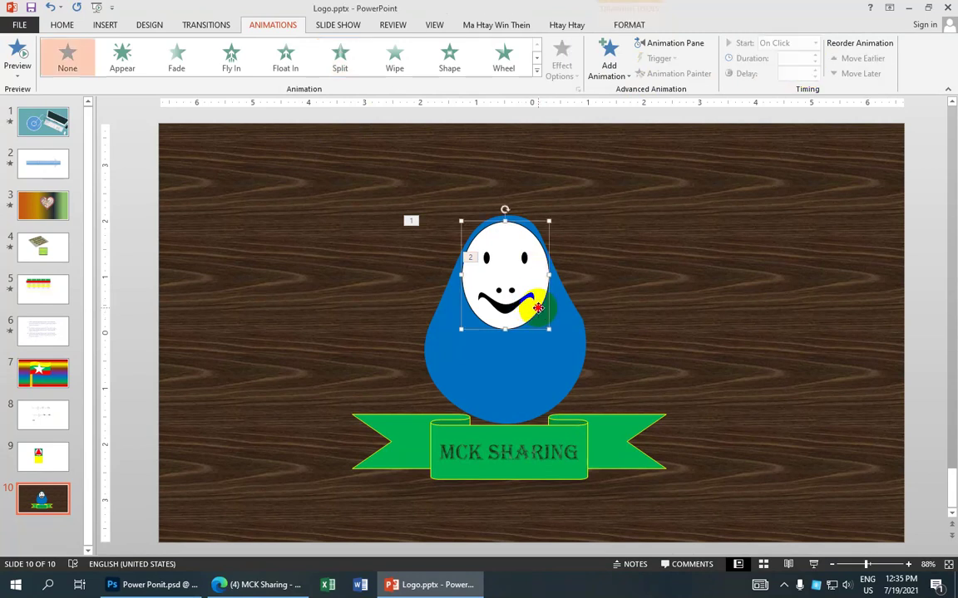
{"action": "left_click", "coordinate": [537, 73]}
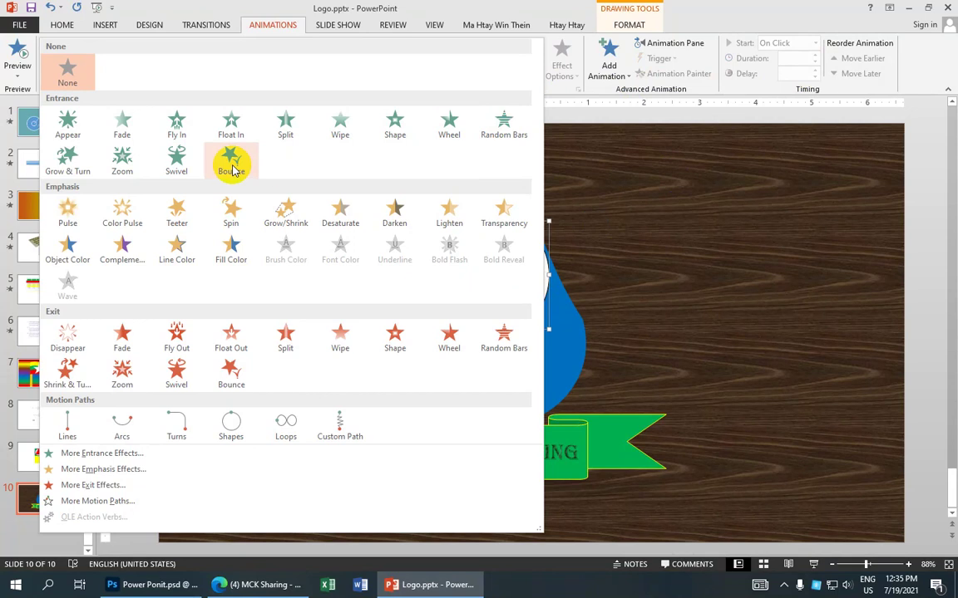
{"action": "left_click", "coordinate": [173, 163]}
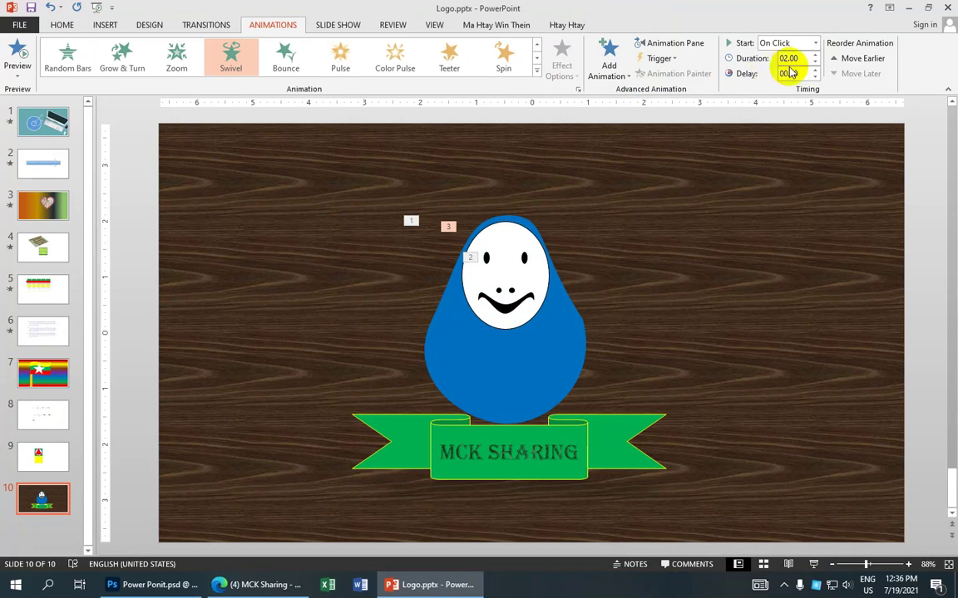
{"action": "left_click", "coordinate": [815, 58]}
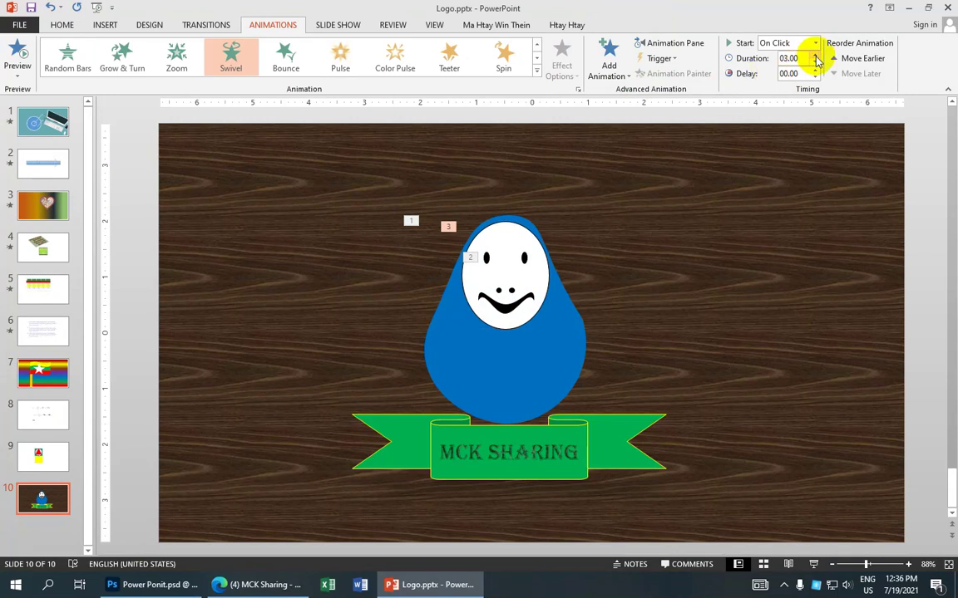
{"action": "left_click", "coordinate": [815, 63]}
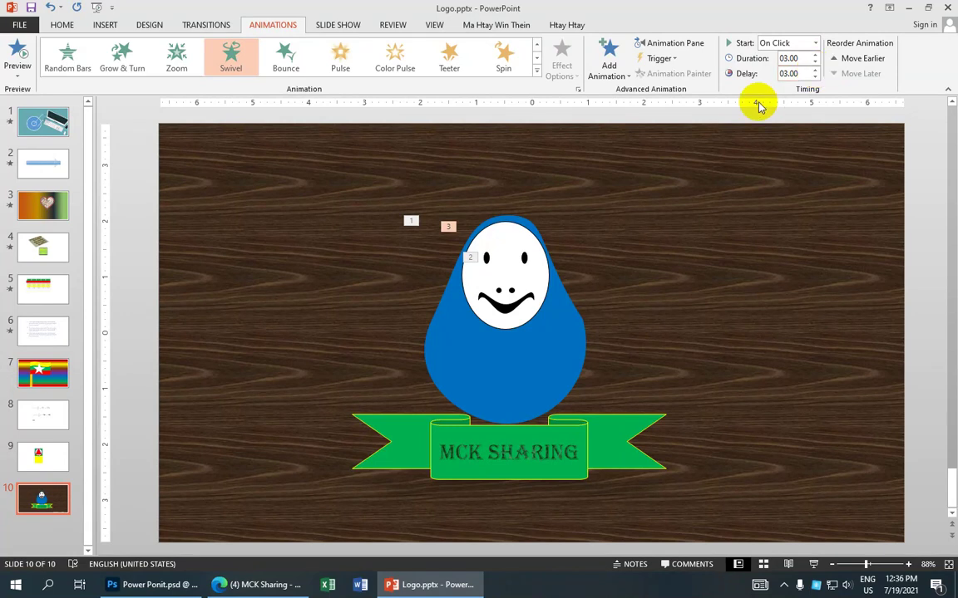
{"action": "left_click", "coordinate": [508, 291]}
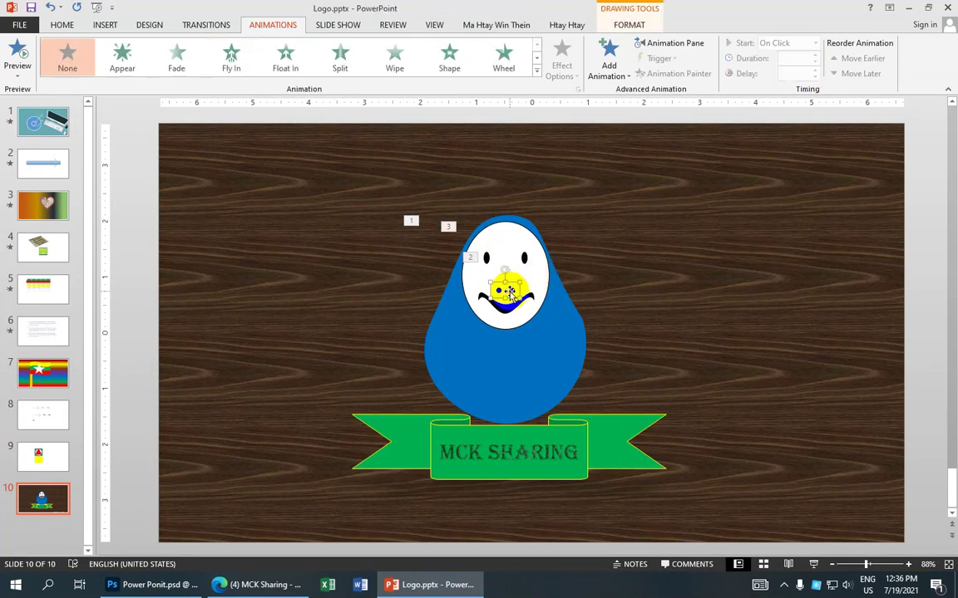
- Give the smile a Wheel entrance with 2 spokes at 02.00 duration
{"action": "left_click", "coordinate": [537, 73]}
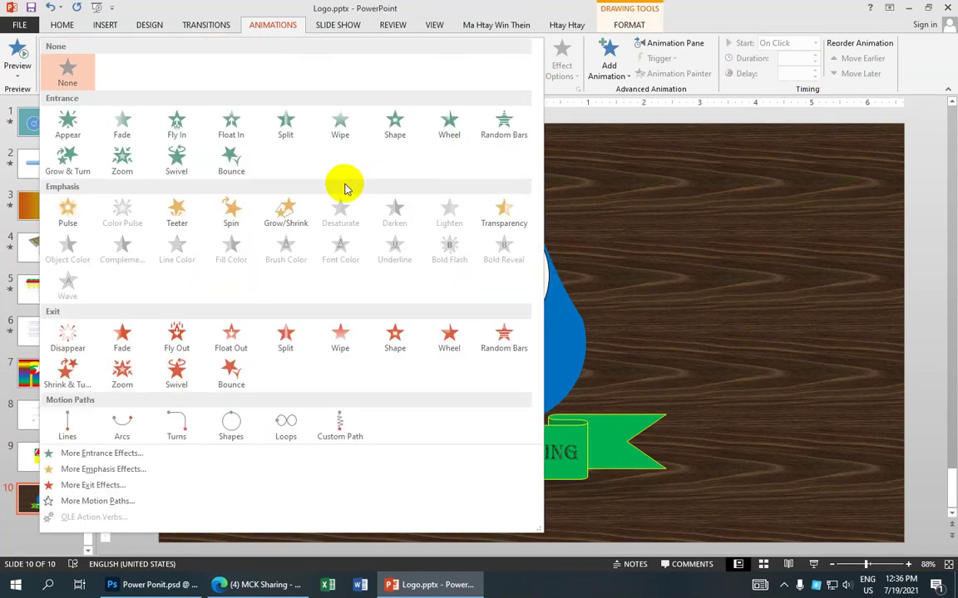
{"action": "left_click", "coordinate": [83, 136]}
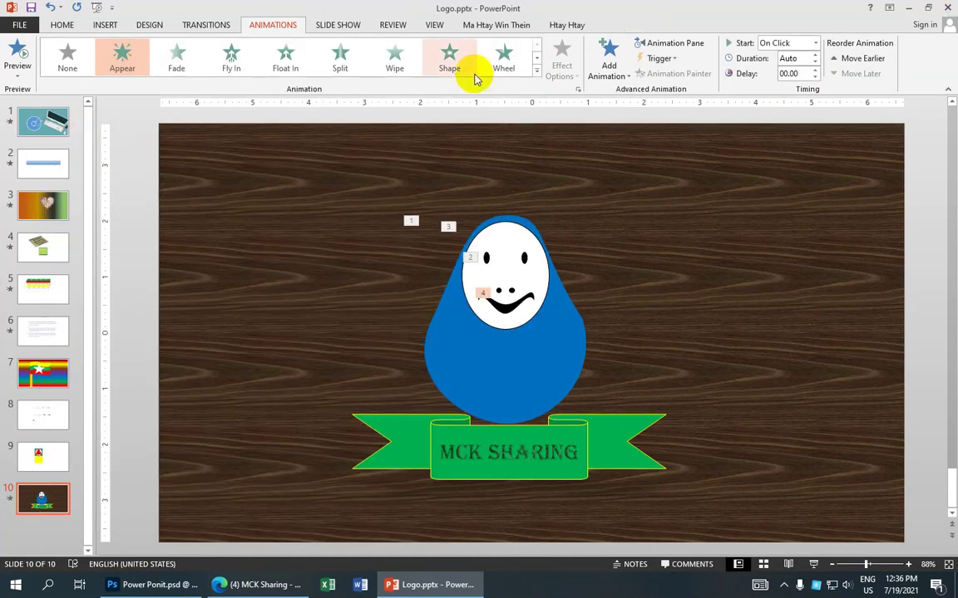
{"action": "left_click", "coordinate": [502, 69]}
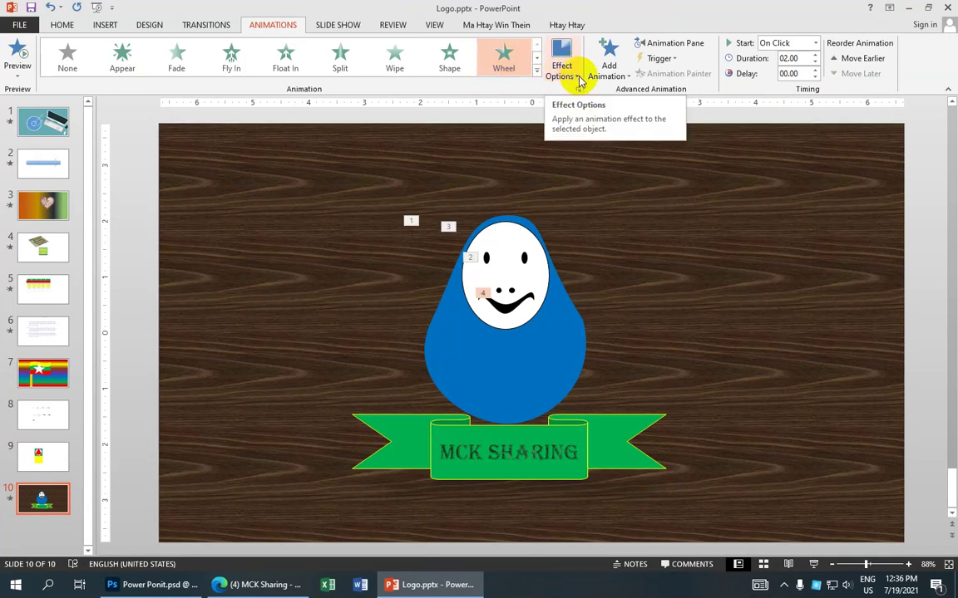
{"action": "left_click", "coordinate": [579, 81]}
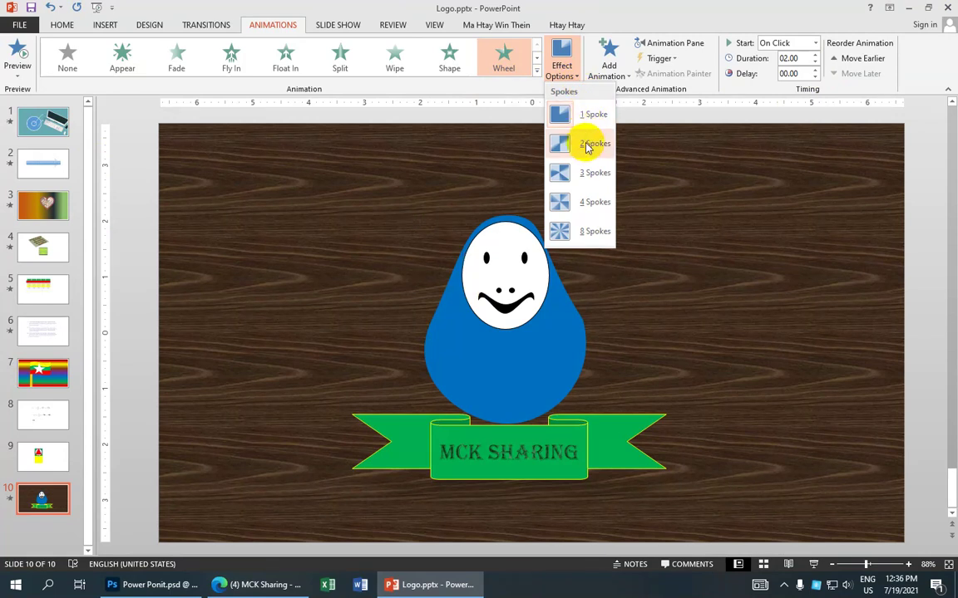
{"action": "left_click", "coordinate": [597, 203]}
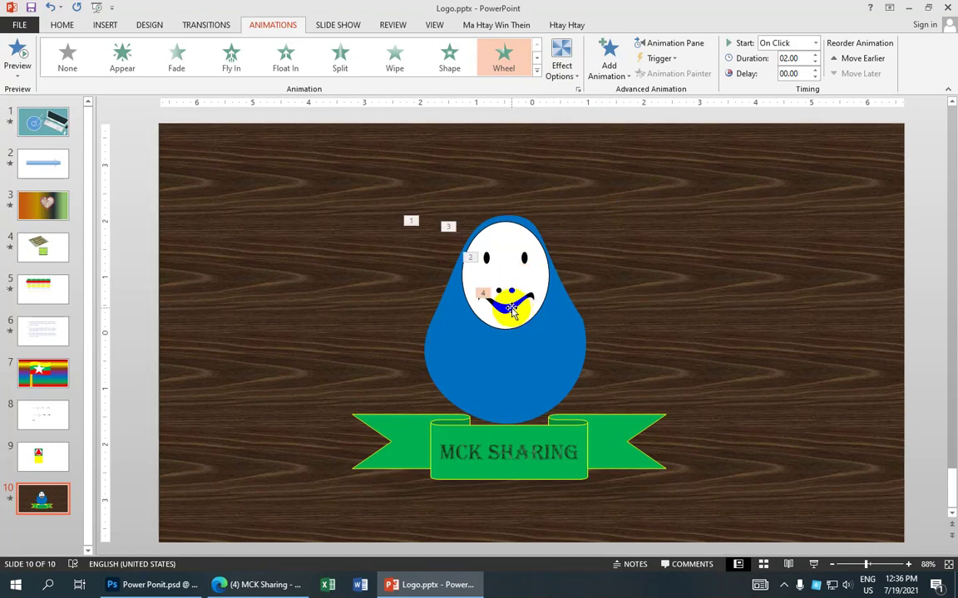
{"action": "left_click_drag", "start_coordinate": [512, 312], "coordinate": [506, 308]}
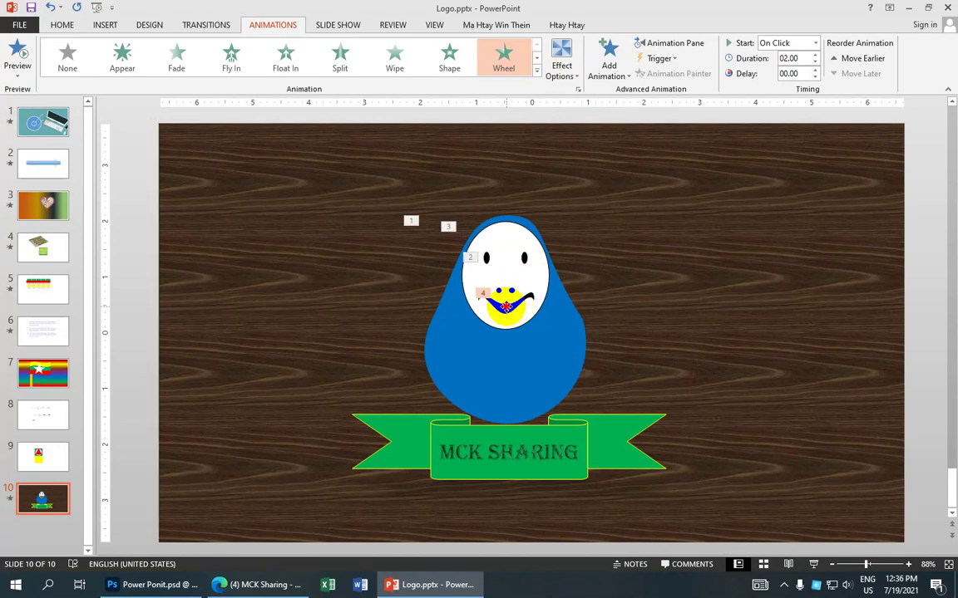
{"action": "left_click", "coordinate": [505, 307]}
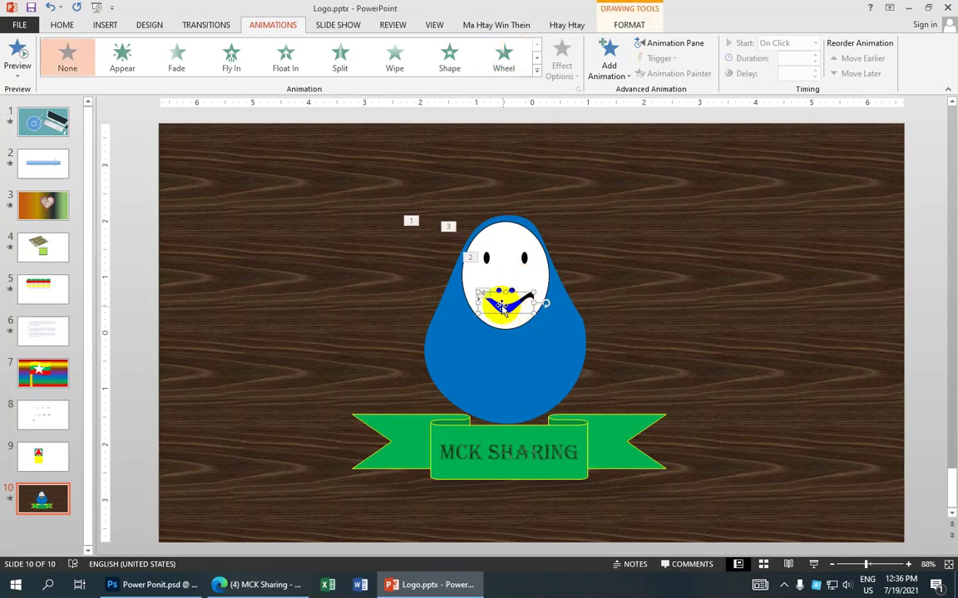
- Give the mouth shape a Fly In entrance with 02.00 duration and 02.00 delay
{"action": "left_click", "coordinate": [536, 77]}
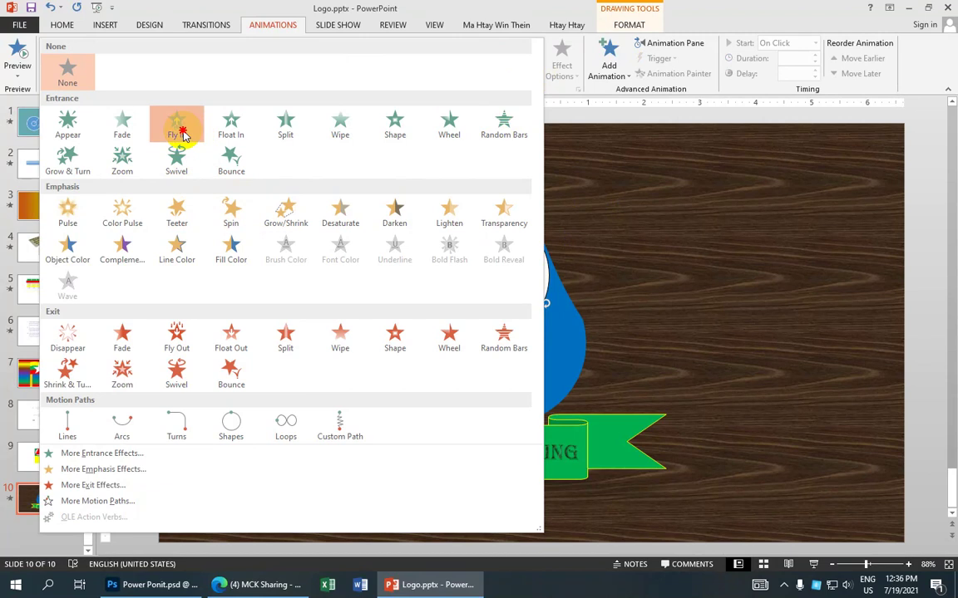
{"action": "left_click", "coordinate": [177, 129]}
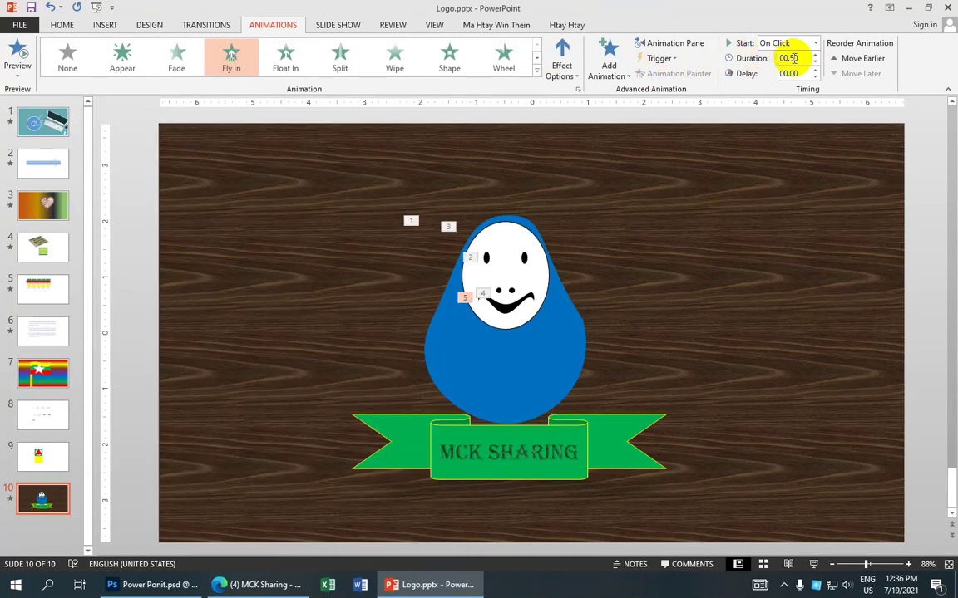
{"action": "left_click", "coordinate": [814, 55]}
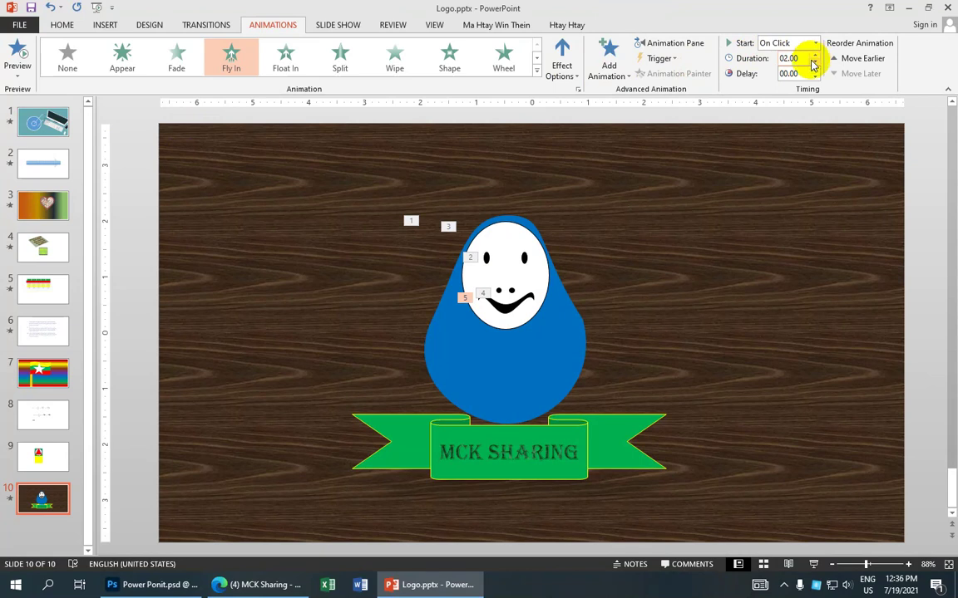
{"action": "left_click", "coordinate": [815, 71]}
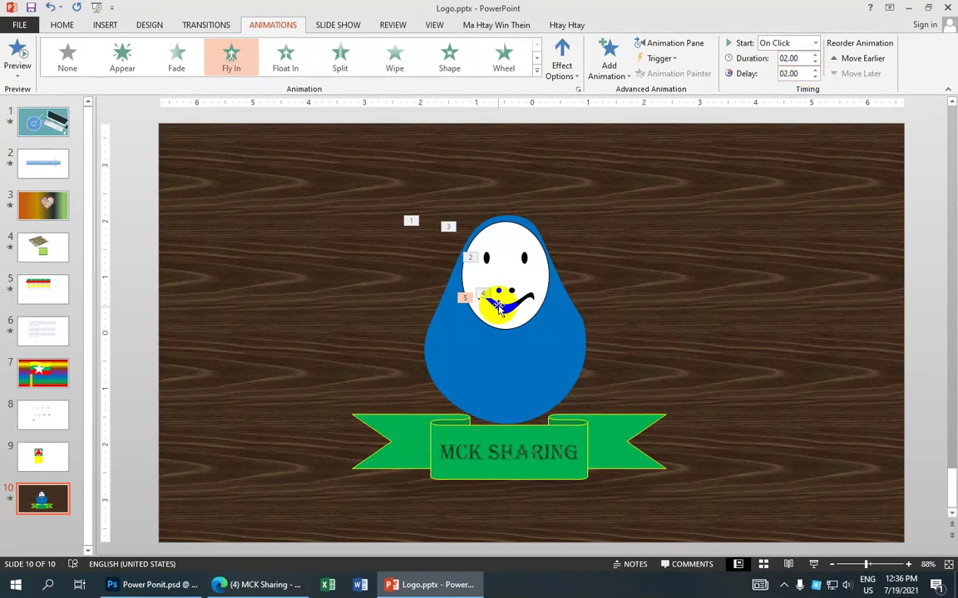
- Add a Spinner entrance on top from More Entrance Effects
{"action": "left_click", "coordinate": [608, 85]}
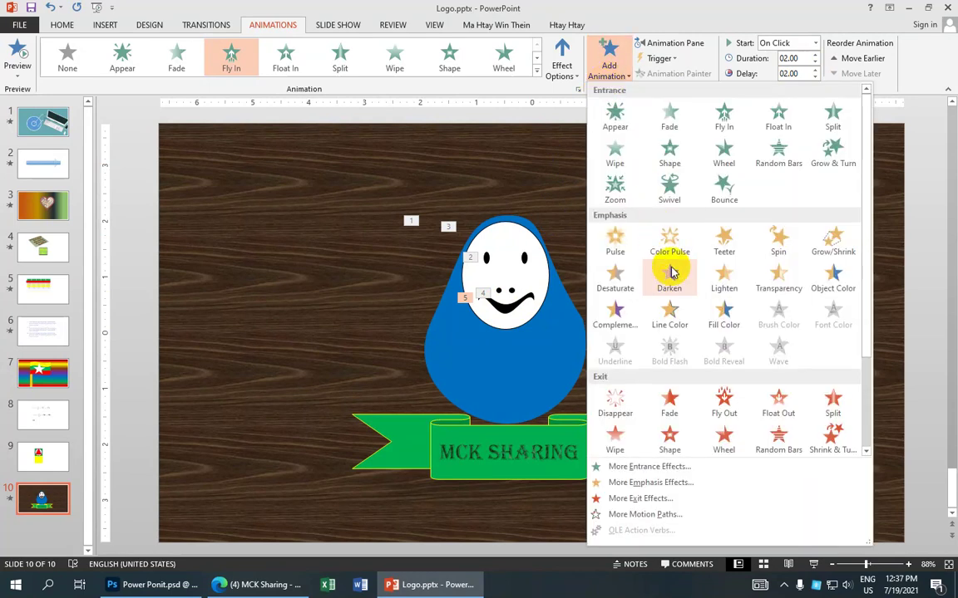
{"action": "left_click", "coordinate": [665, 467]}
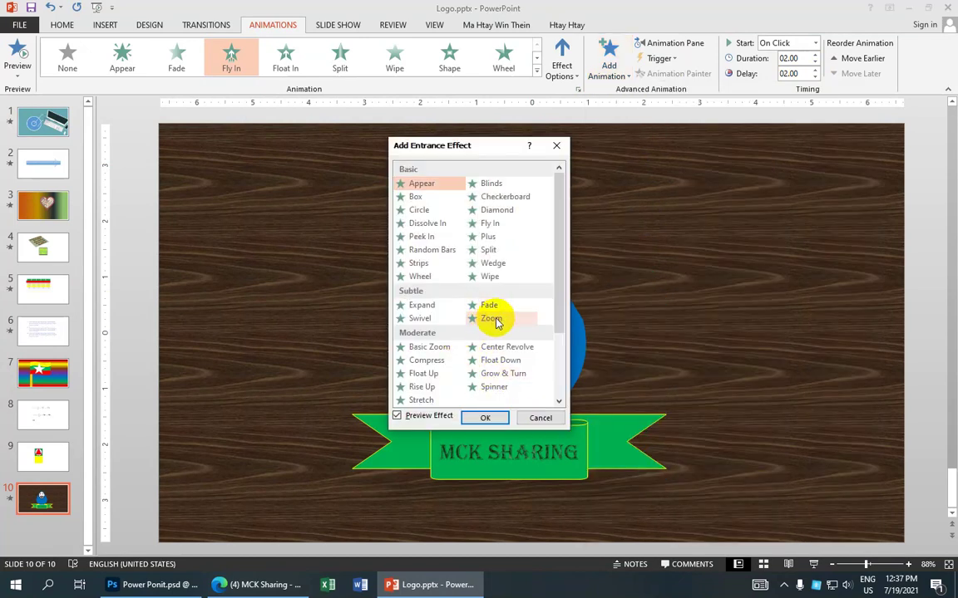
{"action": "left_click", "coordinate": [434, 388]}
{"action": "left_click", "coordinate": [490, 387]}
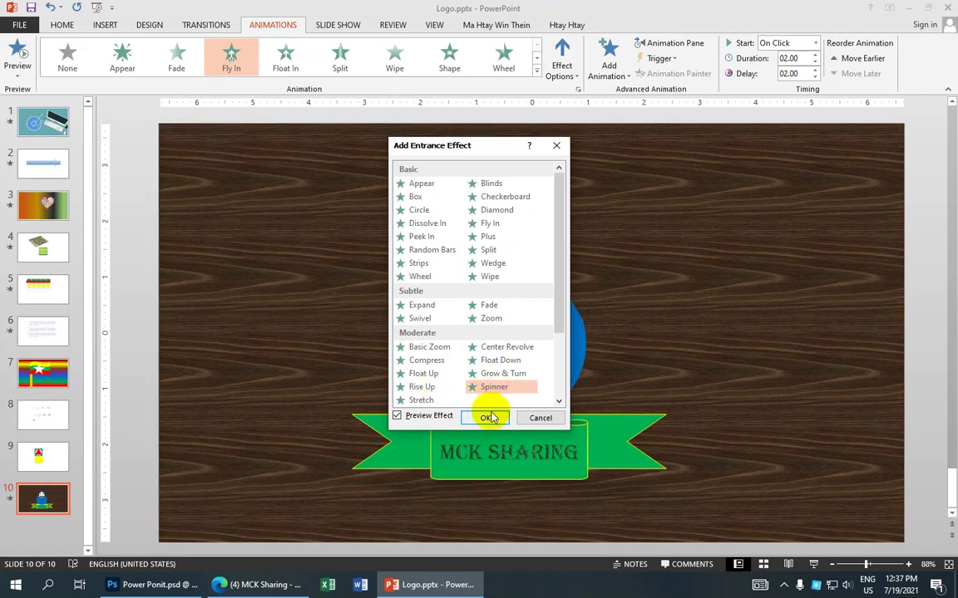
{"action": "left_click", "coordinate": [486, 419]}
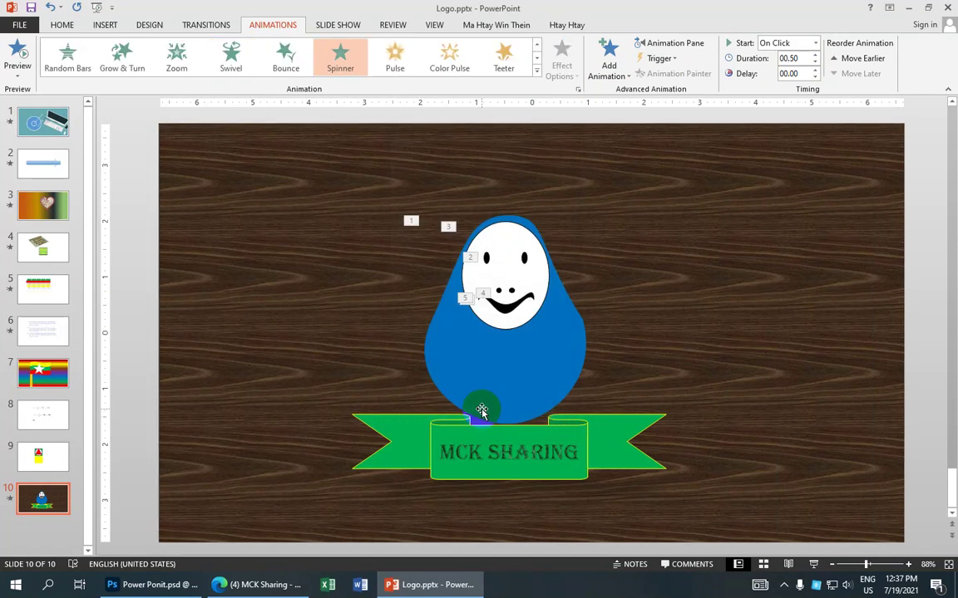
- Give the green MCK SHARING banner a Random Bars entrance, 02.00 duration and 02.00 delay
{"action": "left_click", "coordinate": [581, 456]}
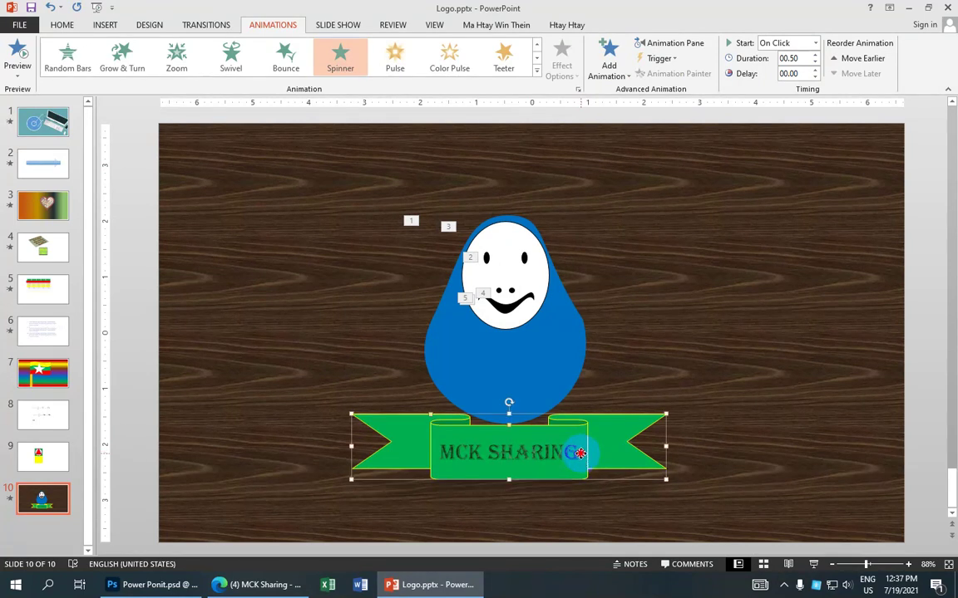
{"action": "left_click", "coordinate": [538, 75]}
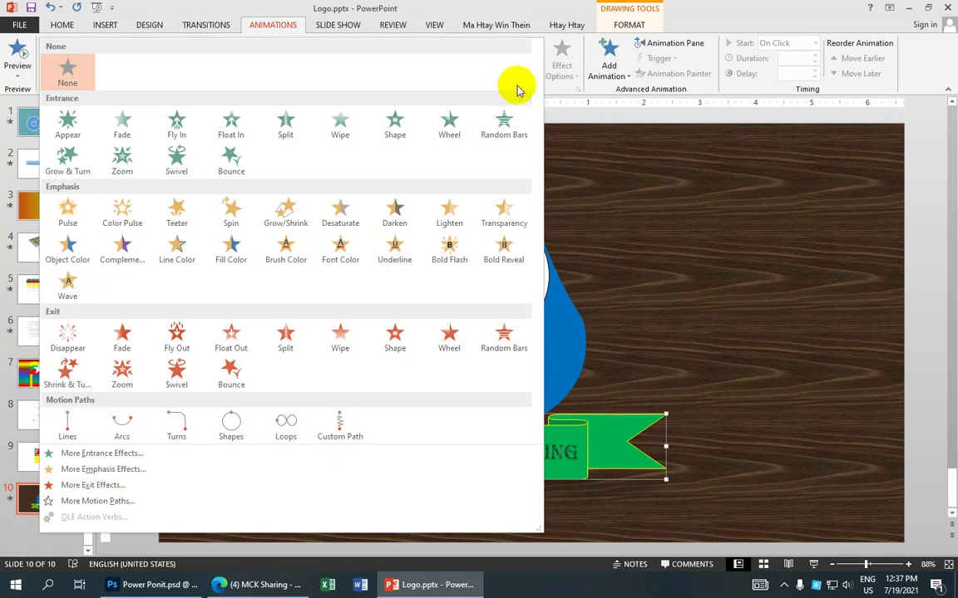
{"action": "left_click", "coordinate": [506, 129]}
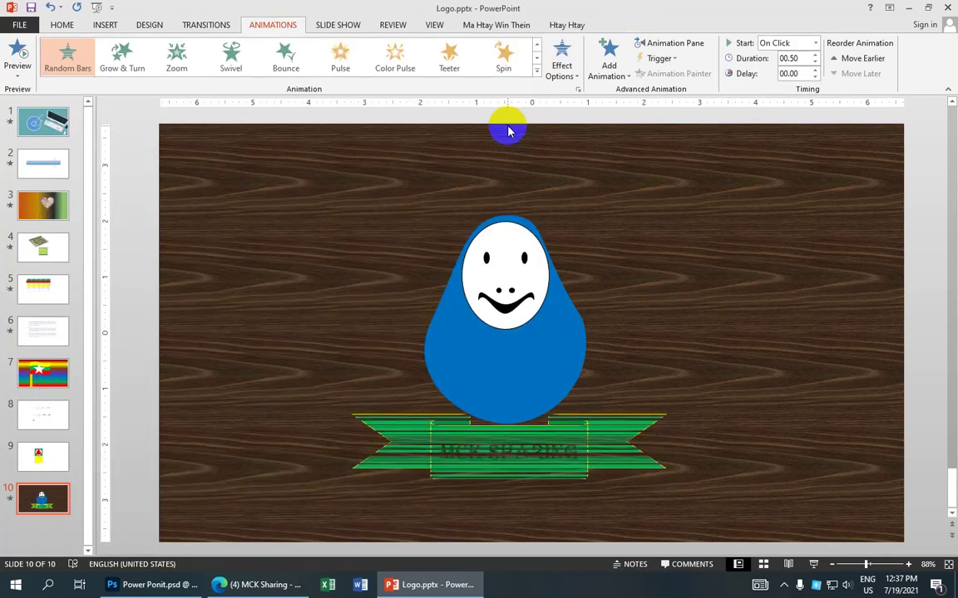
{"action": "left_click", "coordinate": [814, 55]}
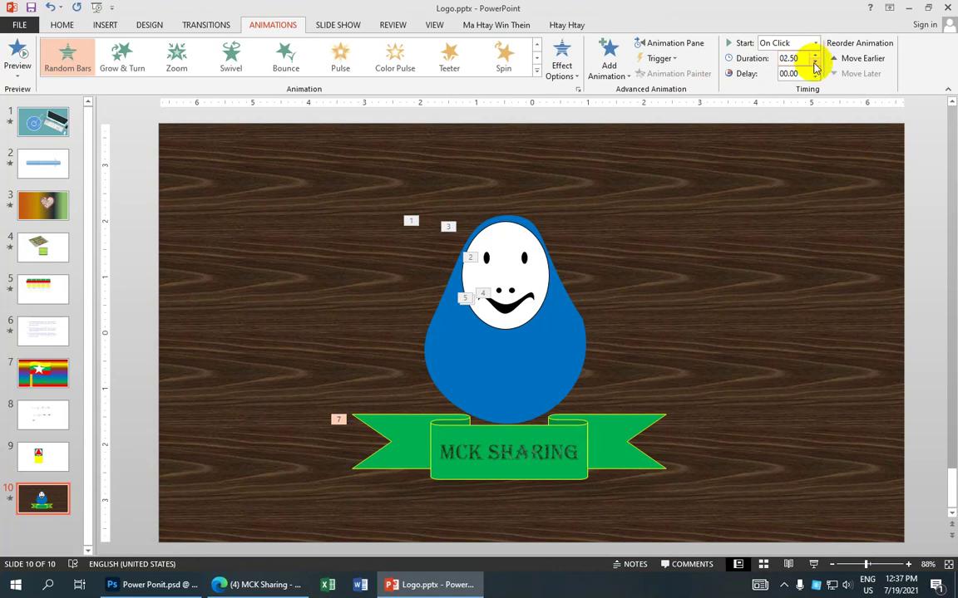
{"action": "left_click", "coordinate": [813, 60]}
{"action": "left_click", "coordinate": [814, 69]}
{"action": "type", "text": "02"}
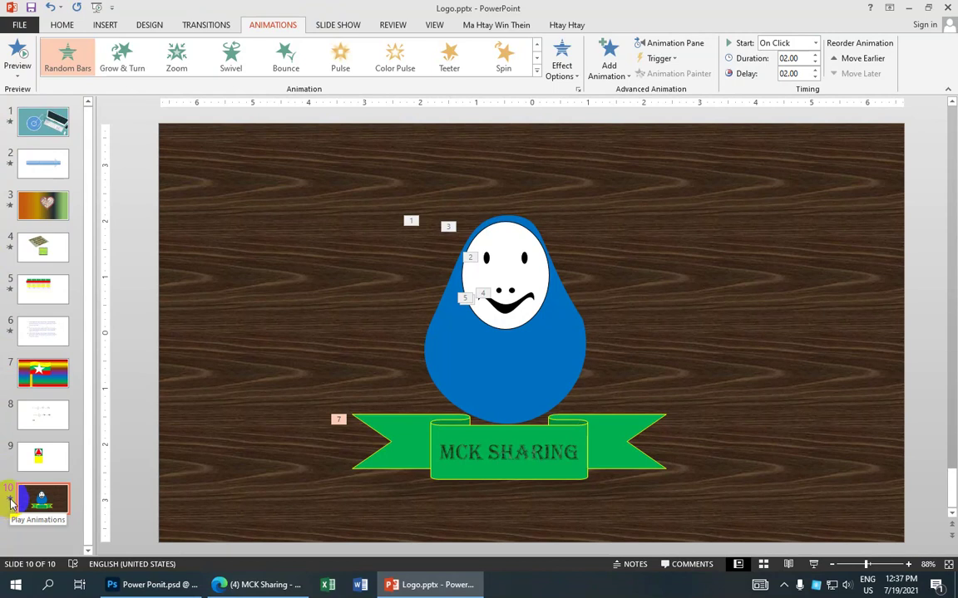
{"action": "left_click", "coordinate": [11, 503]}
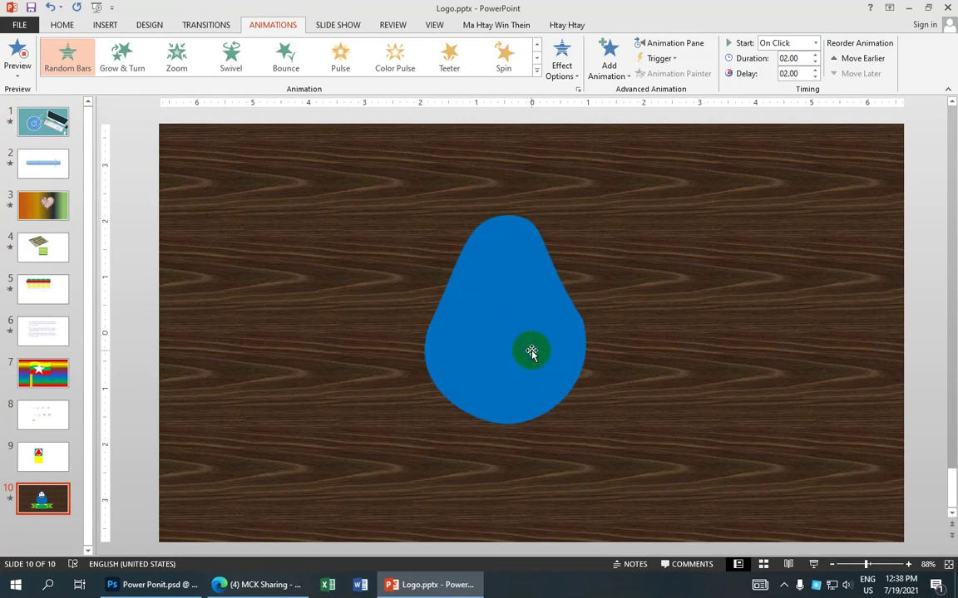
{"action": "mouse_move", "coordinate": [531, 352]}
{"action": "left_mouse_down"}
{"action": "mouse_move", "coordinate": [500, 282]}
{"action": "mouse_move", "coordinate": [475, 321]}
{"action": "mouse_move", "coordinate": [501, 349]}
{"action": "left_mouse_up"}
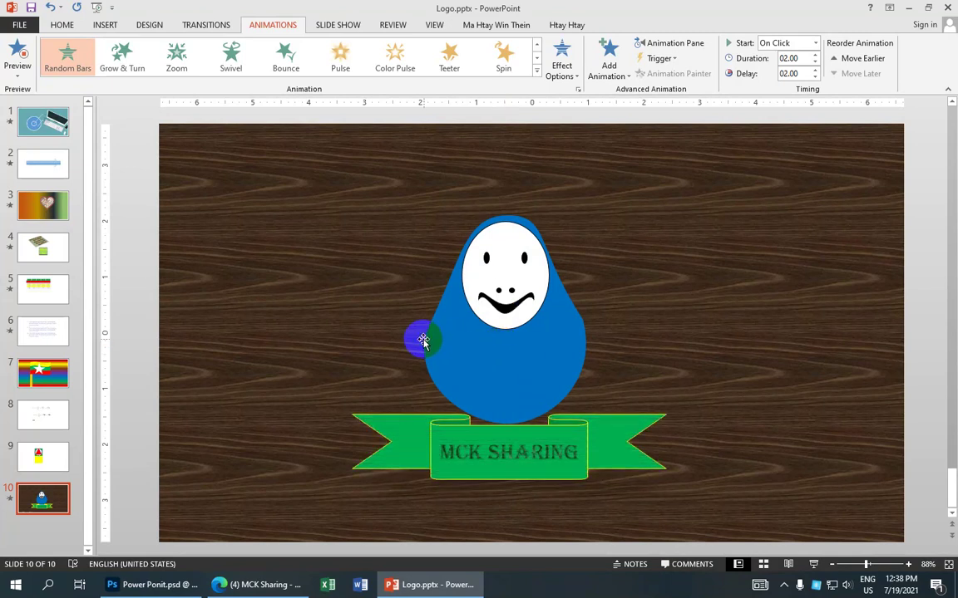
- Go back to slide 1 and preview its animations
{"action": "scroll", "coordinate": [418, 339], "scroll_direction": "up", "scroll_amount": 1}
{"action": "scroll", "coordinate": [407, 345], "scroll_direction": "up", "scroll_amount": 1}
{"action": "scroll", "coordinate": [392, 349], "scroll_direction": "up", "scroll_amount": 1}
{"action": "scroll", "coordinate": [392, 348], "scroll_direction": "up", "scroll_amount": 1}
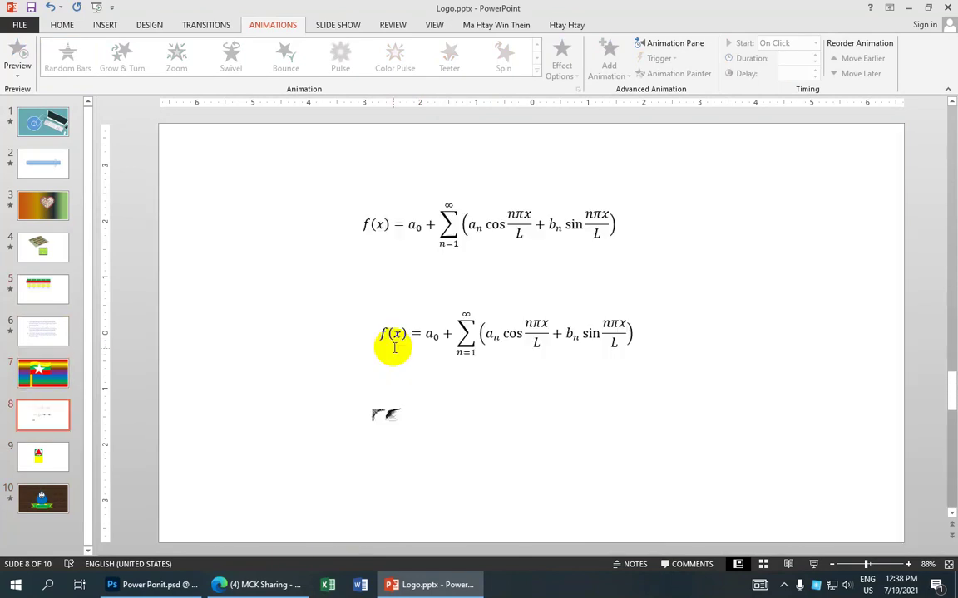
{"action": "scroll", "coordinate": [250, 307], "scroll_direction": "up", "scroll_amount": 2}
{"action": "scroll", "coordinate": [166, 232], "scroll_direction": "up", "scroll_amount": 1}
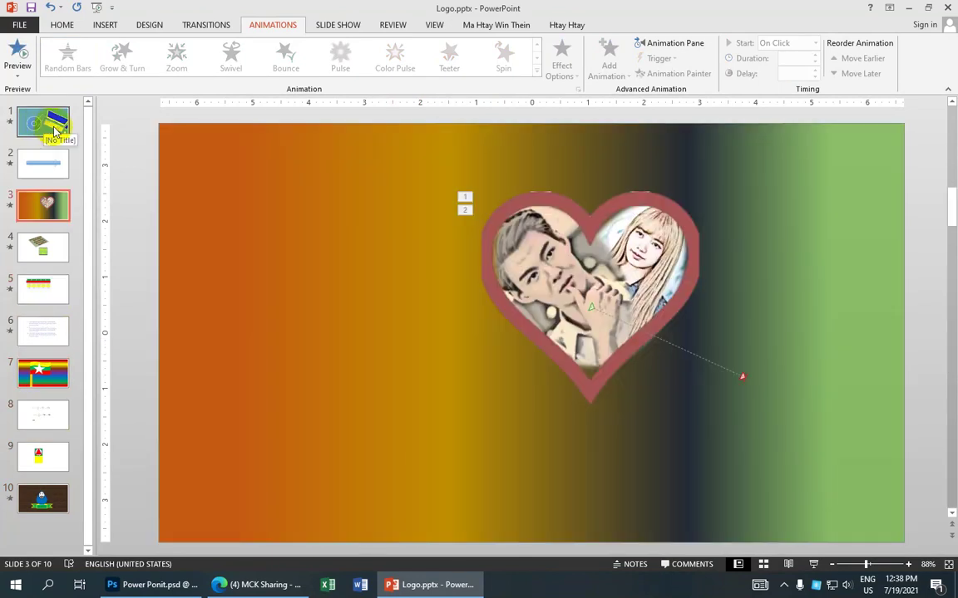
{"action": "left_click", "coordinate": [58, 129]}
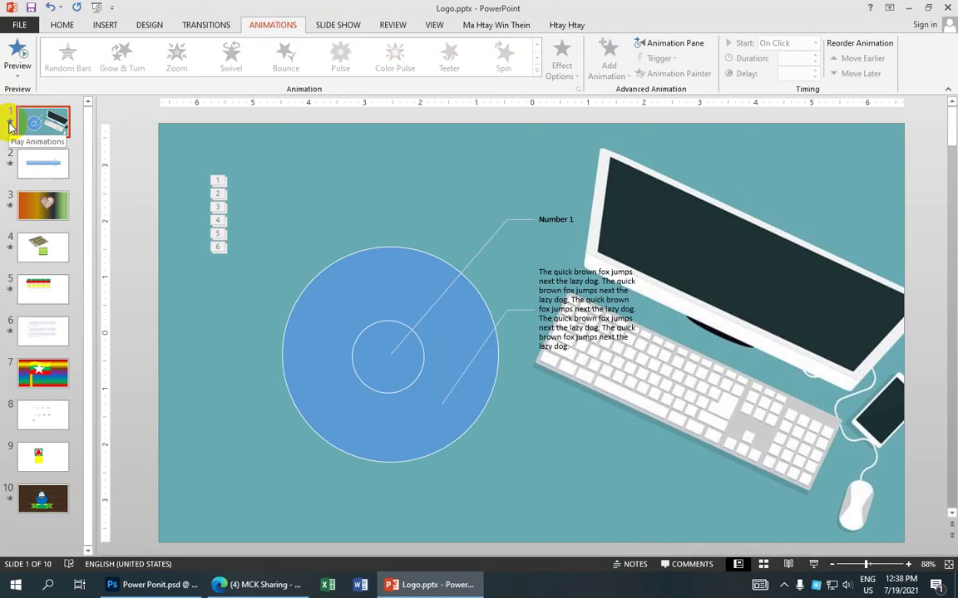
{"action": "left_click", "coordinate": [24, 72]}
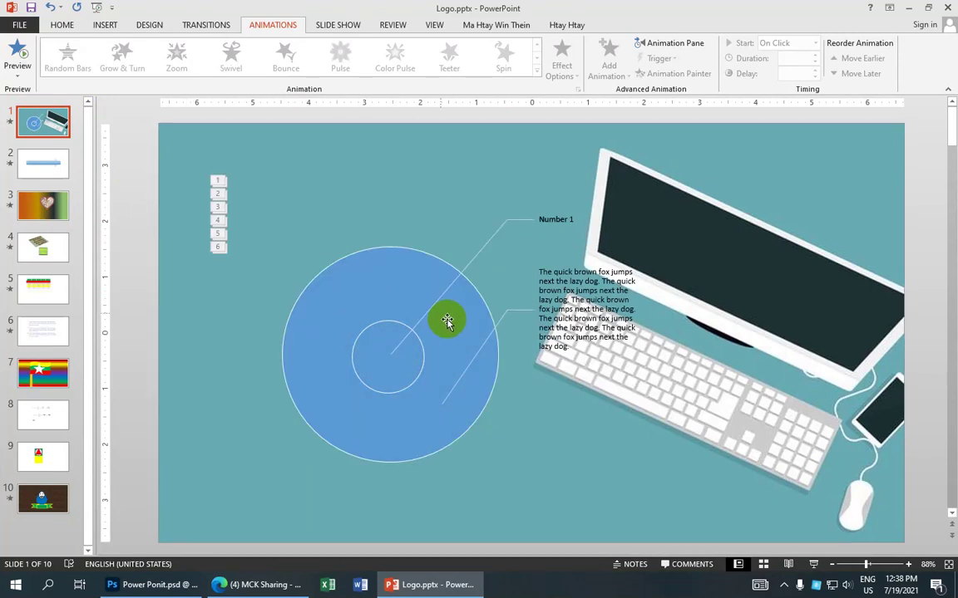
- Replay slide 3's heart animation, then go to slide 7 with the Myanmar flag
{"action": "left_click", "coordinate": [62, 212]}
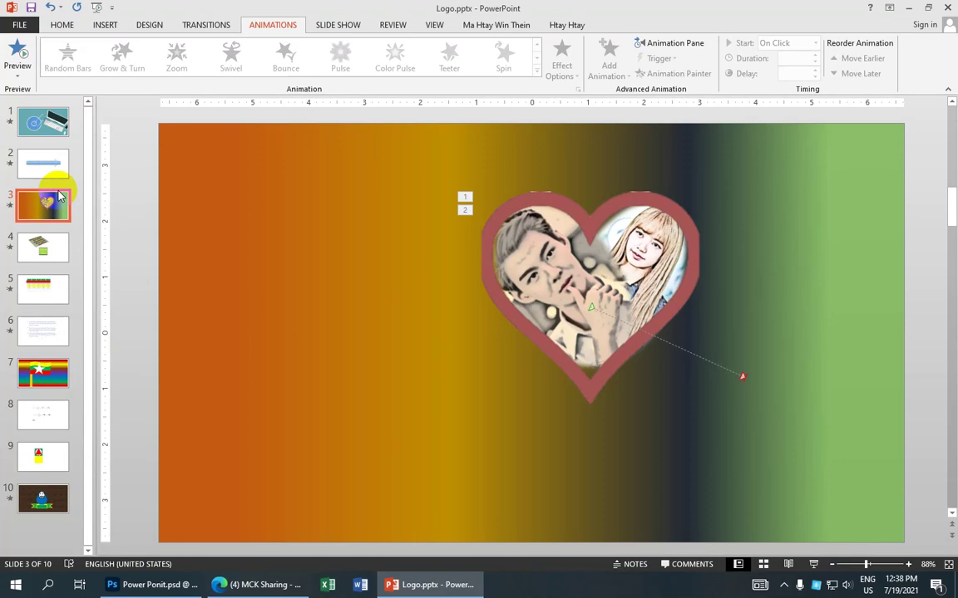
{"action": "left_click", "coordinate": [10, 206]}
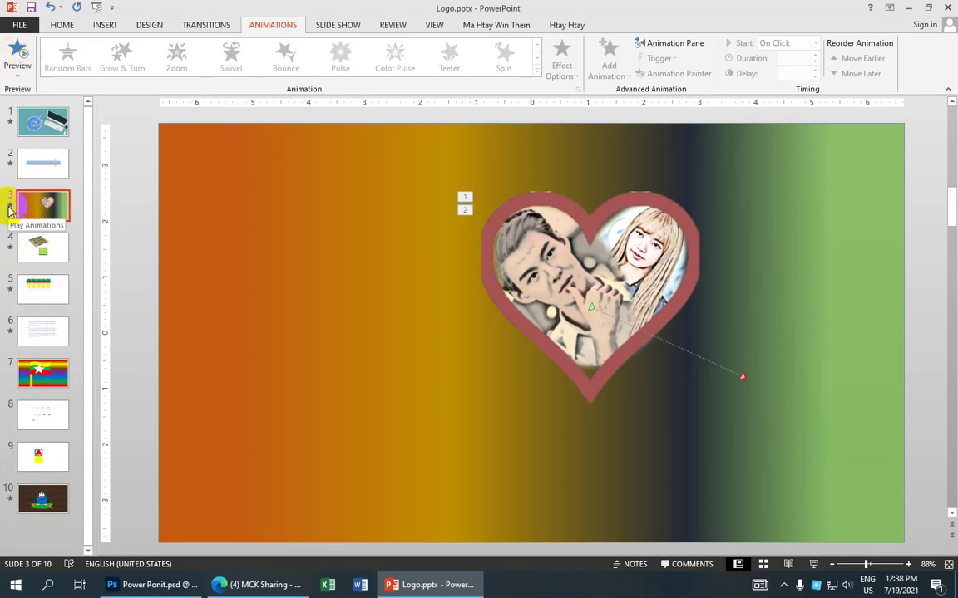
{"action": "left_click", "coordinate": [10, 206]}
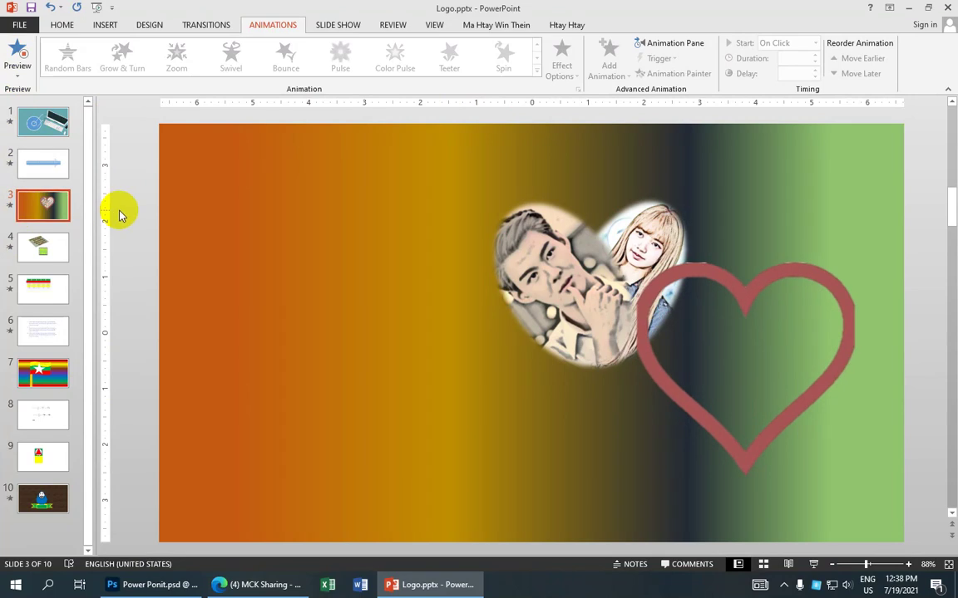
{"action": "left_click", "coordinate": [263, 254]}
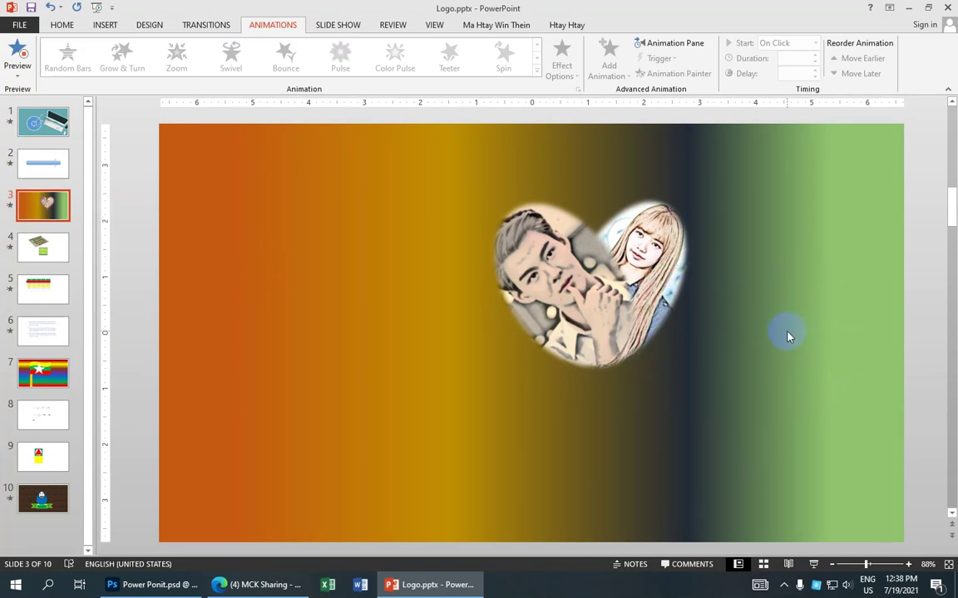
{"action": "left_click", "coordinate": [55, 376]}
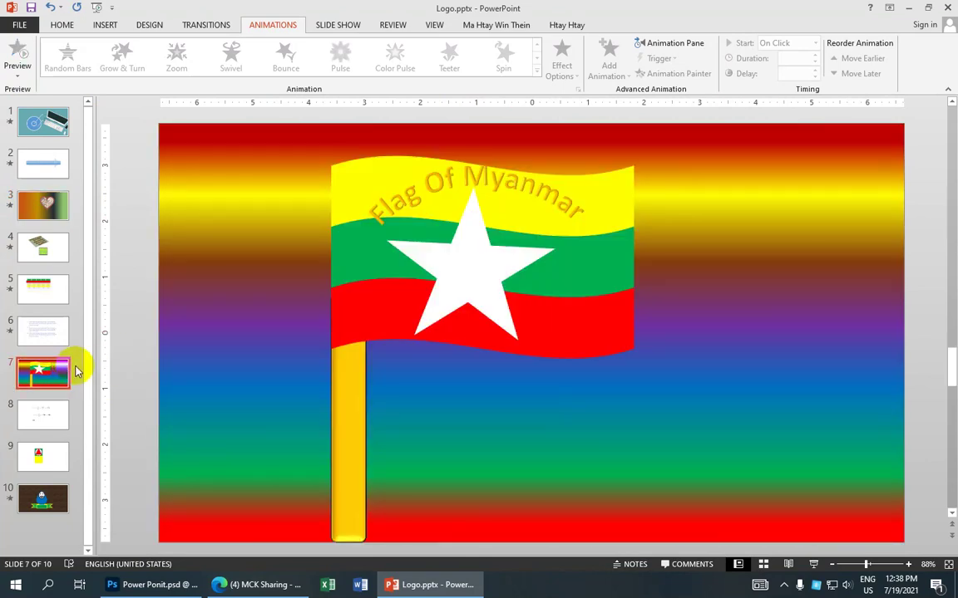
- Give the flag on slide 7 a Shapes oval motion path
{"action": "left_click", "coordinate": [349, 299]}
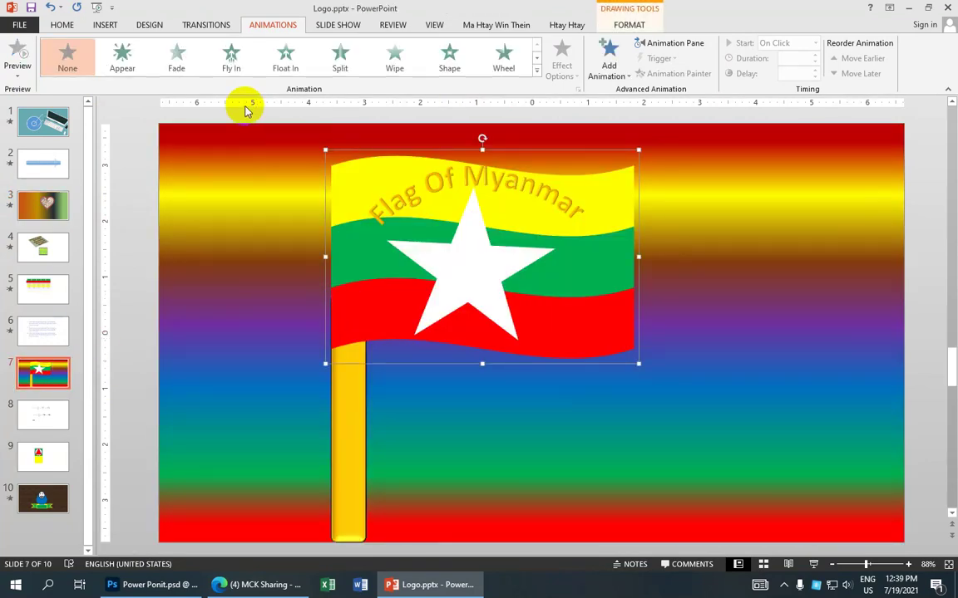
{"action": "left_click", "coordinate": [536, 73]}
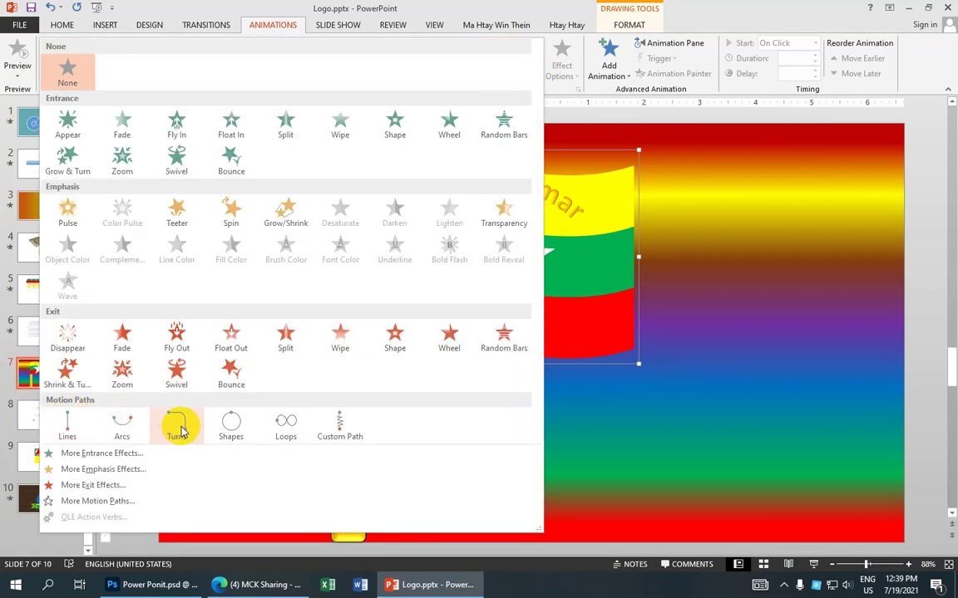
{"action": "left_click", "coordinate": [233, 430]}
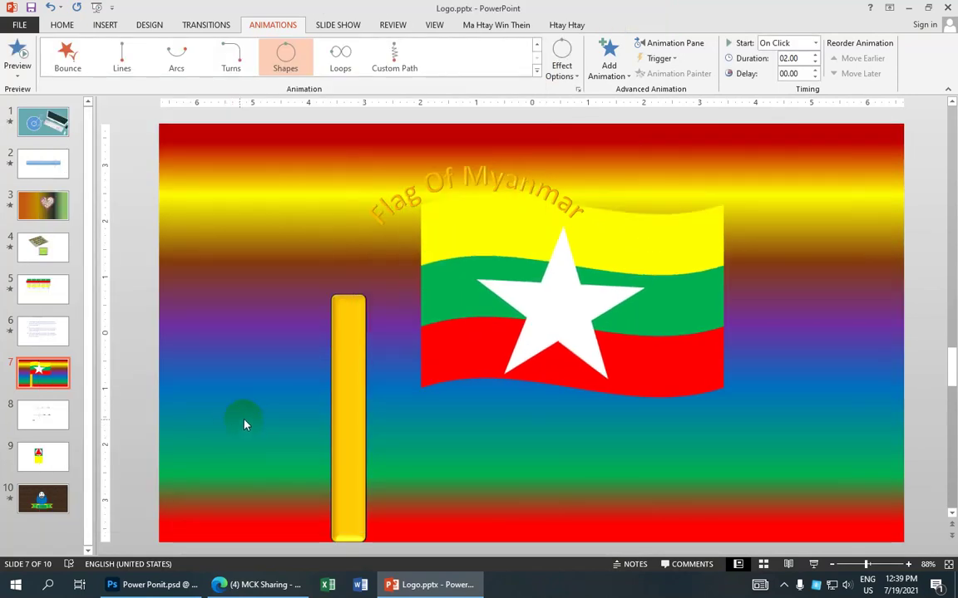
- Reposition the flag's oval motion path to the upper right of the slide
{"action": "left_click", "coordinate": [385, 322]}
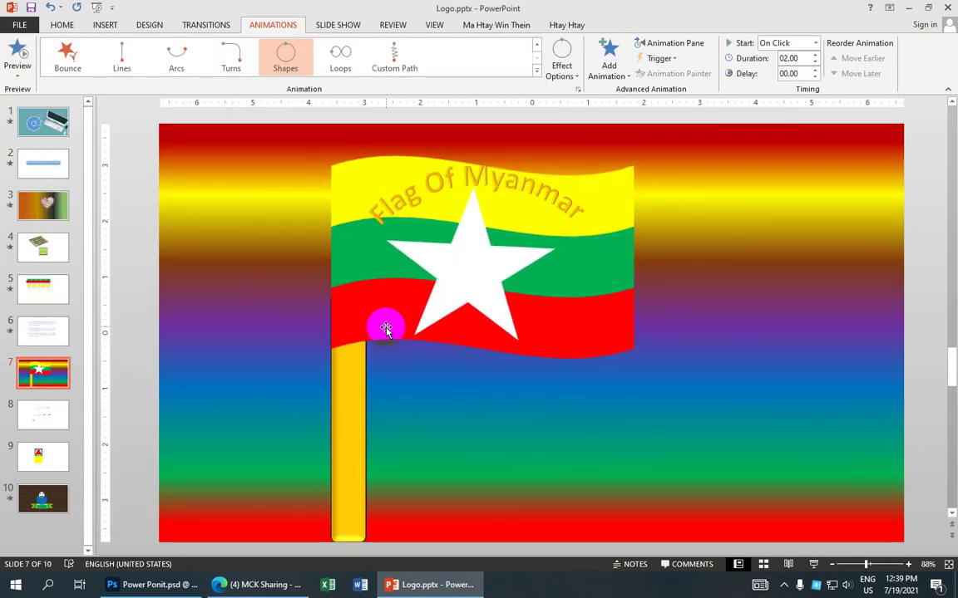
{"action": "left_click", "coordinate": [482, 323]}
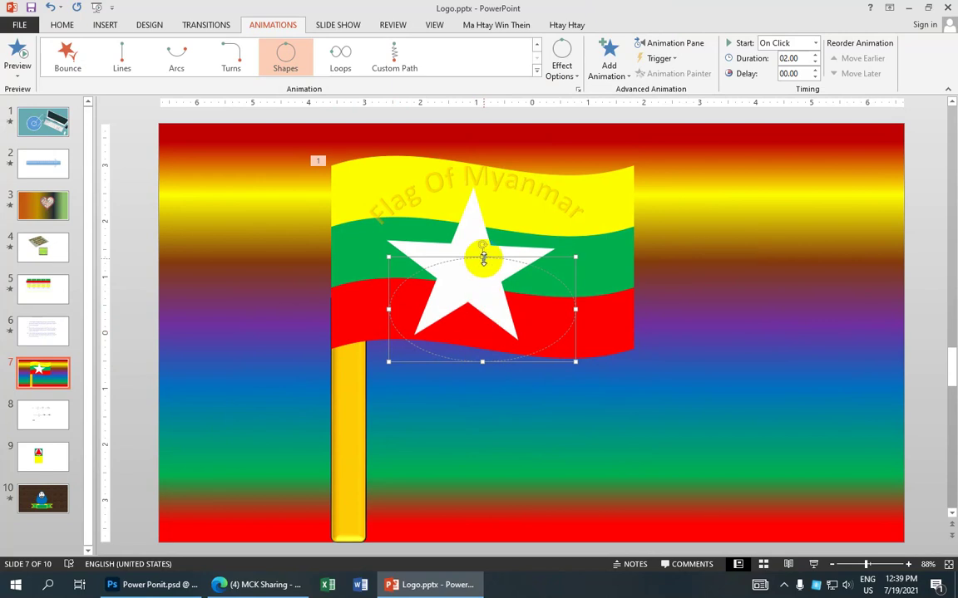
{"action": "mouse_move", "coordinate": [483, 258]}
{"action": "left_mouse_down"}
{"action": "mouse_move", "coordinate": [644, 334]}
{"action": "mouse_move", "coordinate": [667, 368]}
{"action": "left_mouse_up"}
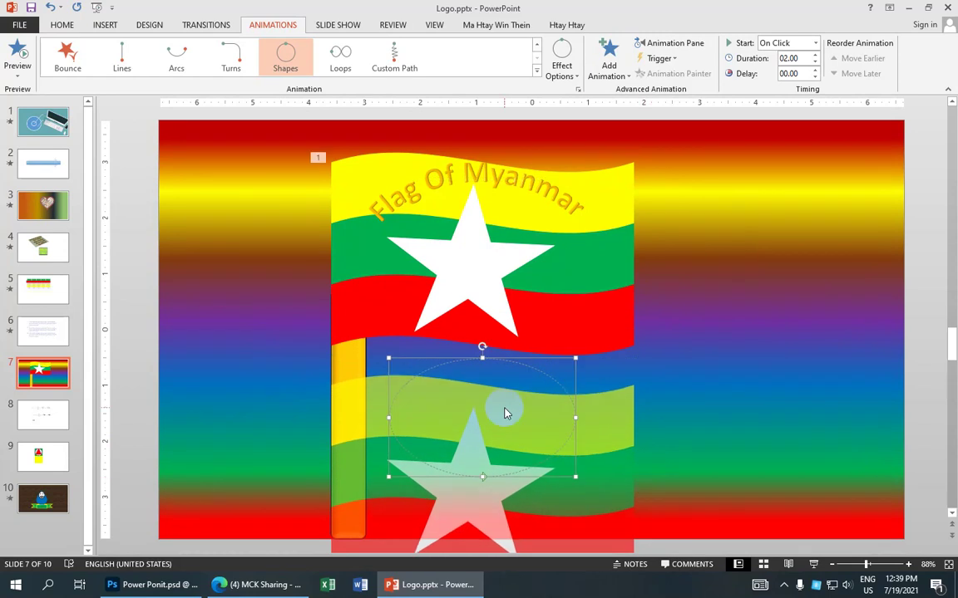
{"action": "left_click", "coordinate": [524, 412]}
{"action": "left_click", "coordinate": [484, 424]}
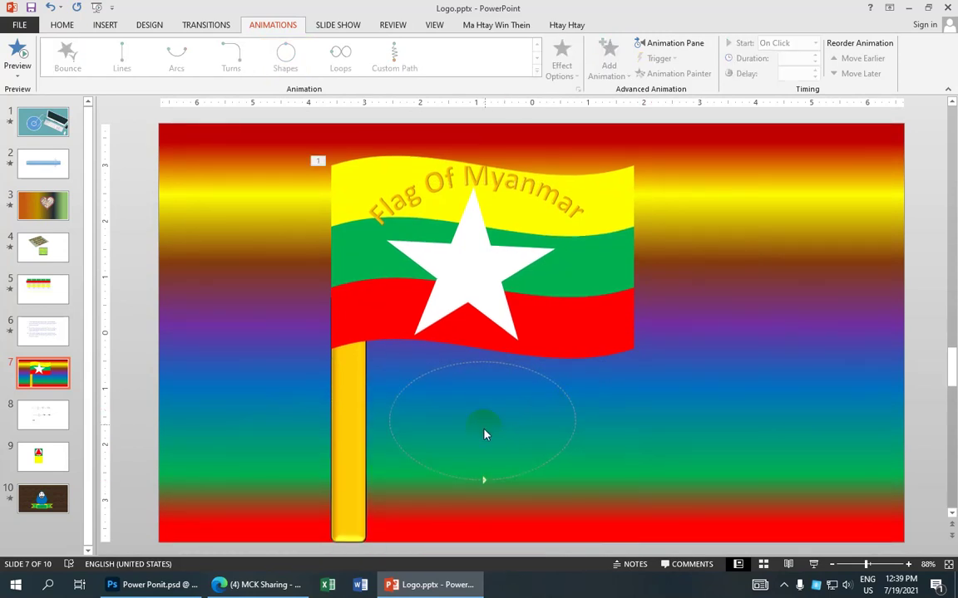
{"action": "left_click", "coordinate": [481, 478]}
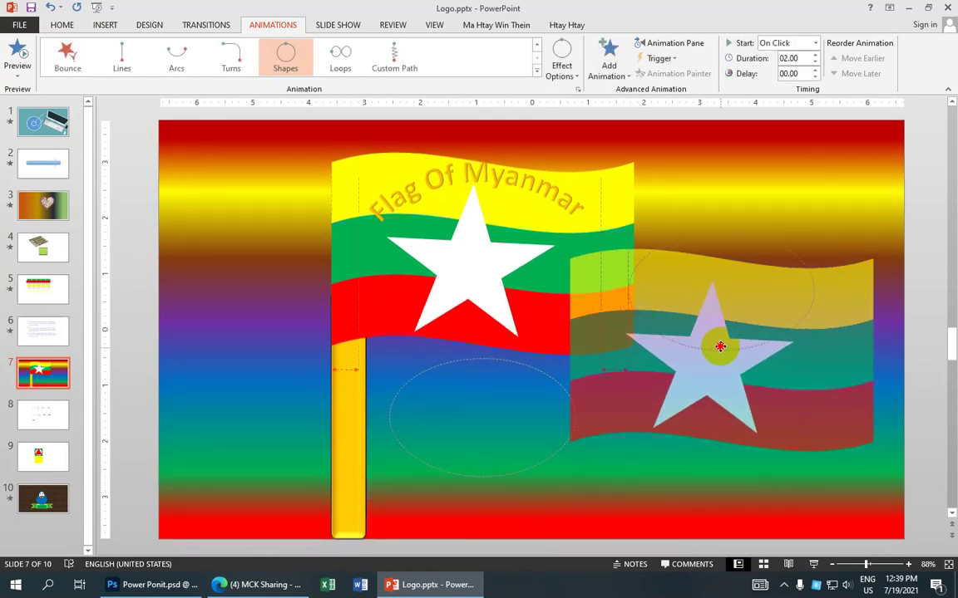
{"action": "left_click_drag", "start_coordinate": [720, 347], "coordinate": [720, 315]}
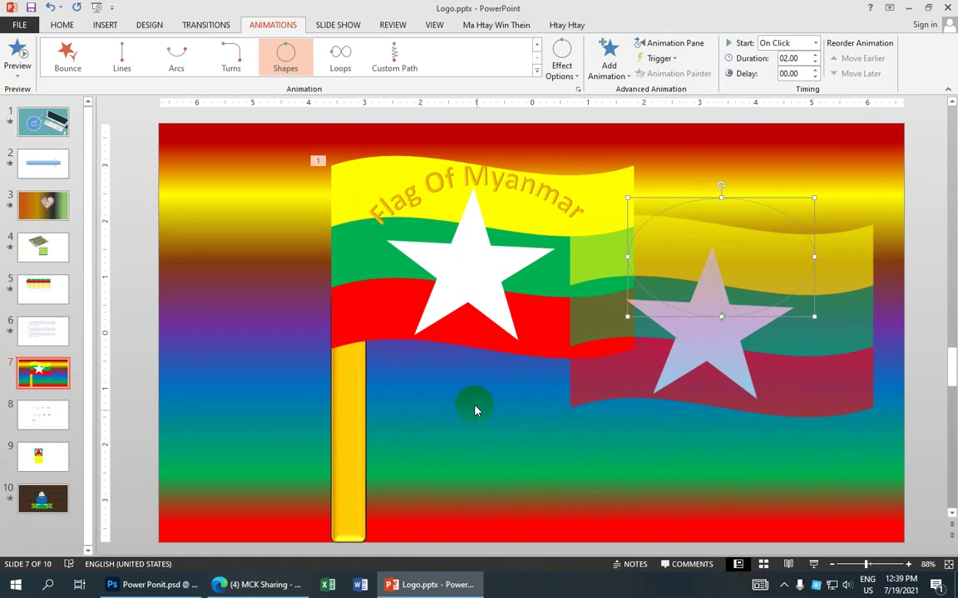
{"action": "left_click", "coordinate": [344, 389]}
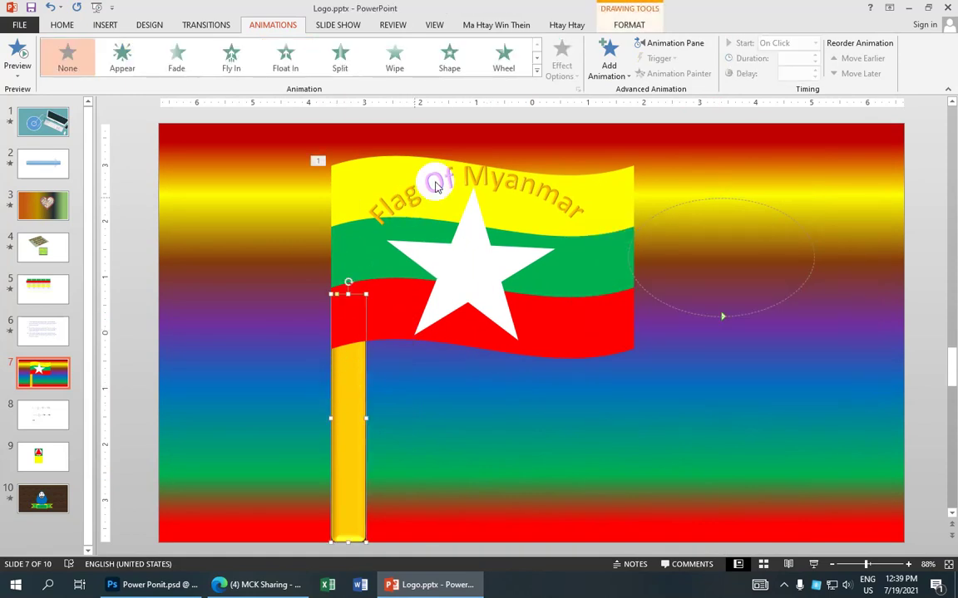
- Give the flagpole a Loops motion path and move it toward the lower right
{"action": "left_click", "coordinate": [536, 71]}
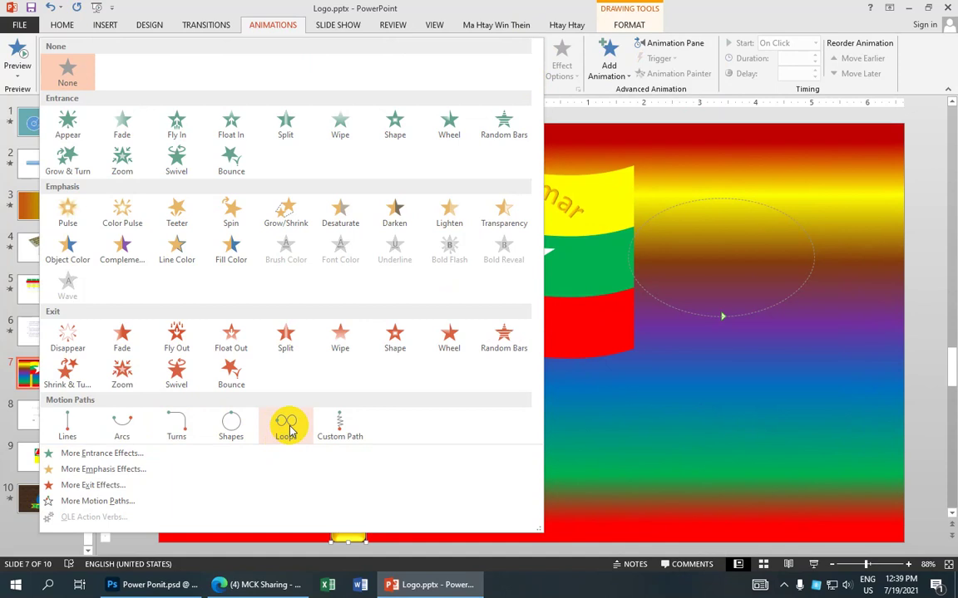
{"action": "left_click", "coordinate": [285, 445]}
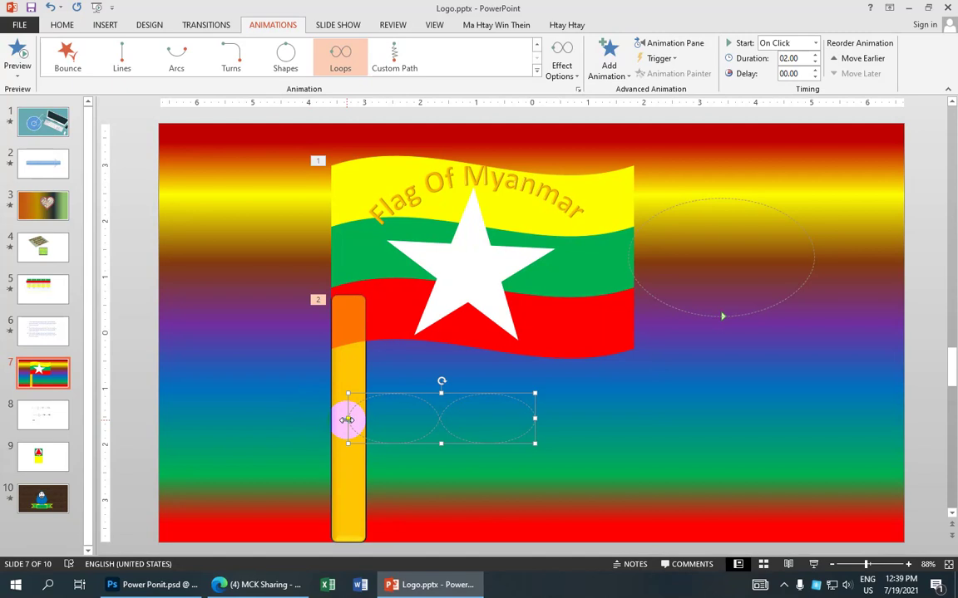
{"action": "left_click_drag", "start_coordinate": [348, 421], "coordinate": [515, 445]}
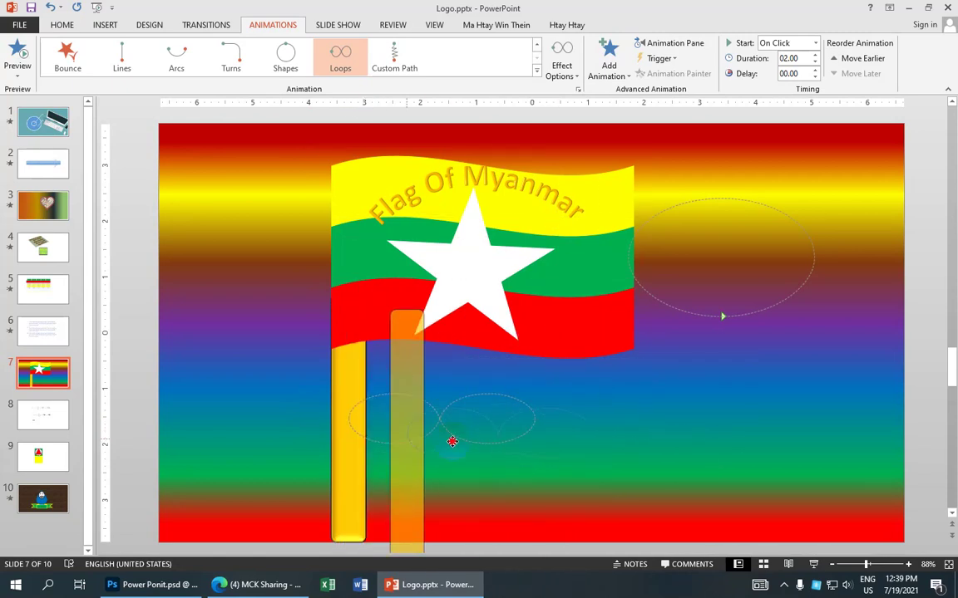
{"action": "left_click_drag", "start_coordinate": [514, 444], "coordinate": [663, 440]}
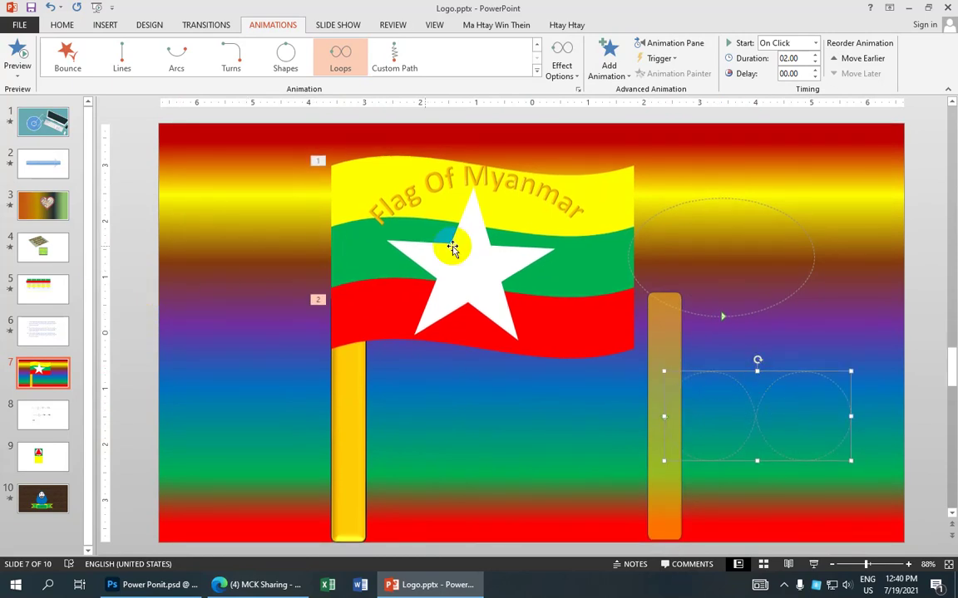
- Add a Vertical Random Bars exit effect to the flagpole and preview the slide's animations
{"action": "left_click", "coordinate": [606, 75]}
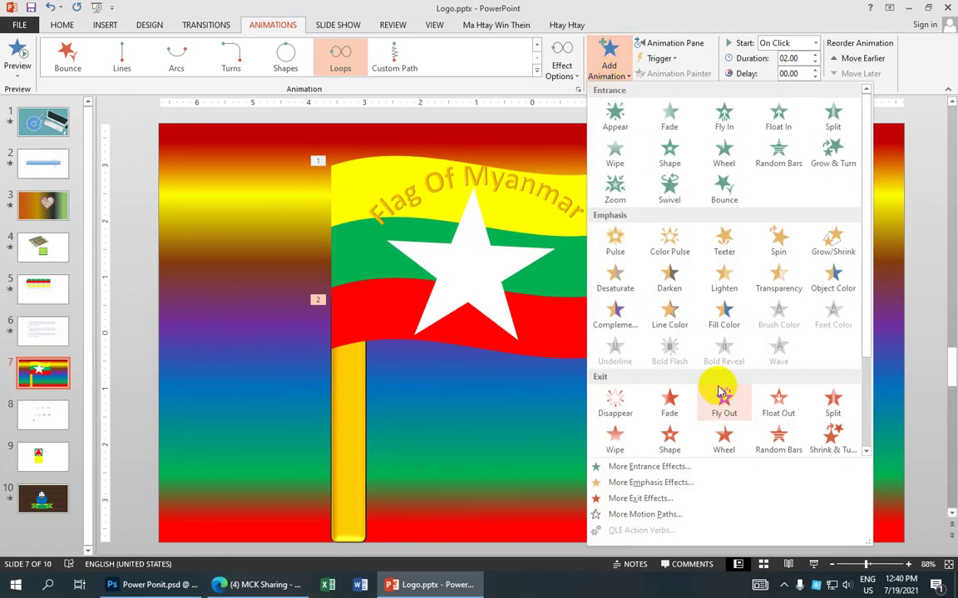
{"action": "left_click", "coordinate": [780, 443]}
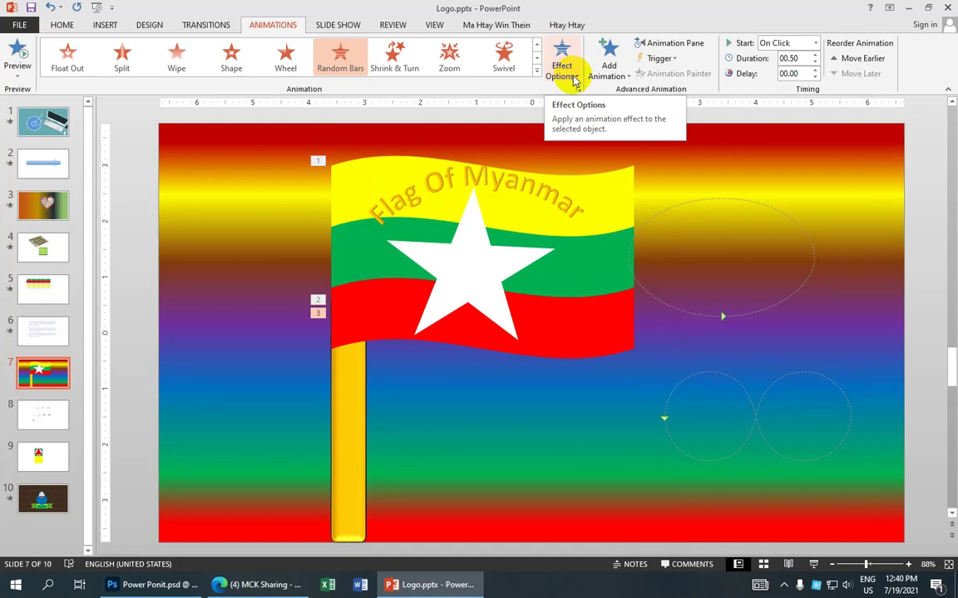
{"action": "left_click", "coordinate": [574, 80]}
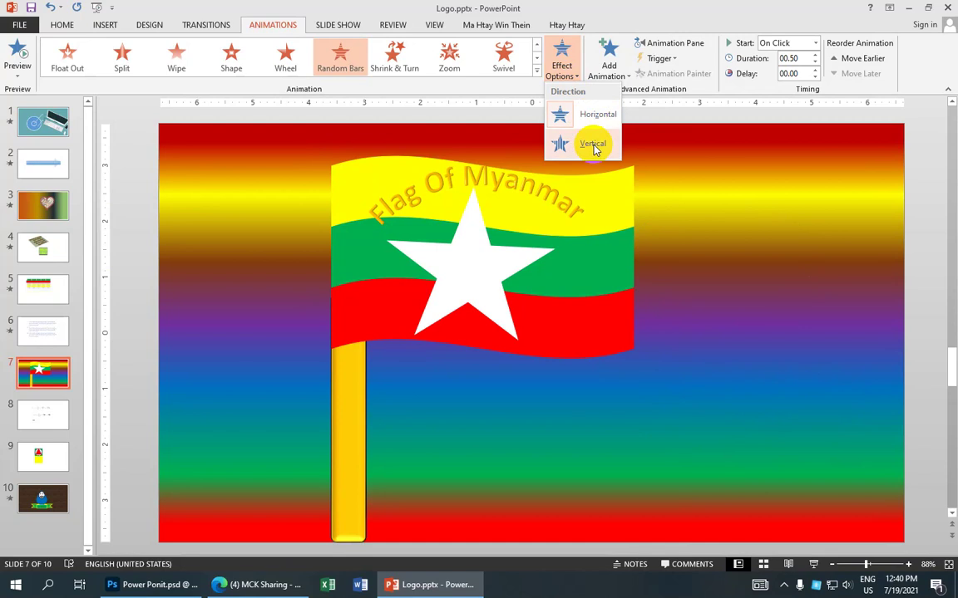
{"action": "left_click", "coordinate": [593, 146]}
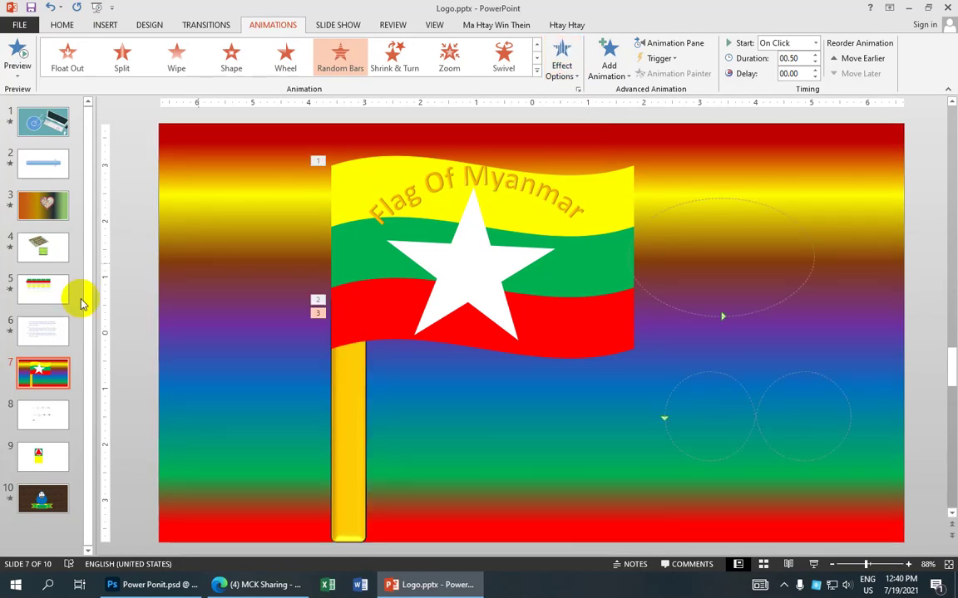
{"action": "left_click", "coordinate": [11, 379]}
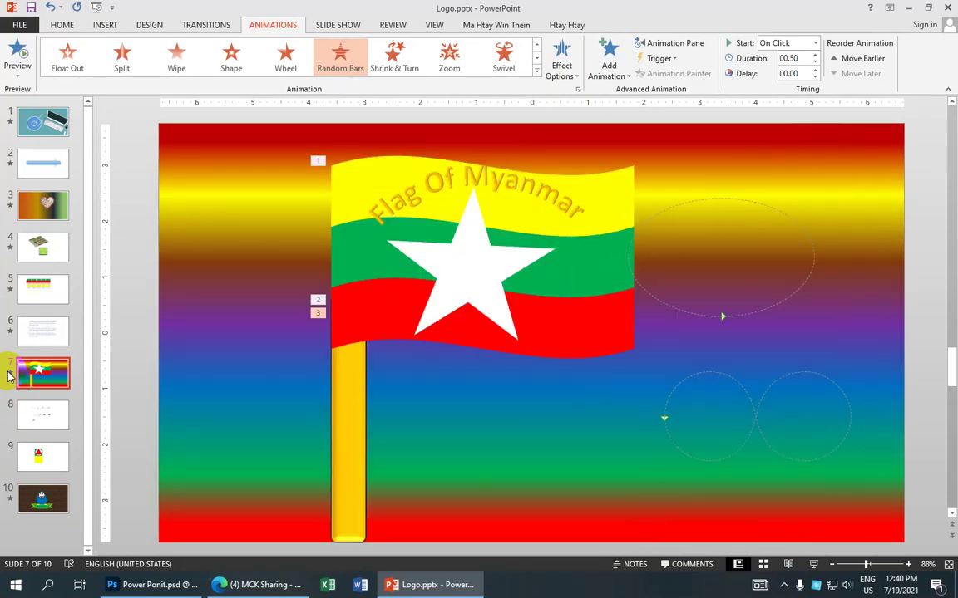
- Set the animation of slide 1's circle SmartArt graphic to None and confirm it
{"action": "left_click", "coordinate": [43, 247]}
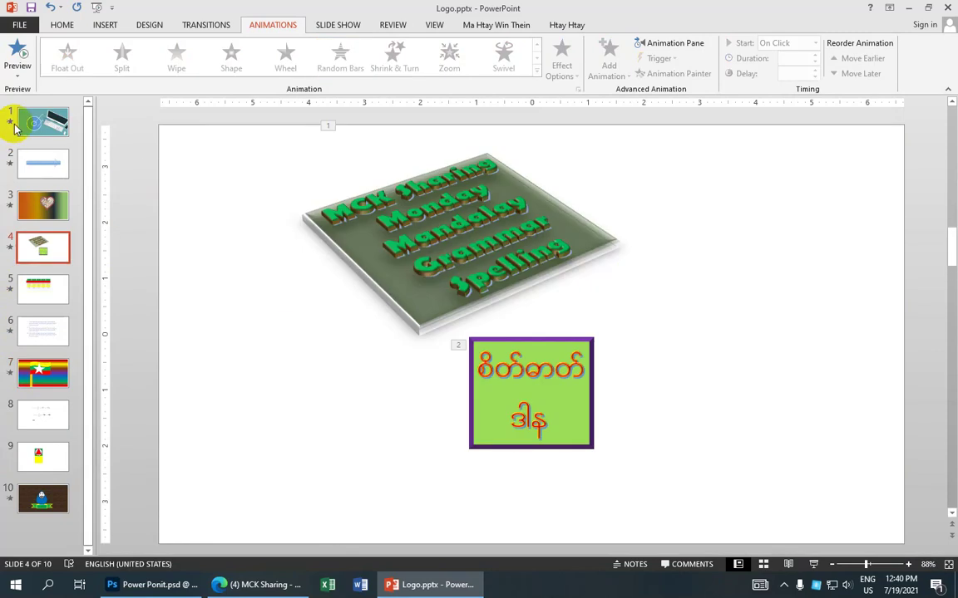
{"action": "left_click", "coordinate": [34, 125]}
{"action": "left_click", "coordinate": [264, 226]}
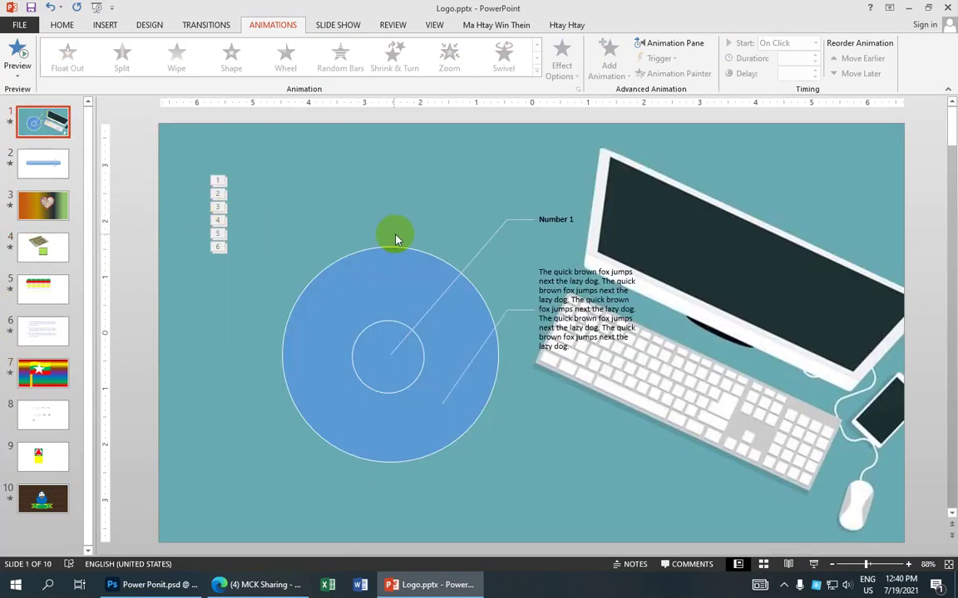
{"action": "left_click", "coordinate": [412, 298]}
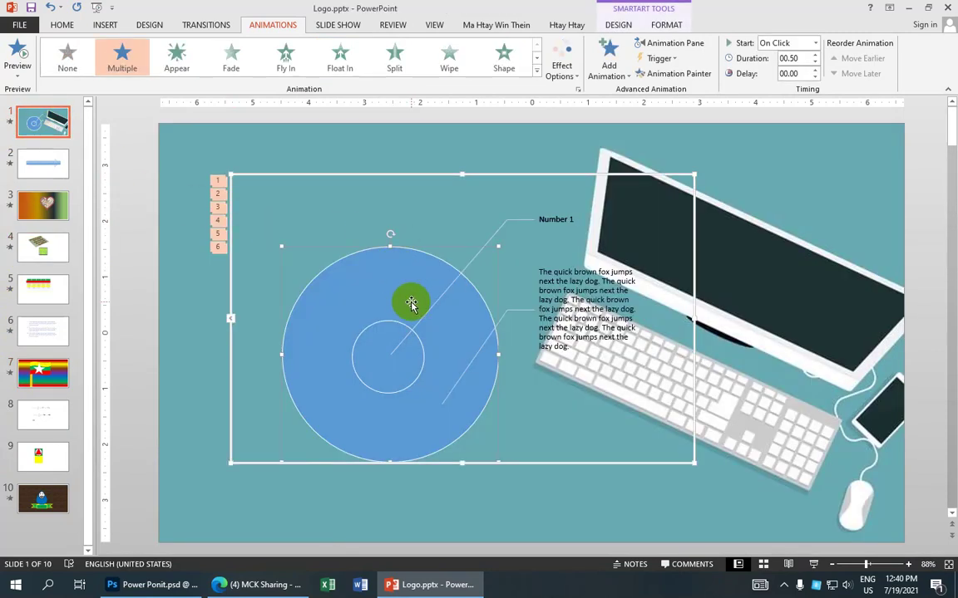
{"action": "left_click", "coordinate": [73, 73]}
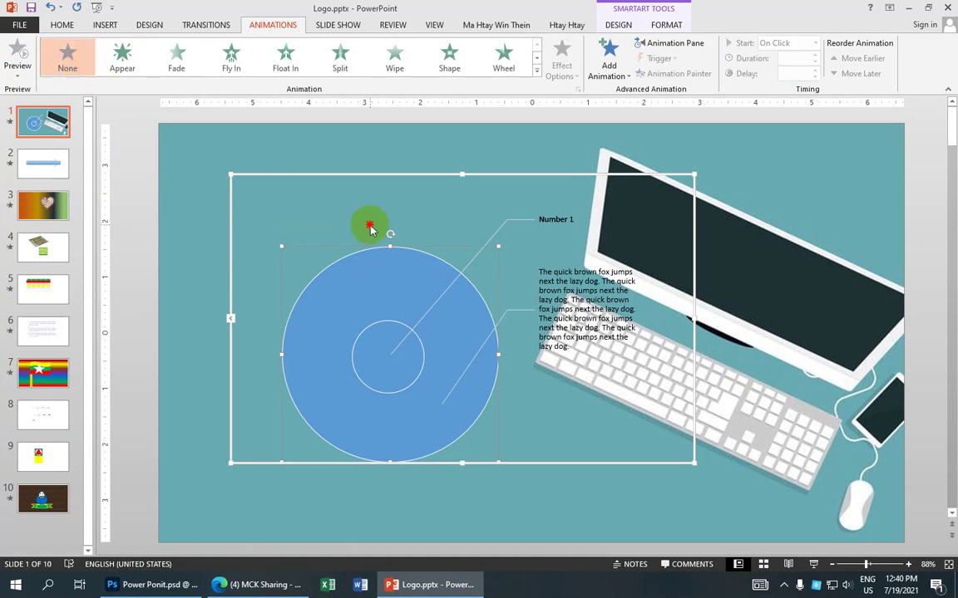
{"action": "left_click", "coordinate": [376, 166]}
{"action": "left_click", "coordinate": [401, 267]}
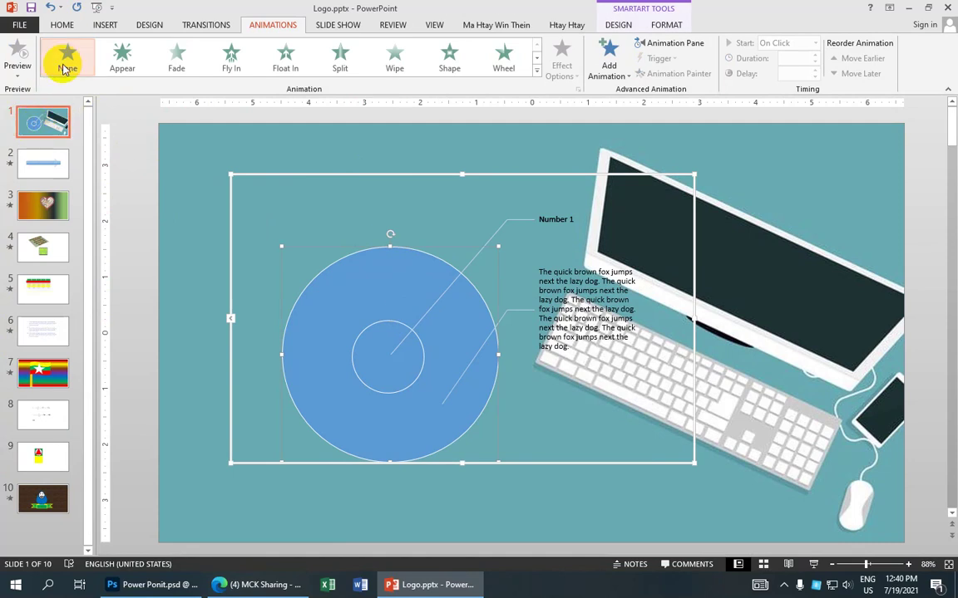
{"action": "left_click", "coordinate": [250, 137]}
{"action": "left_click", "coordinate": [38, 126]}
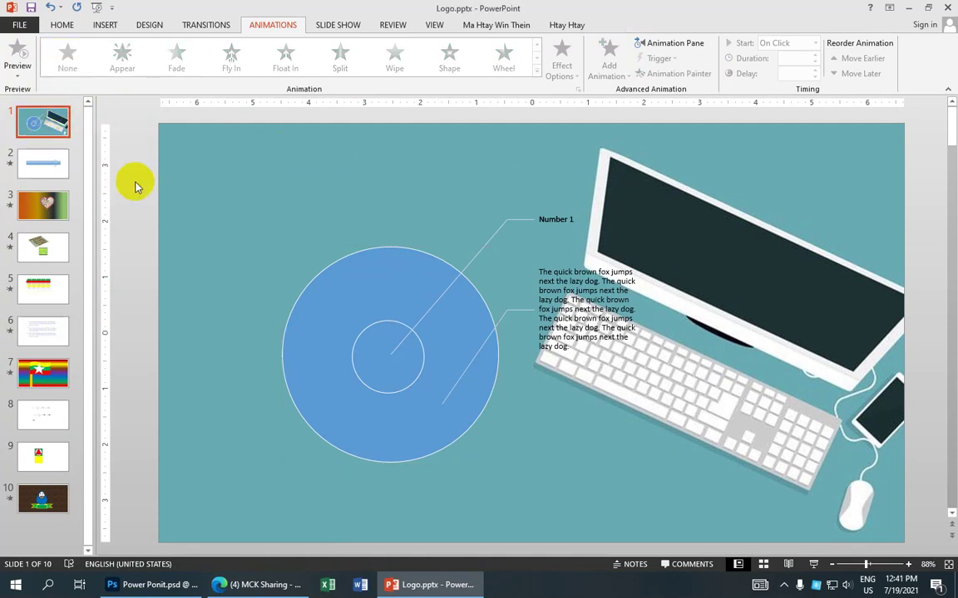
{"action": "left_click", "coordinate": [371, 289]}
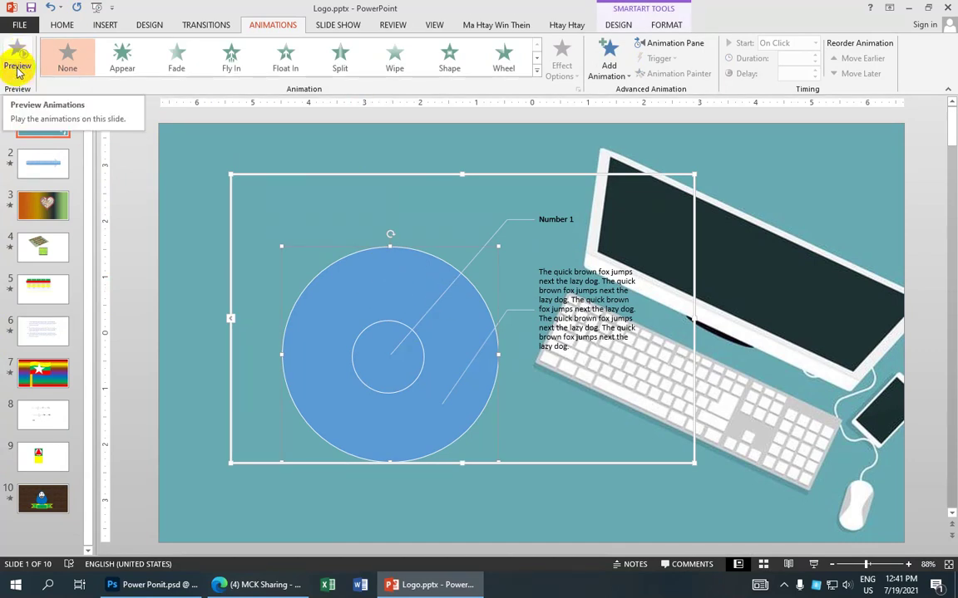
- Set slide 2's SmartArt arrow animation to None, then move on to slide 3
{"action": "left_click", "coordinate": [53, 166]}
{"action": "left_click", "coordinate": [331, 289]}
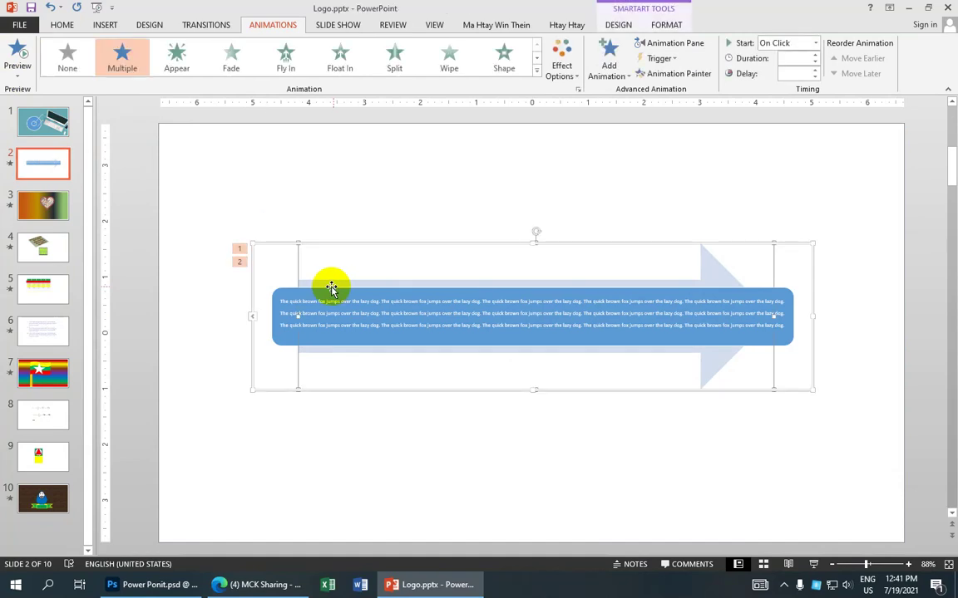
{"action": "left_click", "coordinate": [20, 62]}
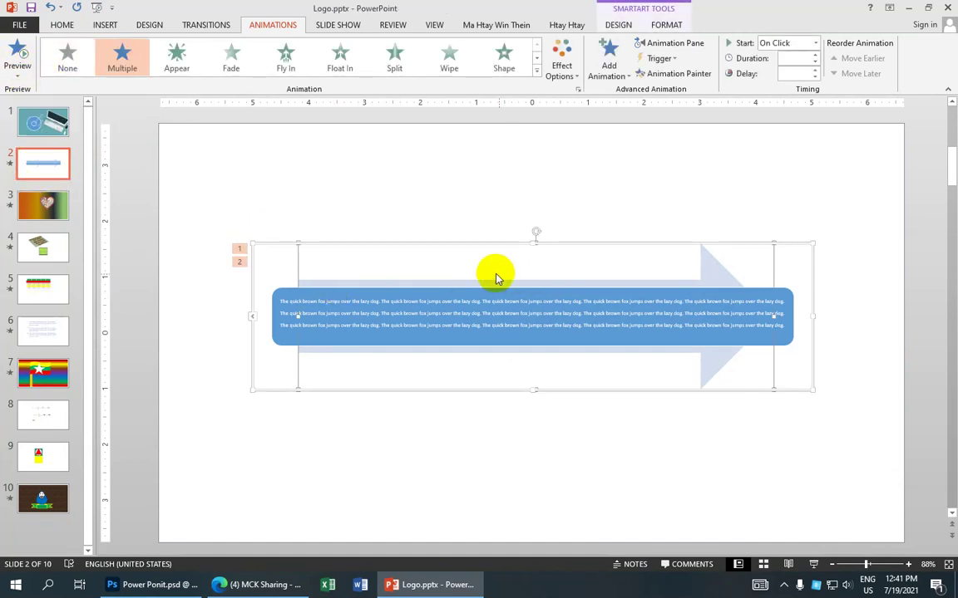
{"action": "left_click", "coordinate": [67, 60]}
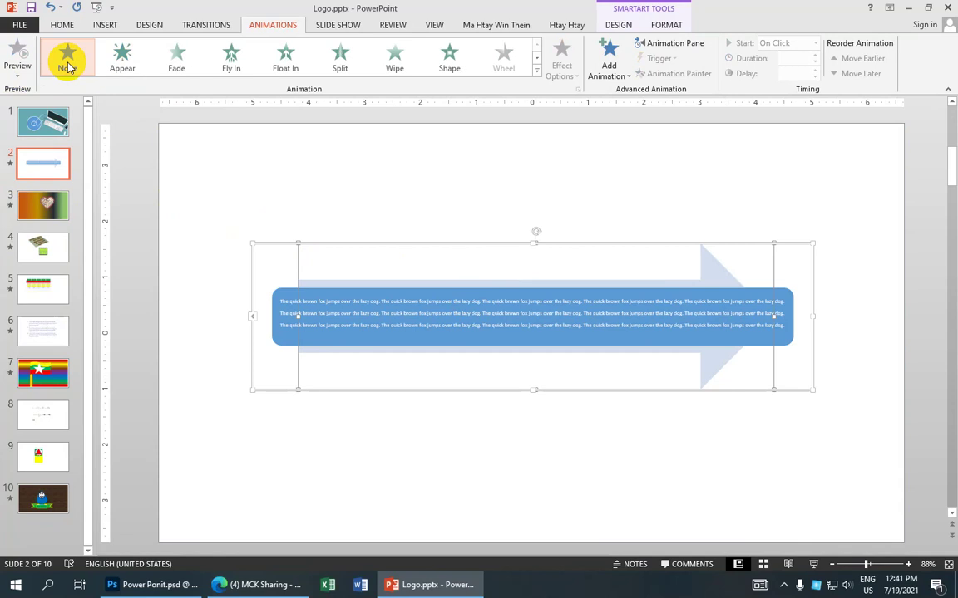
{"action": "left_click", "coordinate": [226, 148]}
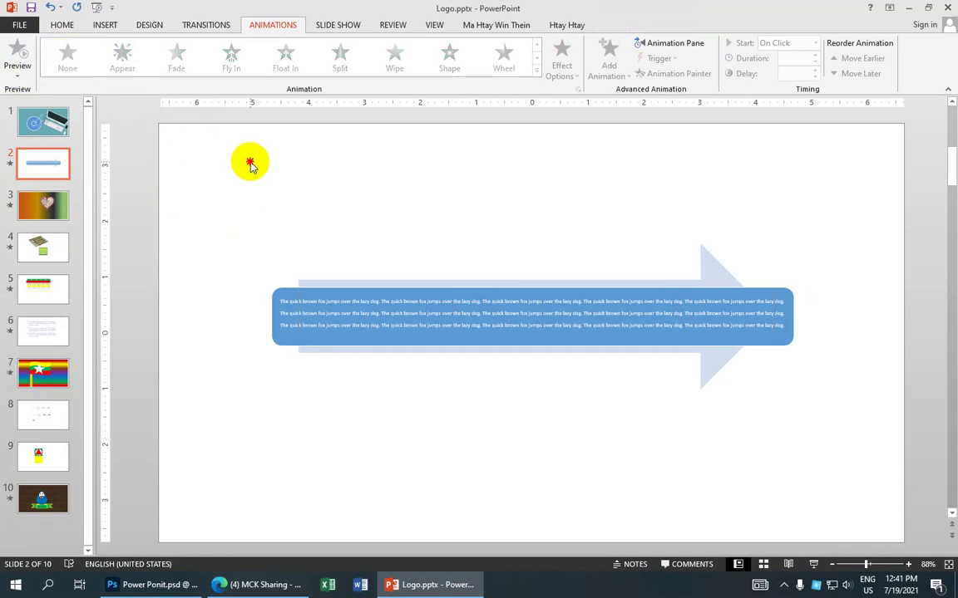
{"action": "left_click", "coordinate": [360, 297]}
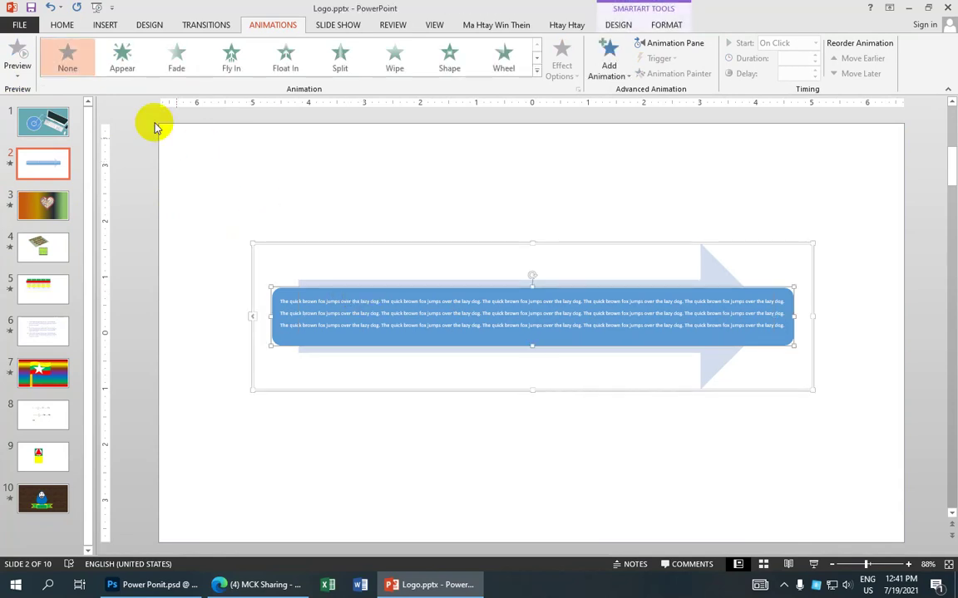
{"action": "left_click", "coordinate": [178, 177]}
{"action": "left_click", "coordinate": [38, 204]}
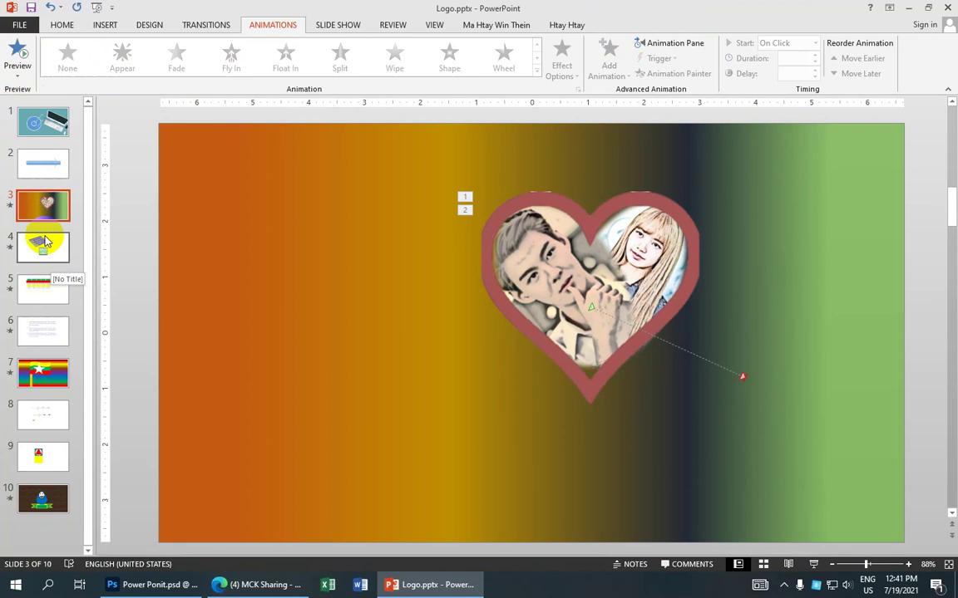
- Remove the motion path animation from slide 3's heart picture
{"action": "left_click", "coordinate": [342, 270]}
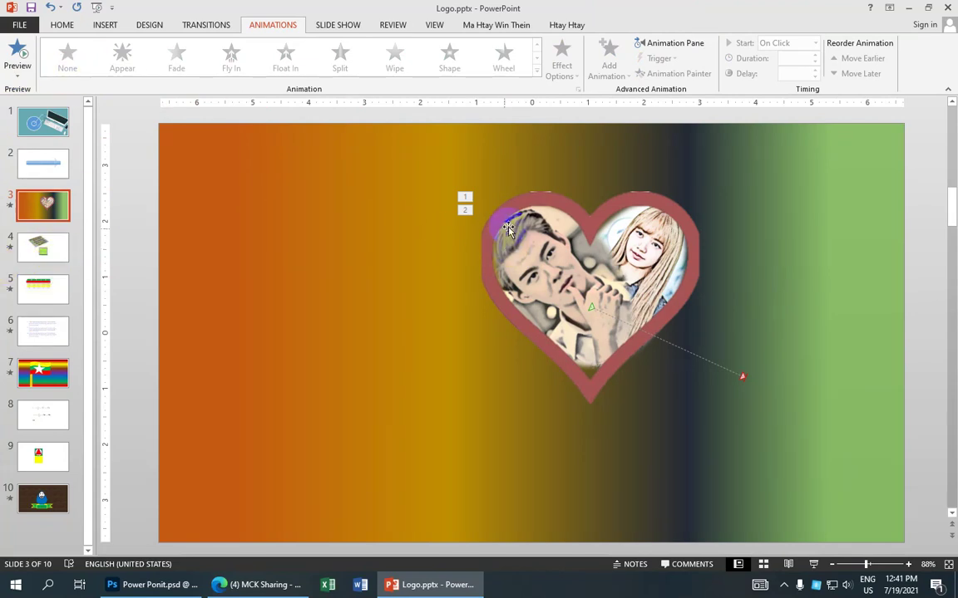
{"action": "left_click", "coordinate": [588, 220]}
{"action": "left_click", "coordinate": [68, 58]}
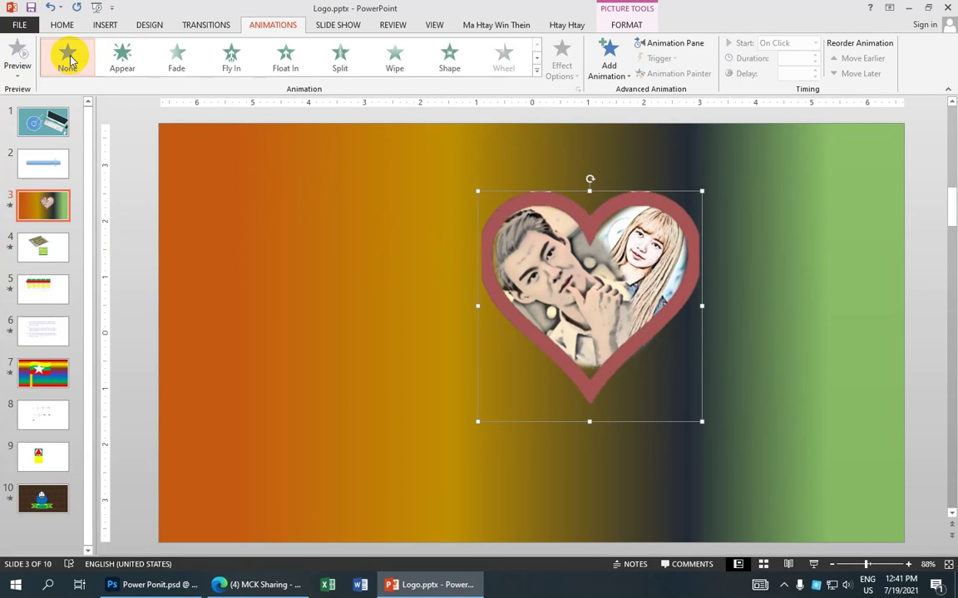
- On slide 4, set the MCK Sharing graphic and purple Burmese-text box animations to None
{"action": "left_click", "coordinate": [46, 250]}
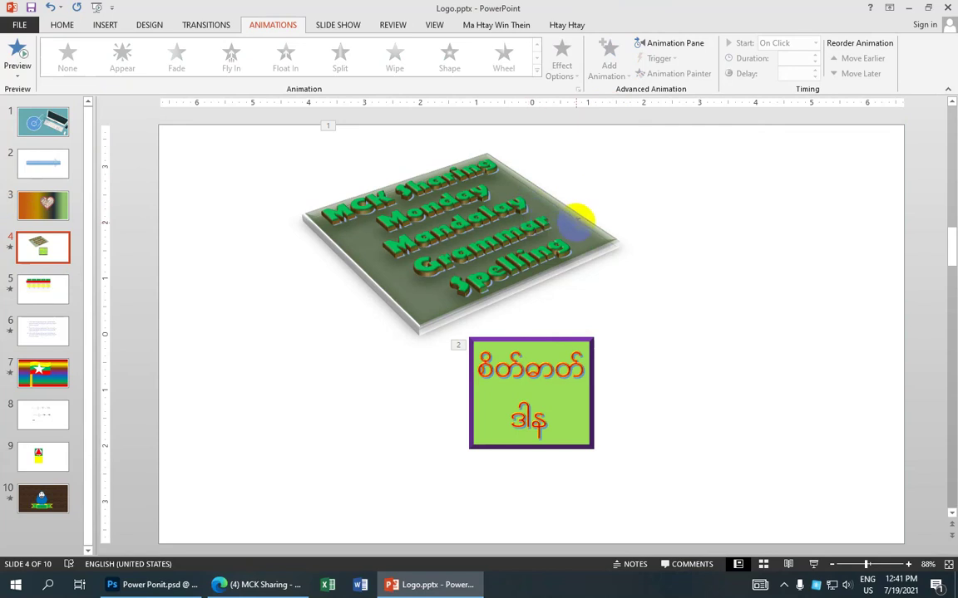
{"action": "left_click", "coordinate": [602, 239]}
{"action": "left_click", "coordinate": [491, 221]}
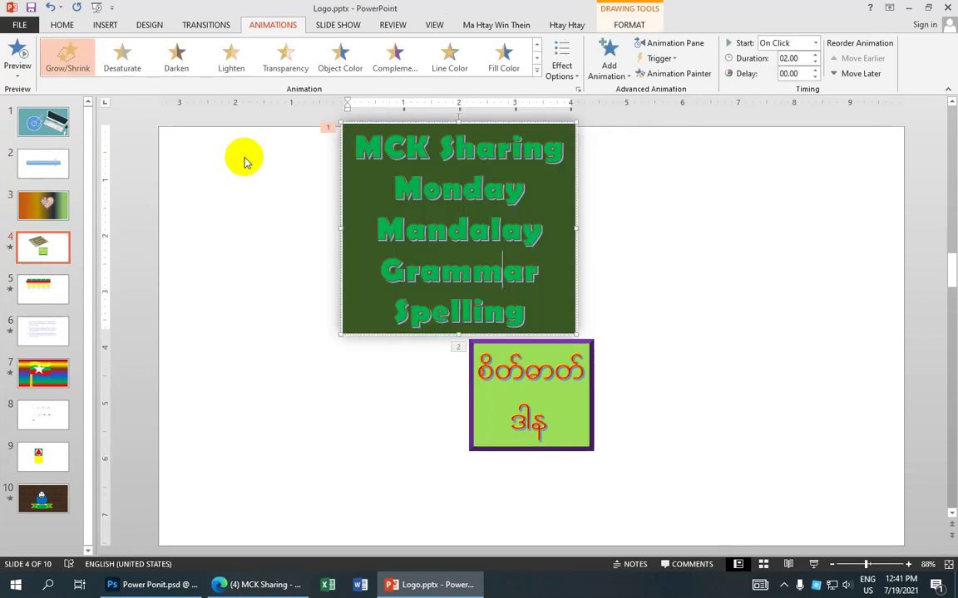
{"action": "left_click", "coordinate": [536, 74]}
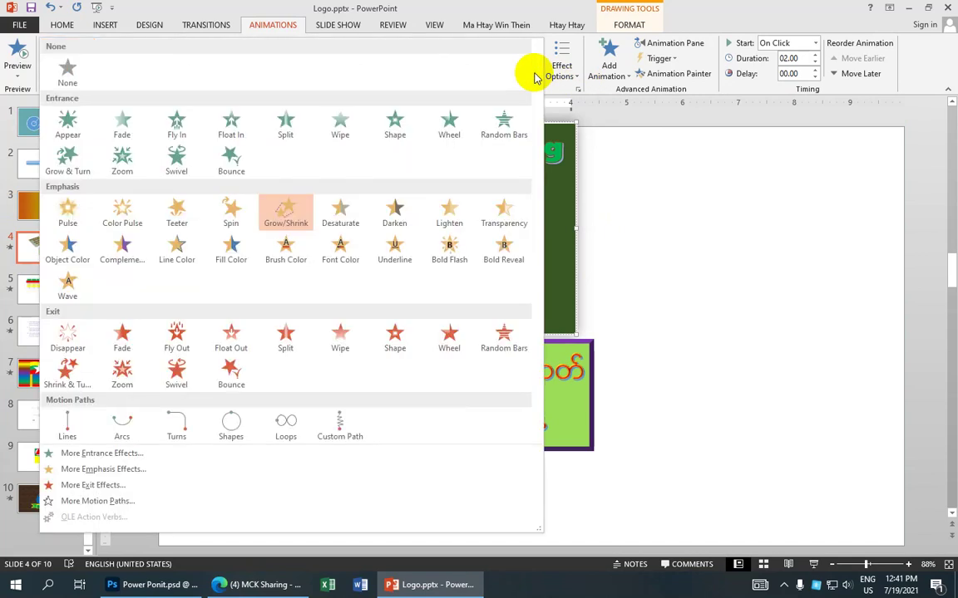
{"action": "left_click", "coordinate": [70, 73]}
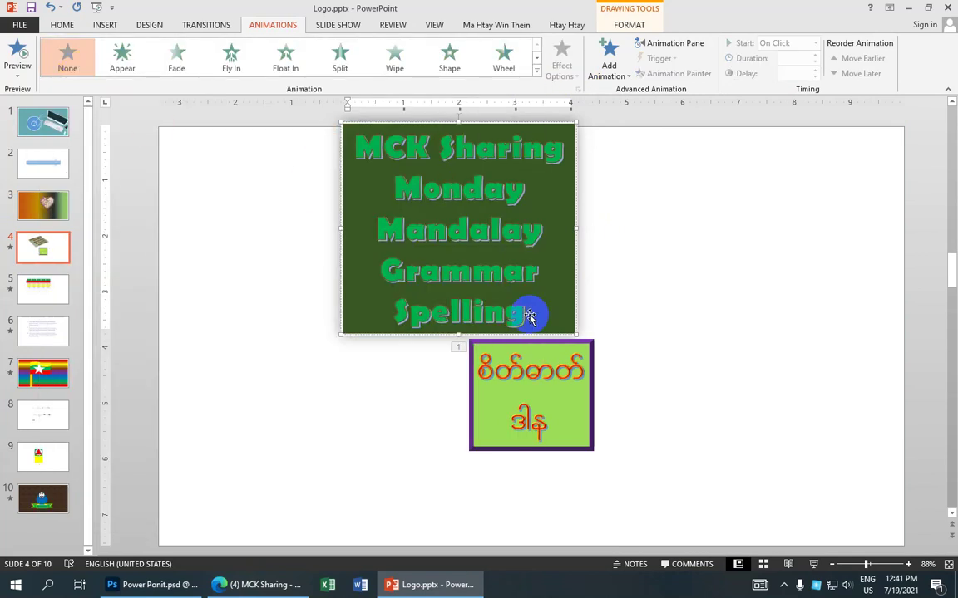
{"action": "left_click", "coordinate": [511, 341]}
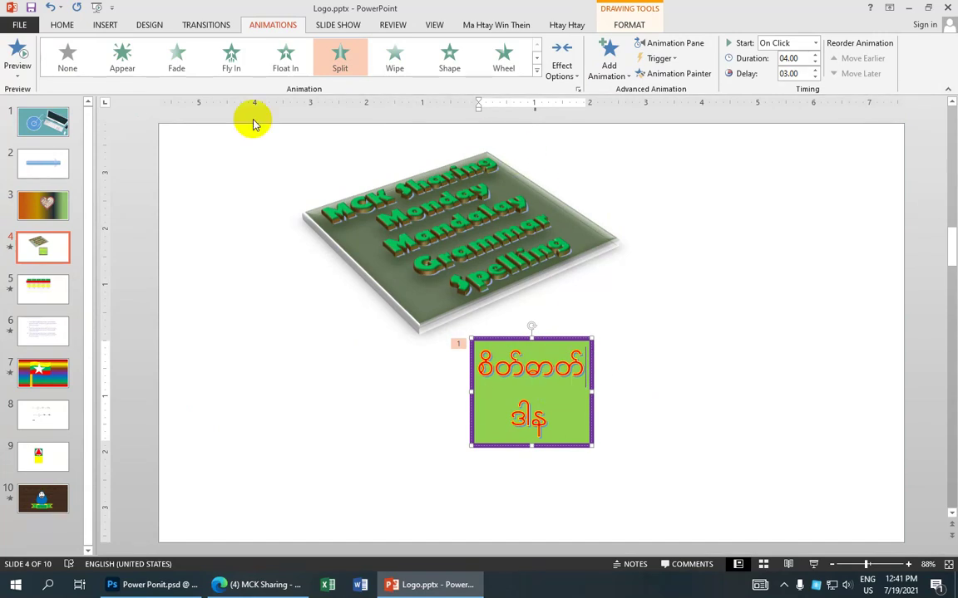
{"action": "left_click", "coordinate": [70, 60]}
{"action": "left_click", "coordinate": [283, 268]}
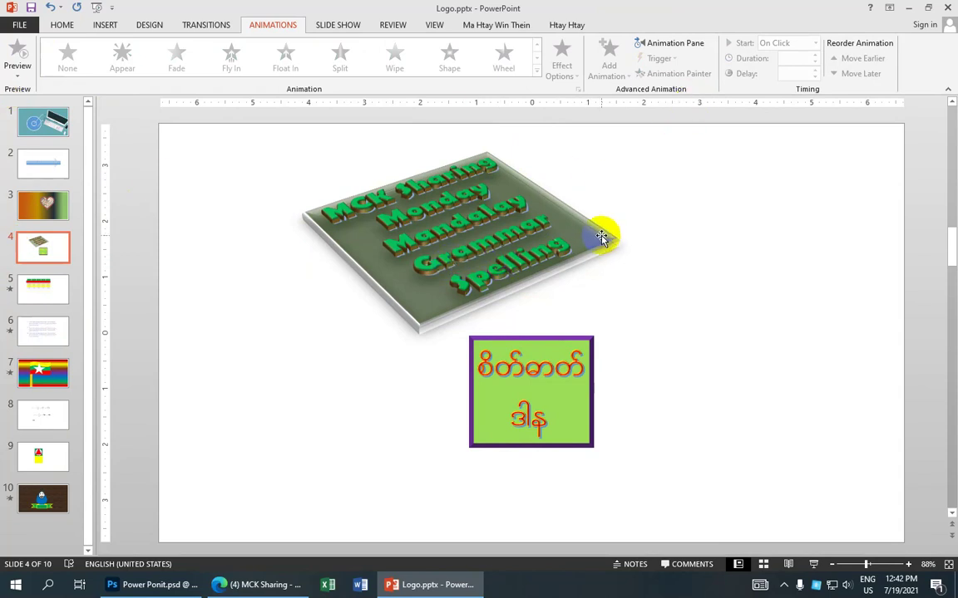
- Minimize PowerPoint and refresh the desktop four times from its context menu
{"action": "left_click", "coordinate": [905, 10]}
{"action": "right_click", "coordinate": [513, 177]}
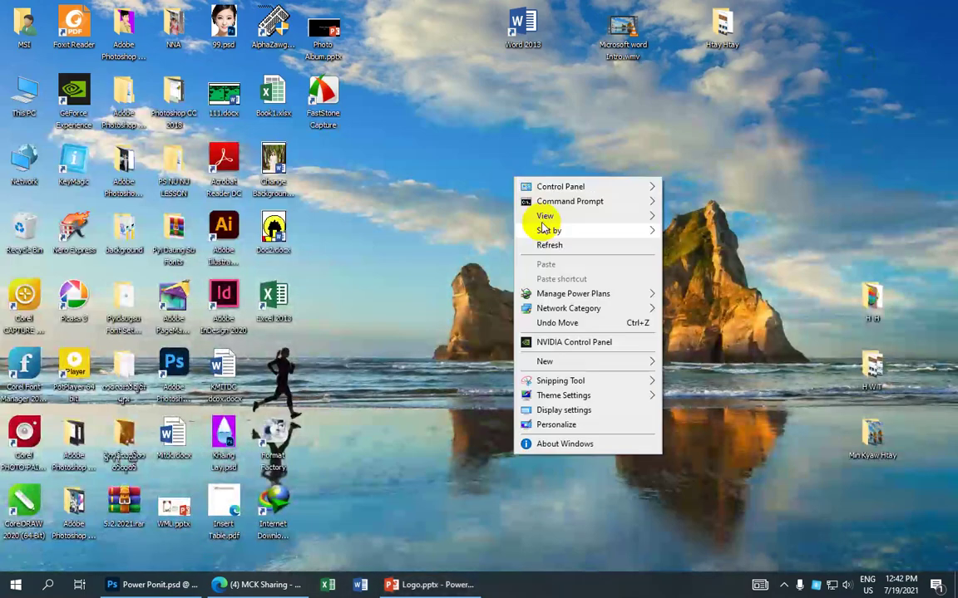
{"action": "left_click", "coordinate": [550, 246]}
{"action": "right_click", "coordinate": [500, 205]}
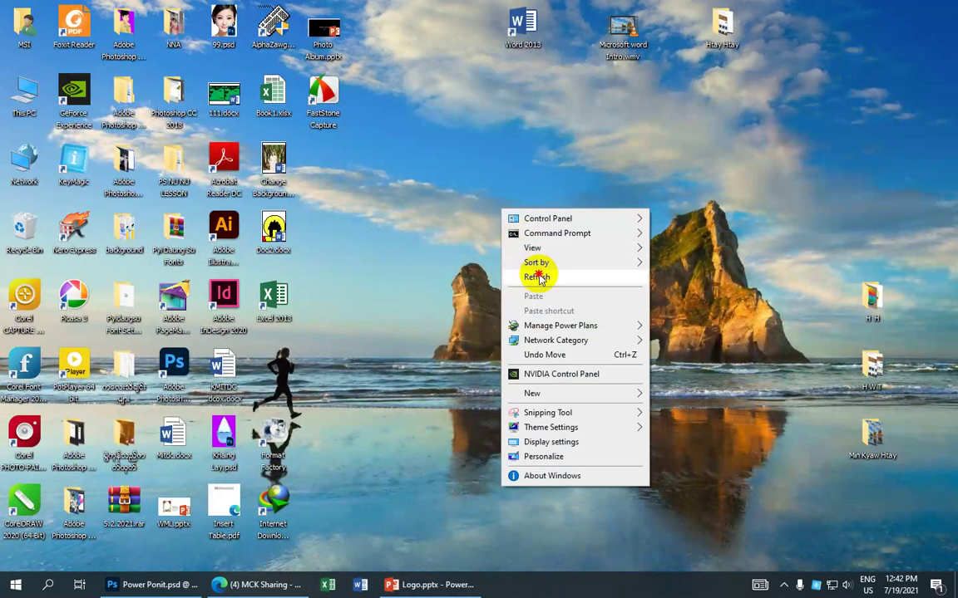
{"action": "left_click", "coordinate": [532, 273]}
{"action": "right_click", "coordinate": [506, 231]}
{"action": "left_click", "coordinate": [526, 296]}
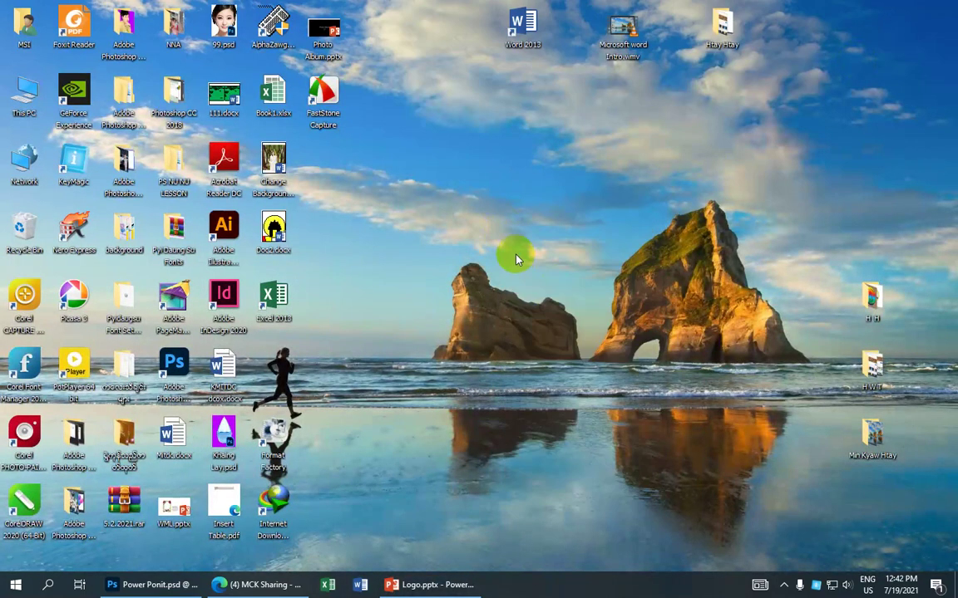
{"action": "right_click", "coordinate": [515, 258]}
{"action": "left_click", "coordinate": [545, 322]}
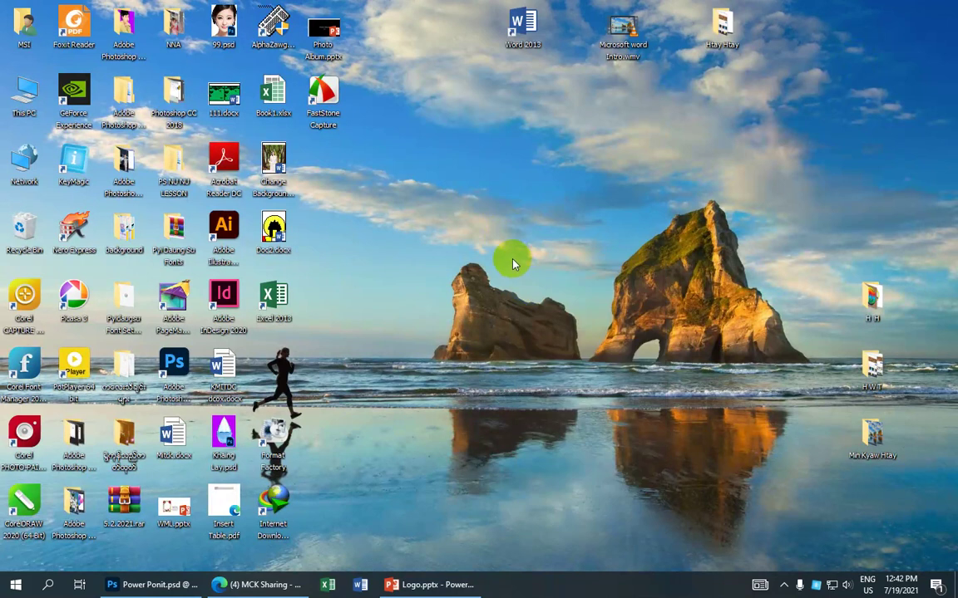